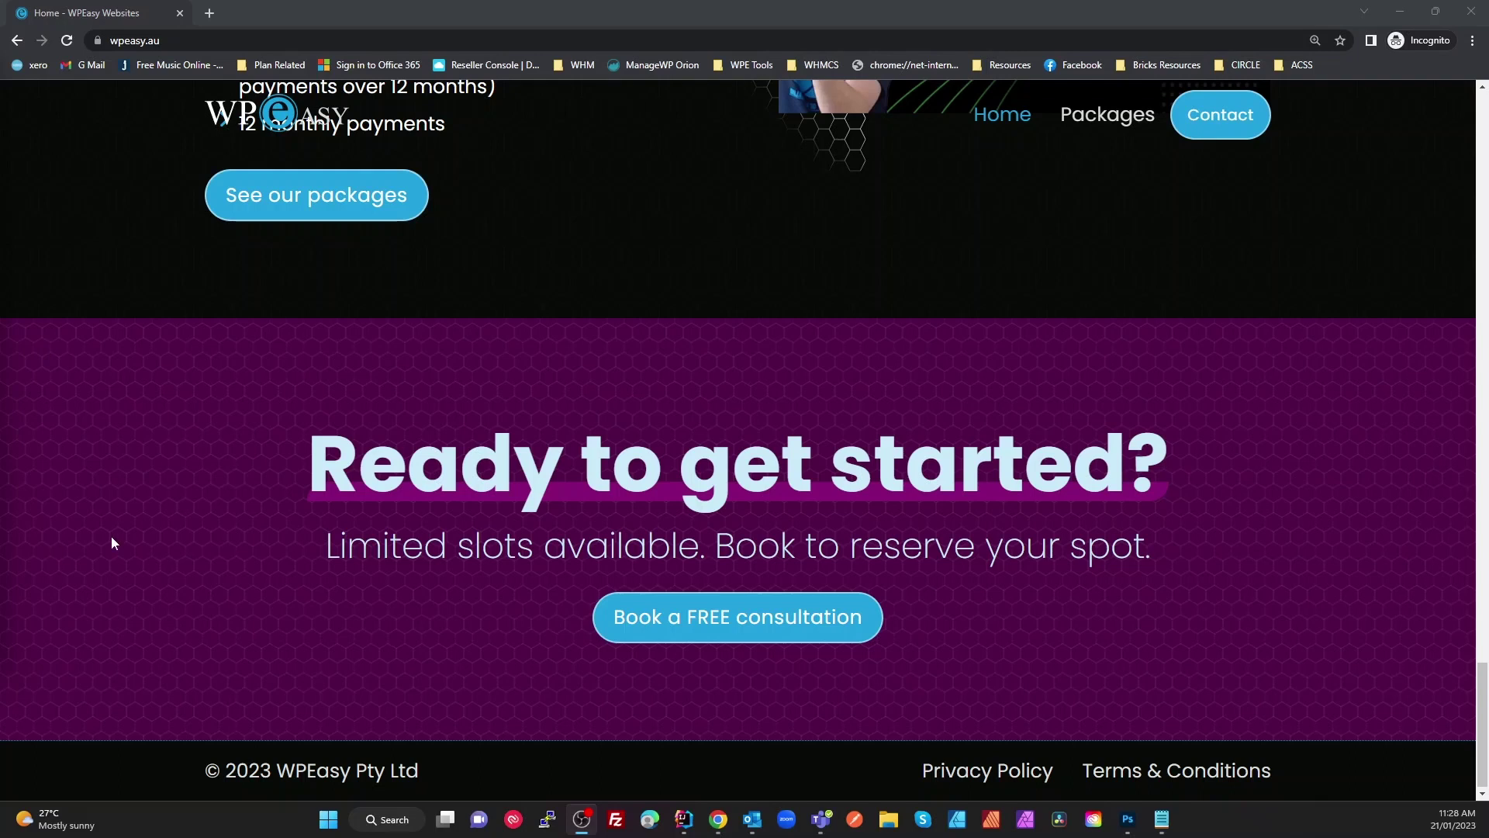
# - Open the Amelia booking popup from the 'Book a FREE consultation' button
pyautogui.click(780, 626)
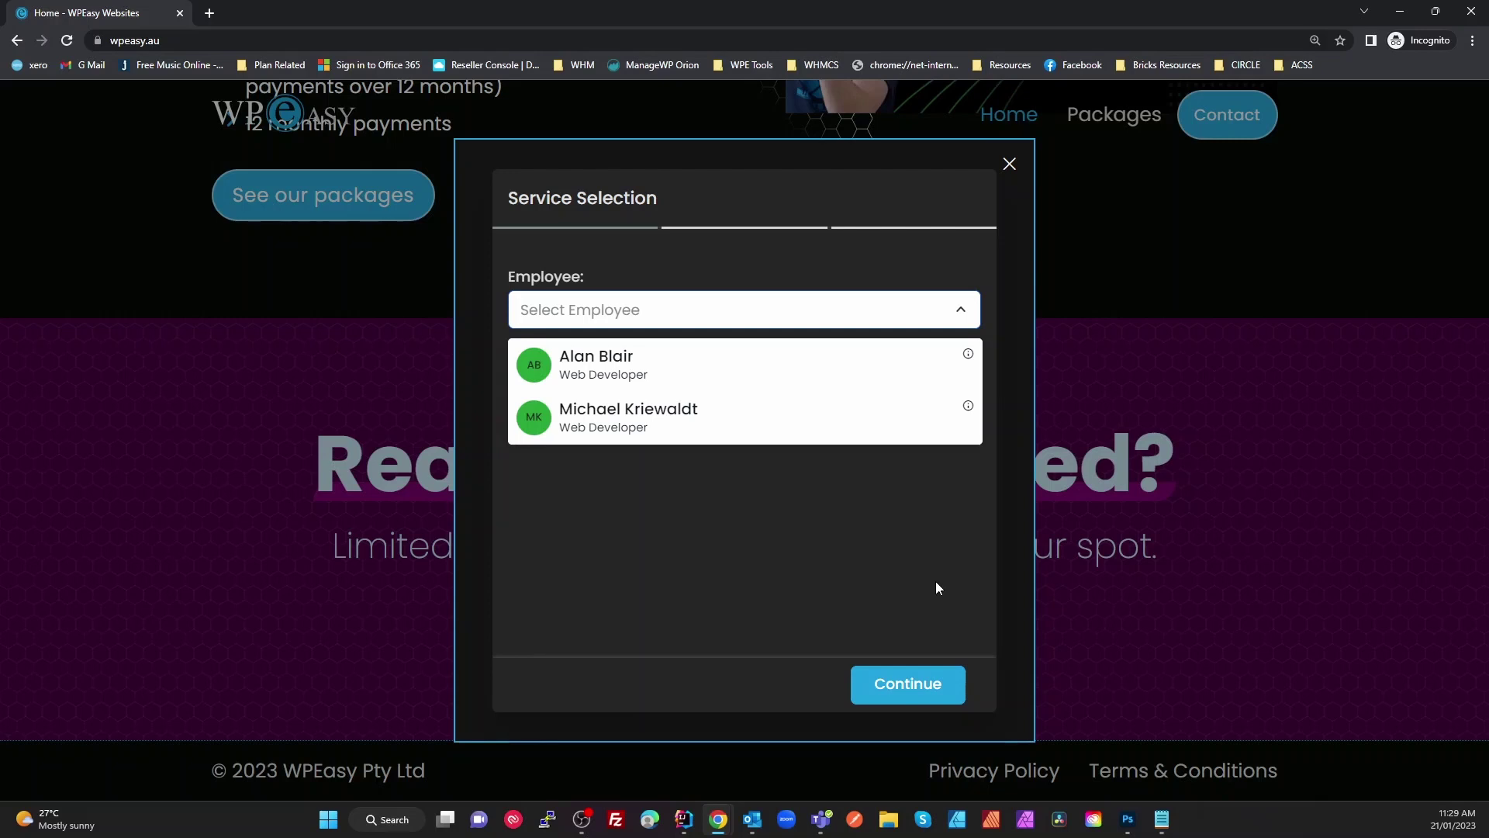
# - Close and reopen the booking popup, then choose the first web developer as employee
pyautogui.click(1202, 543)
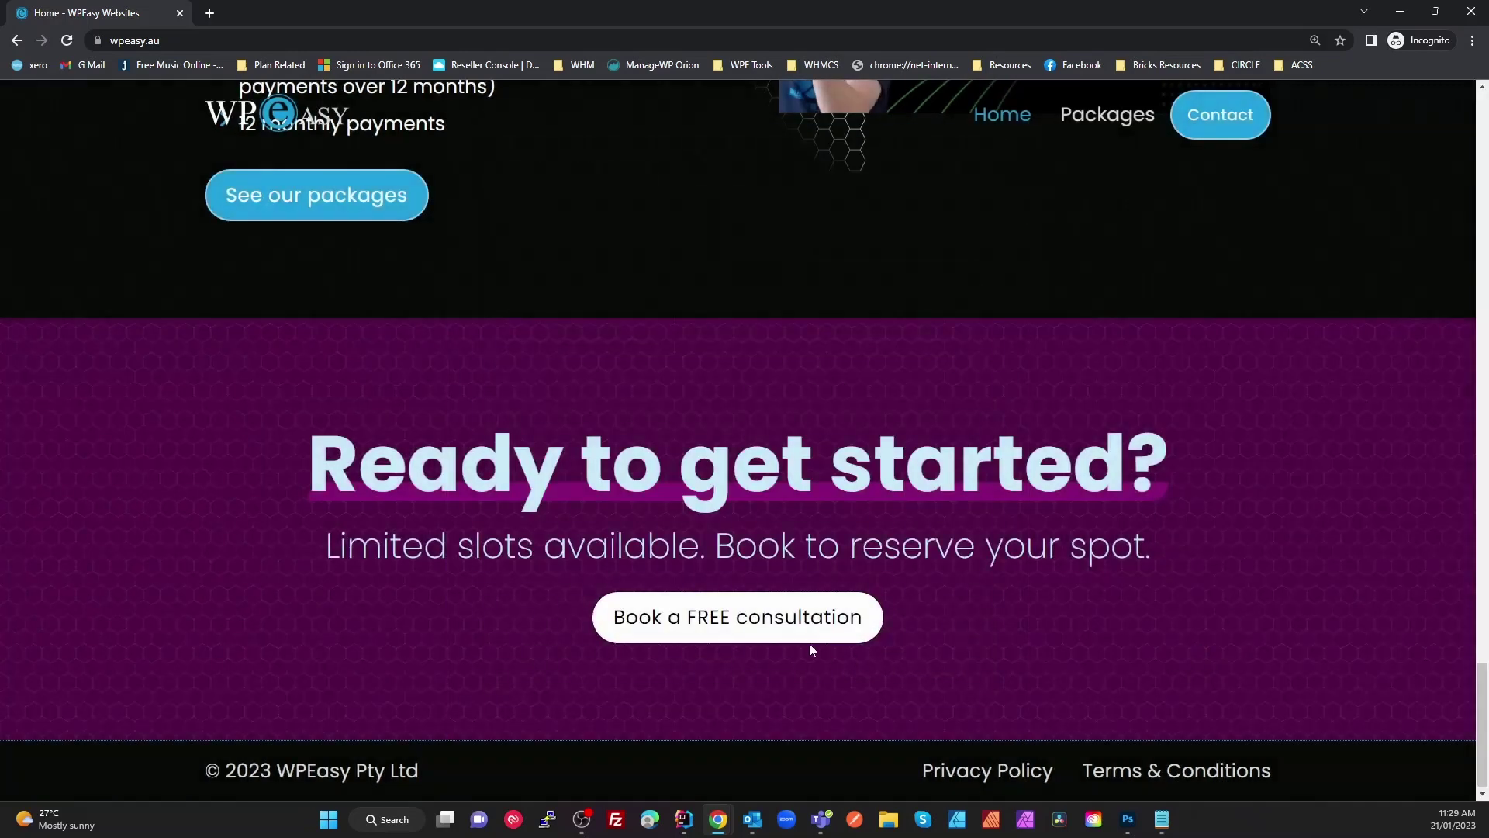
pyautogui.click(758, 624)
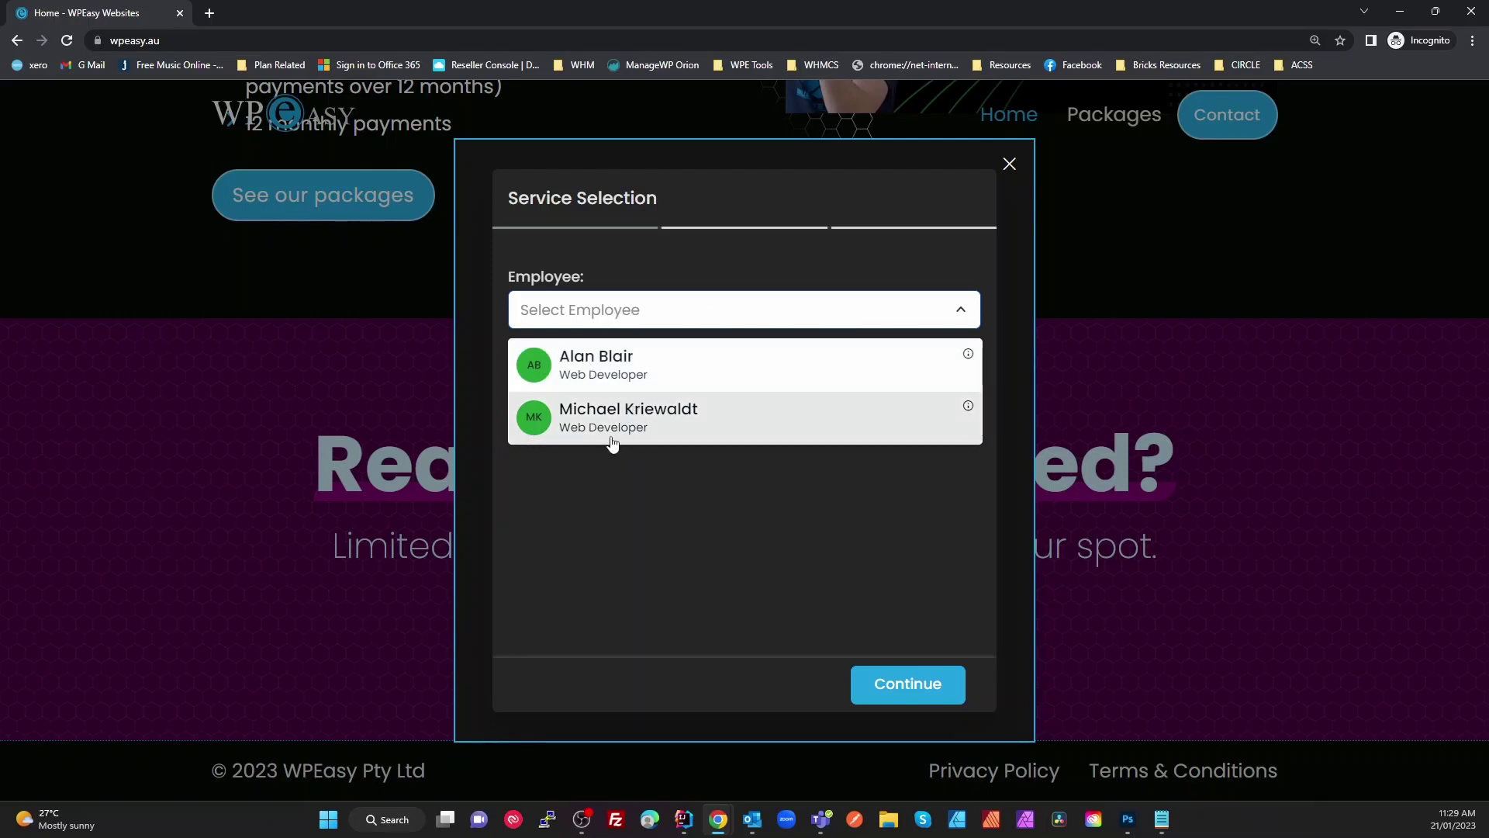
pyautogui.click(621, 373)
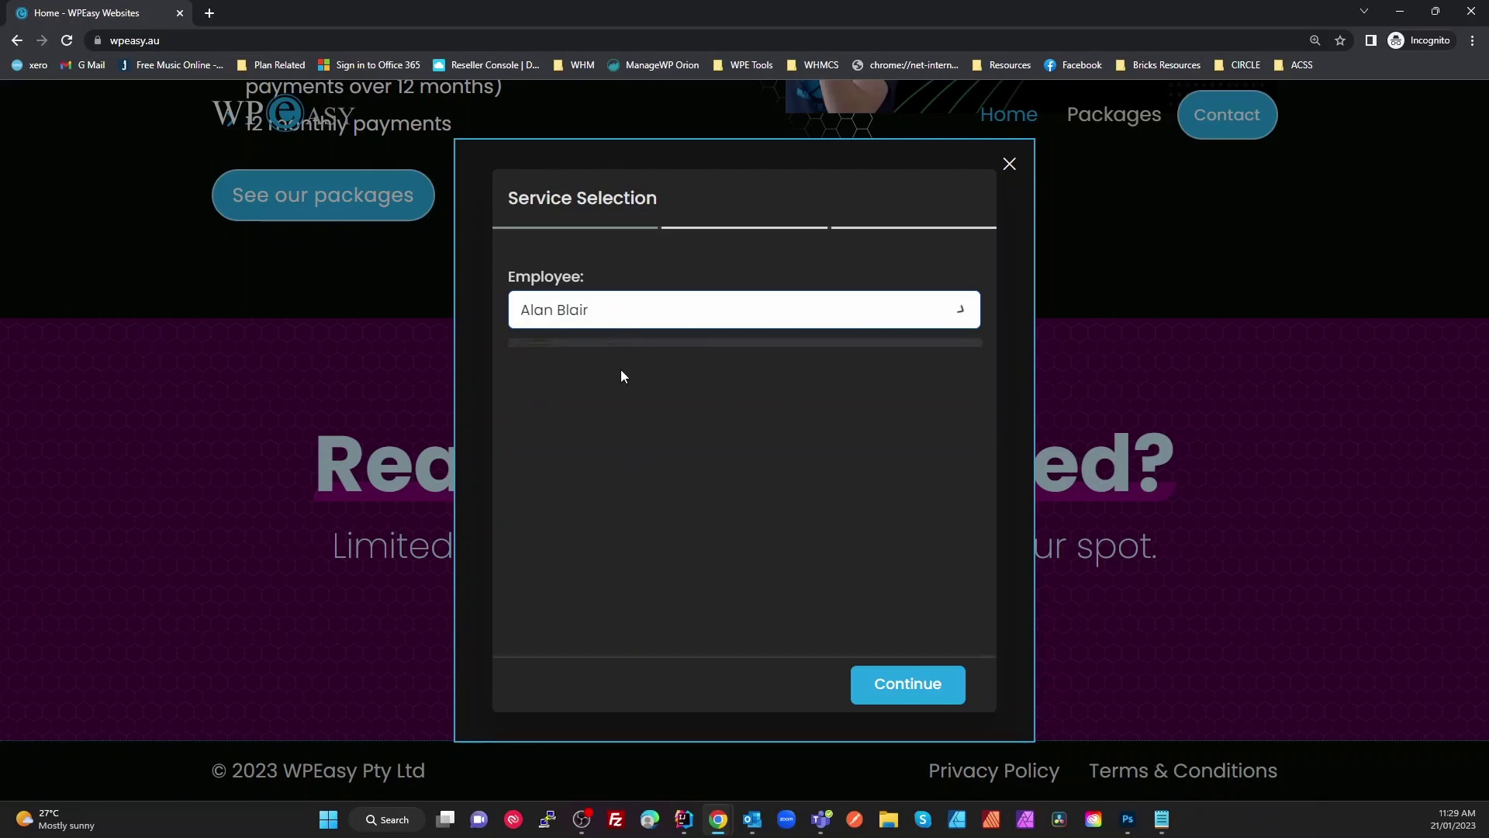
# - Book January 23, 2023 at 11:00 AM, step back and forward, then continue to Your Information
pyautogui.click(922, 701)
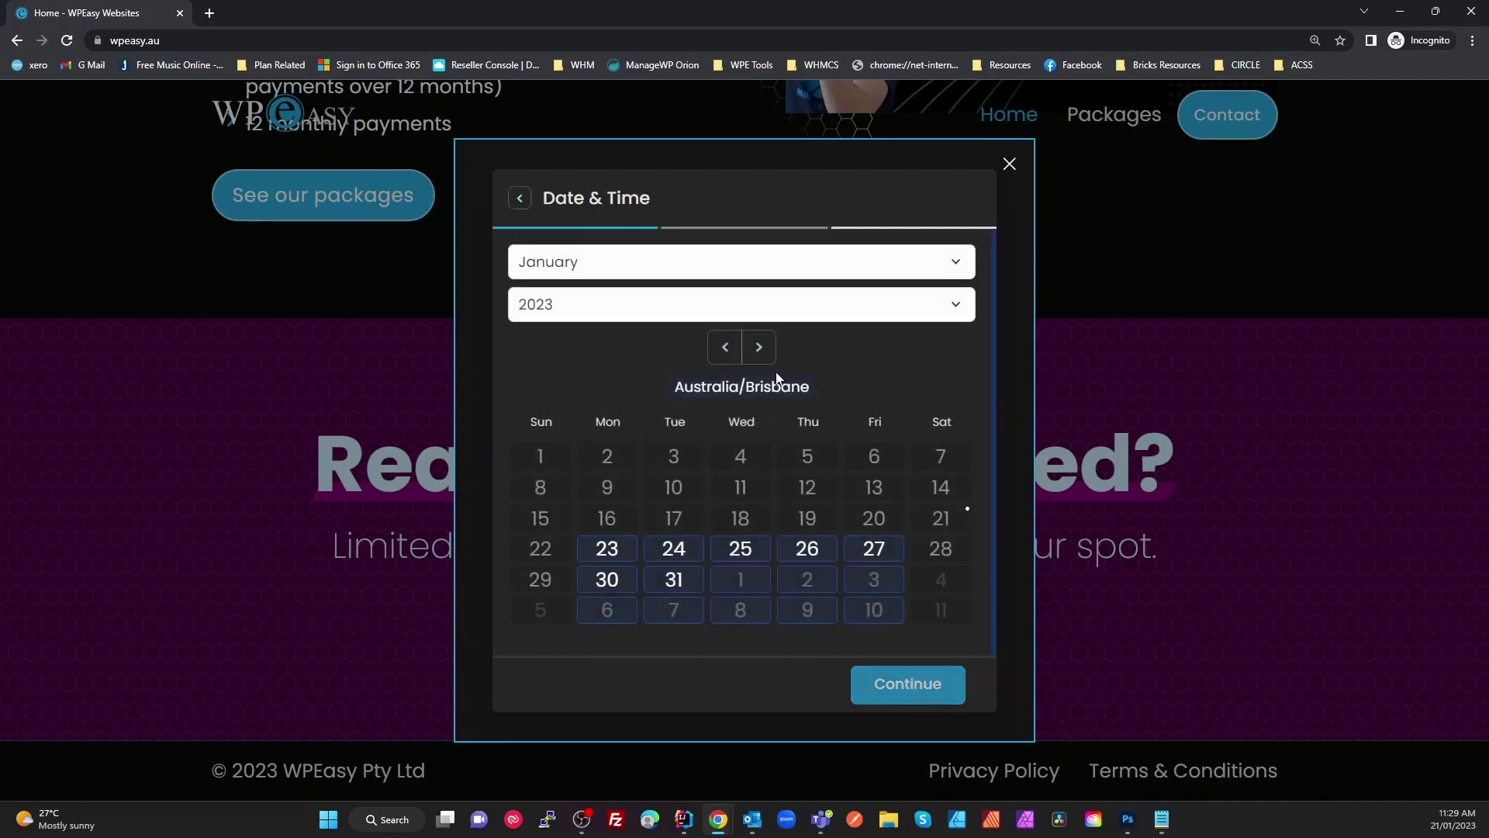
pyautogui.click(603, 559)
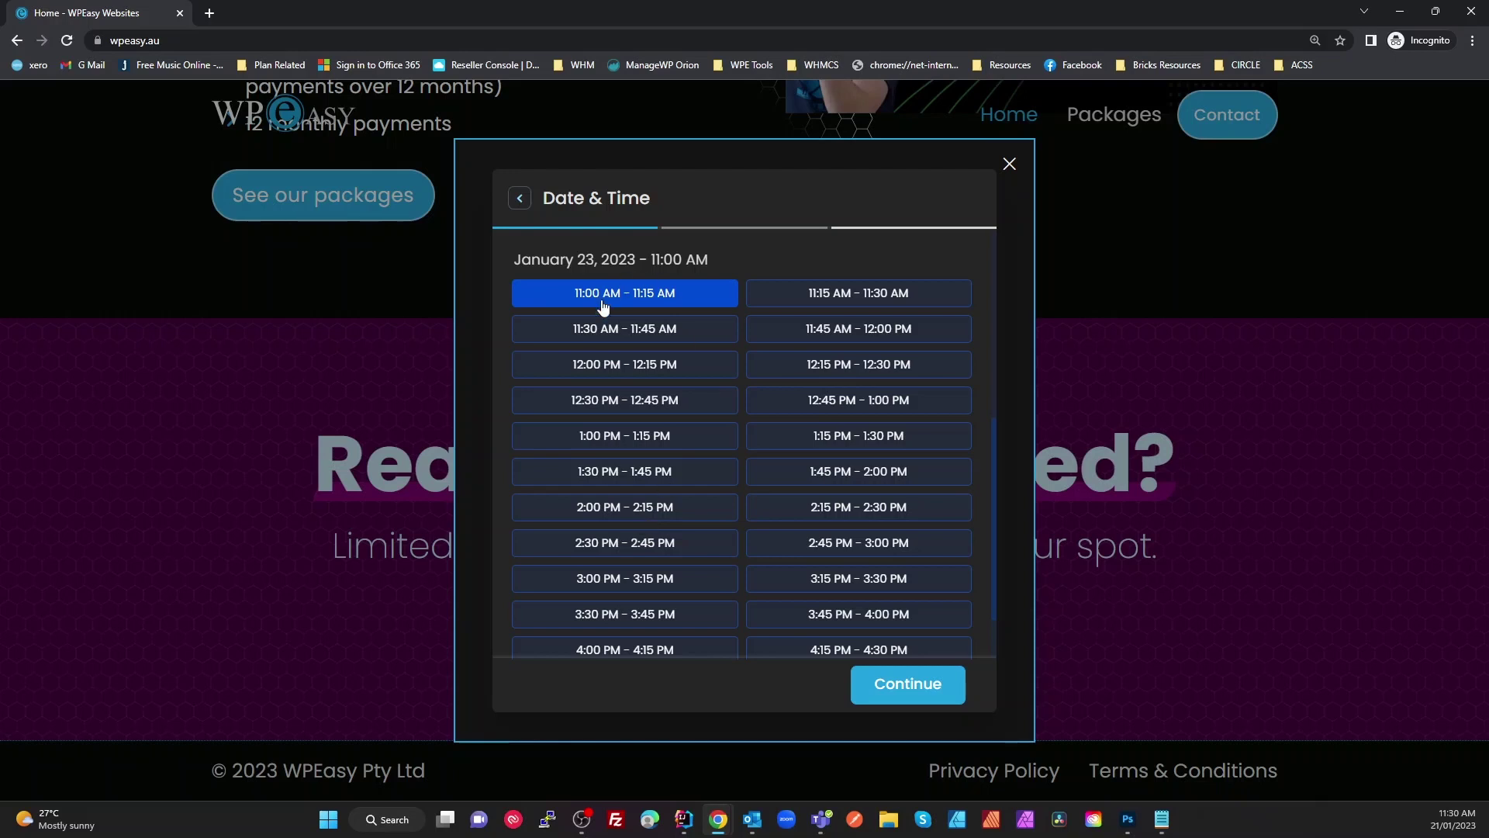
pyautogui.click(520, 198)
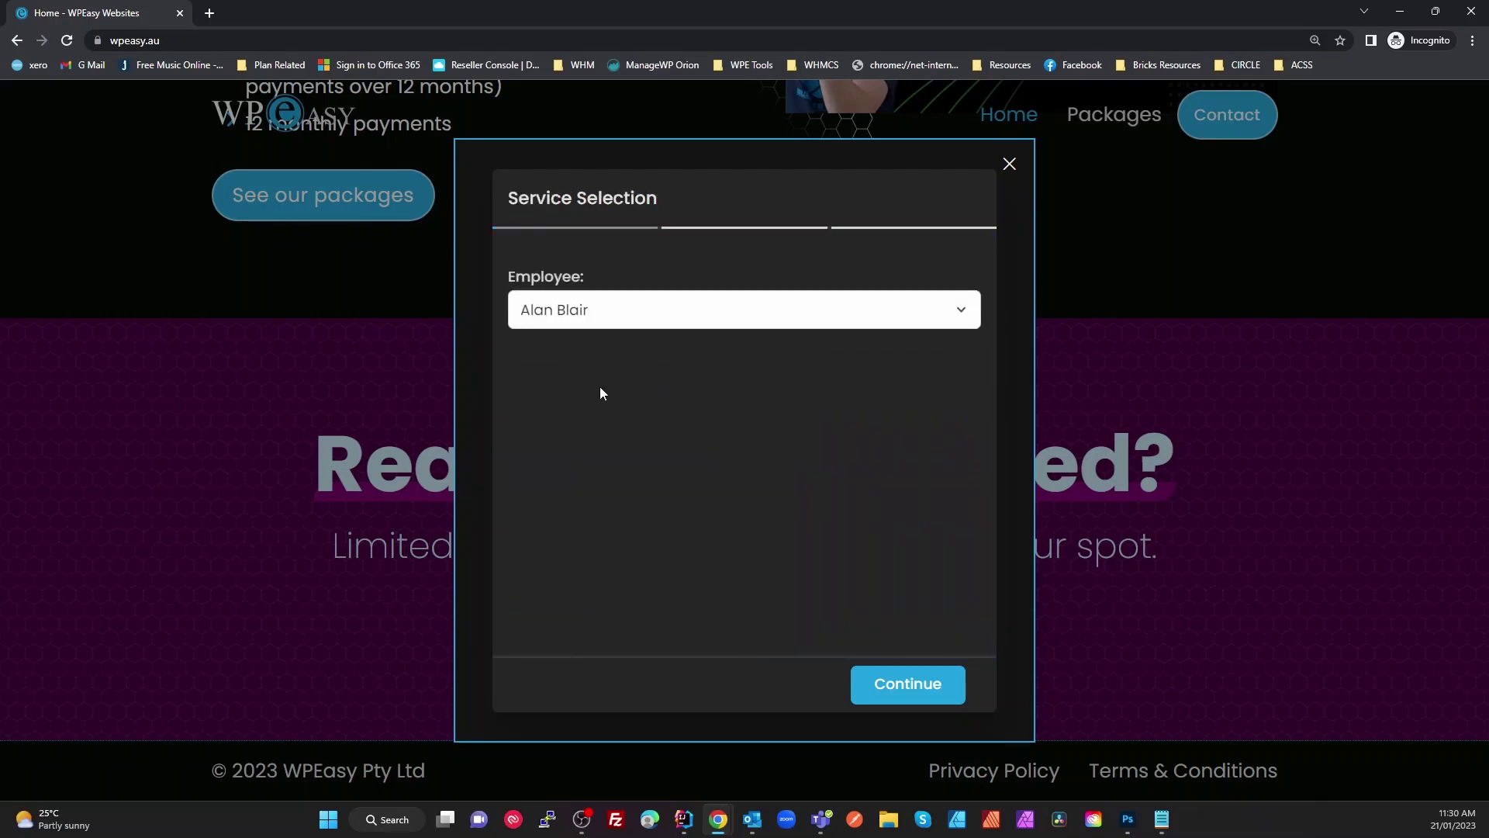
pyautogui.click(900, 689)
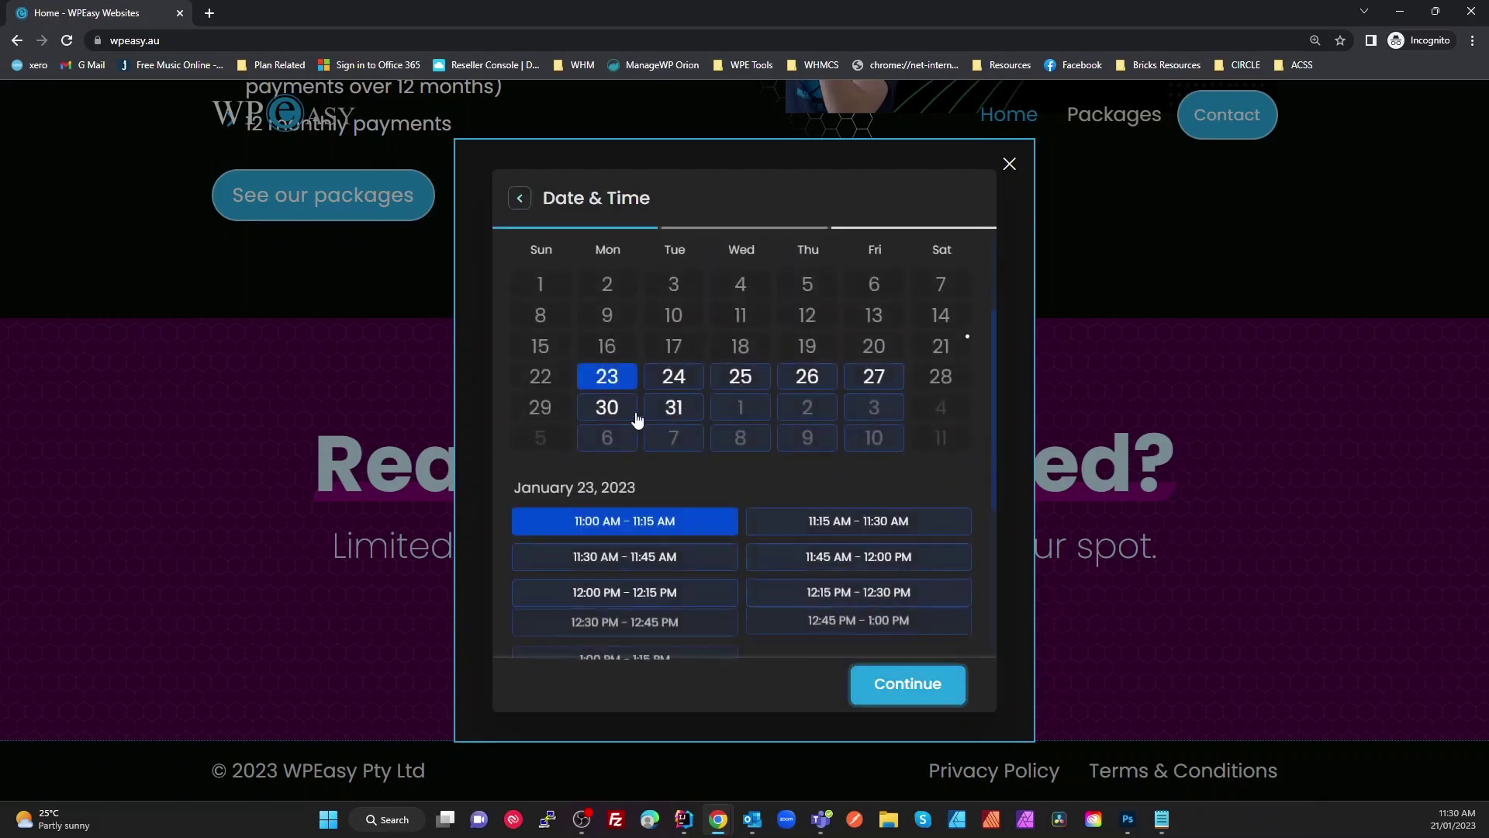
pyautogui.click(903, 673)
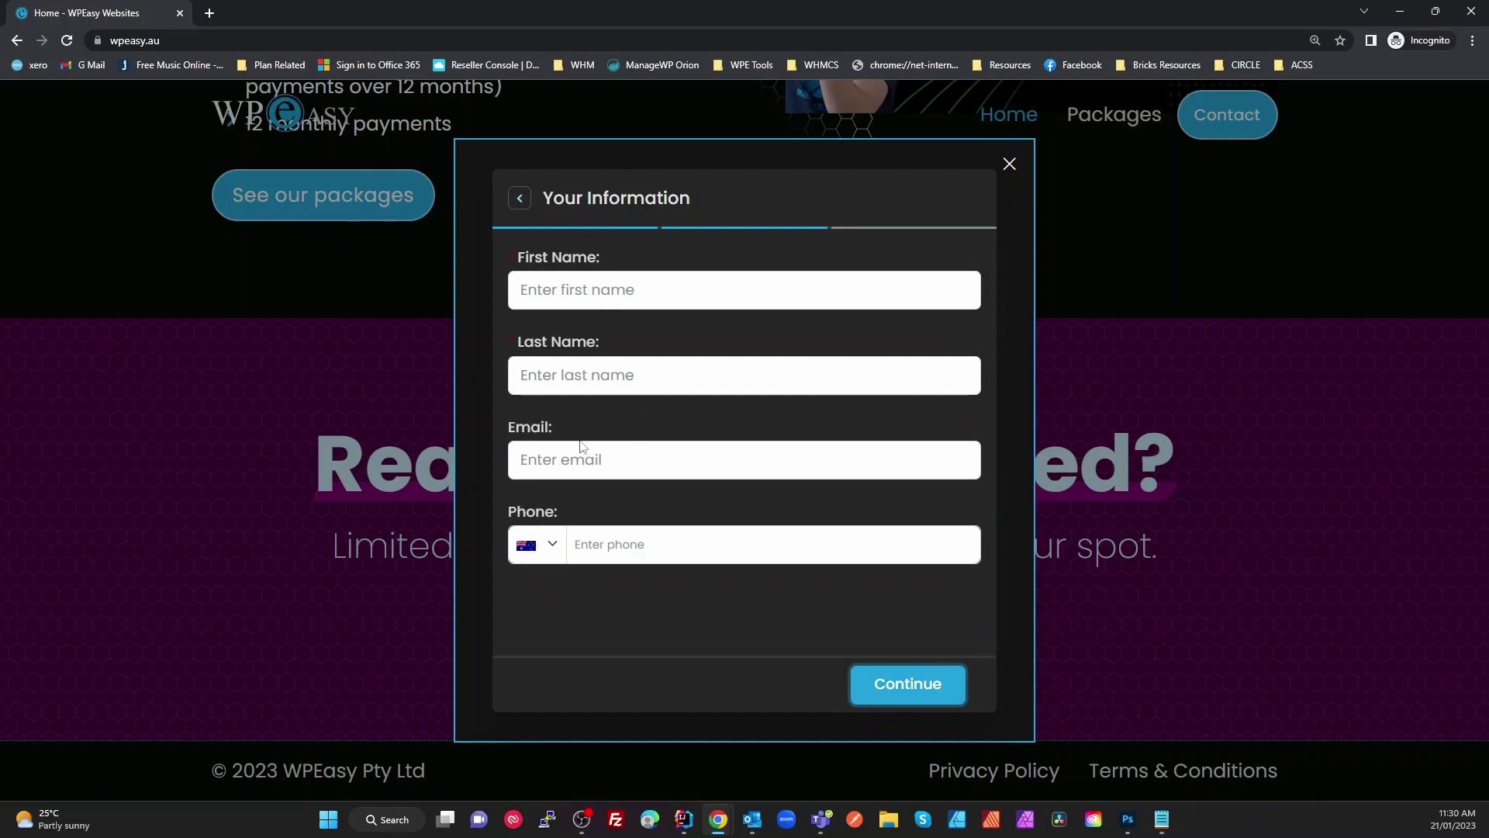
# - Try the phone and email fields, then close the booking popup with its X
pyautogui.click(650, 545)
pyautogui.click(572, 636)
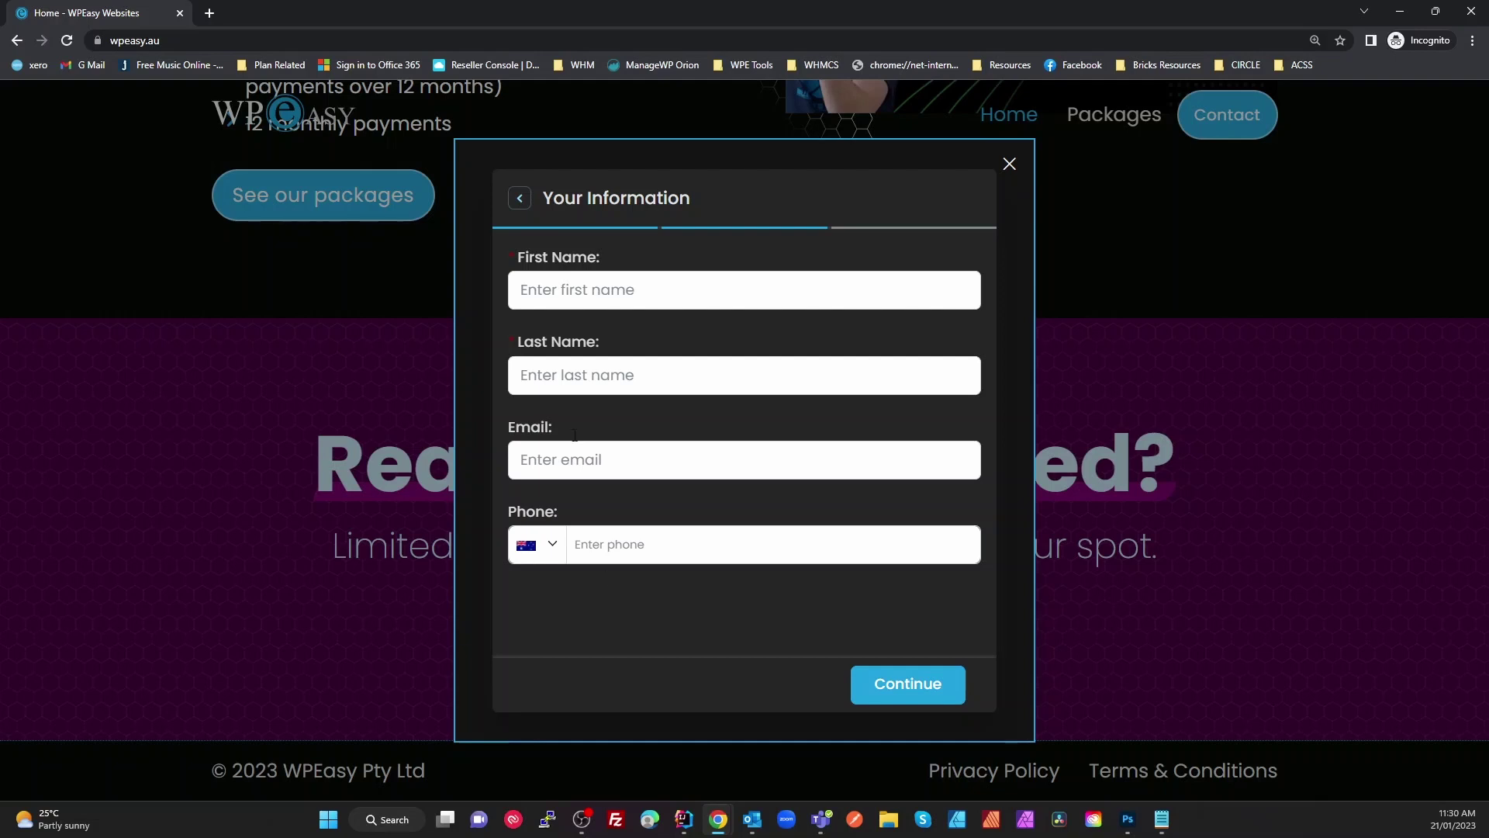
pyautogui.click(587, 459)
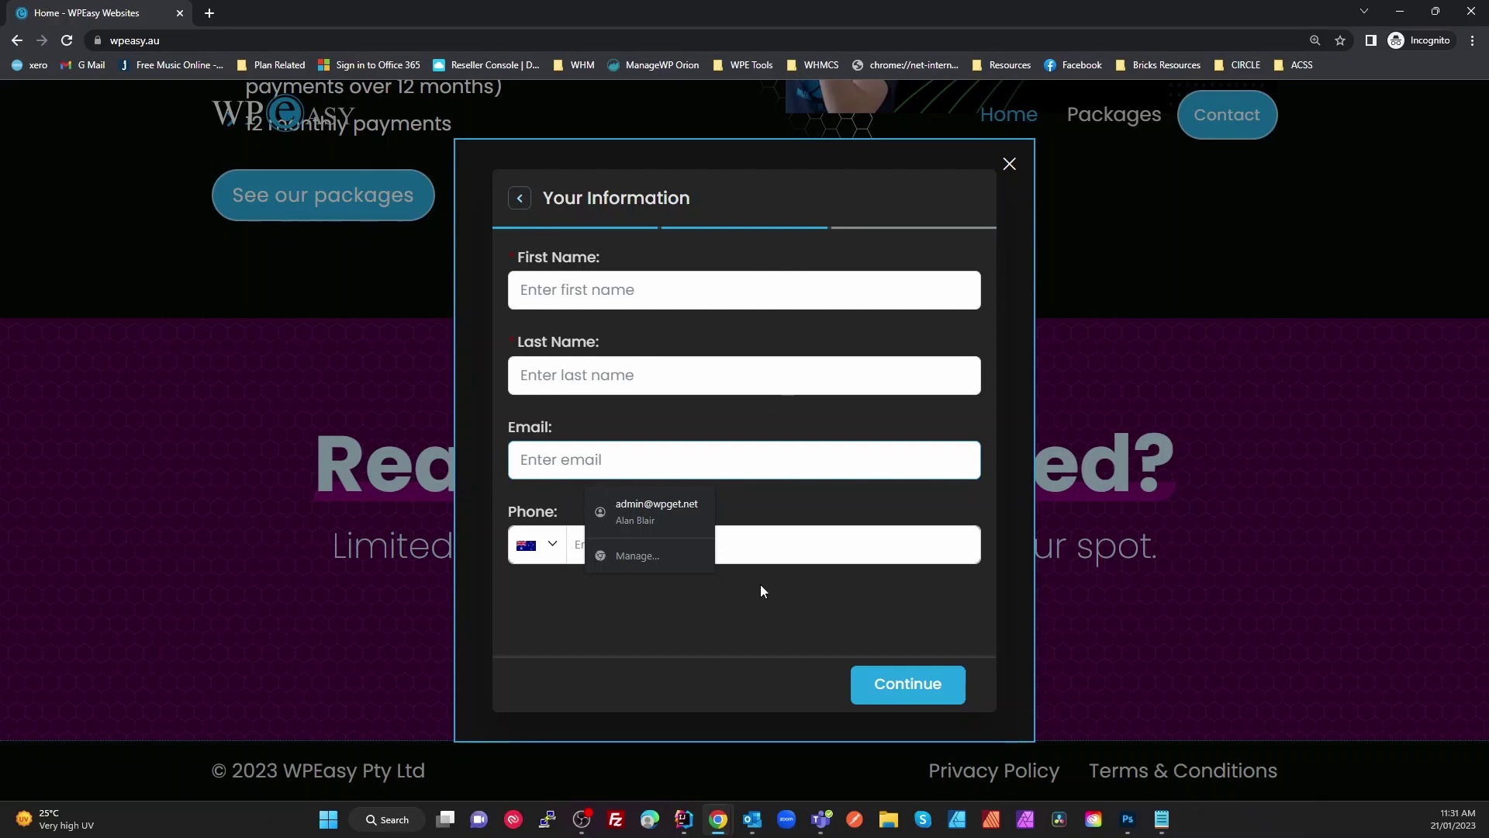
pyautogui.click(1009, 163)
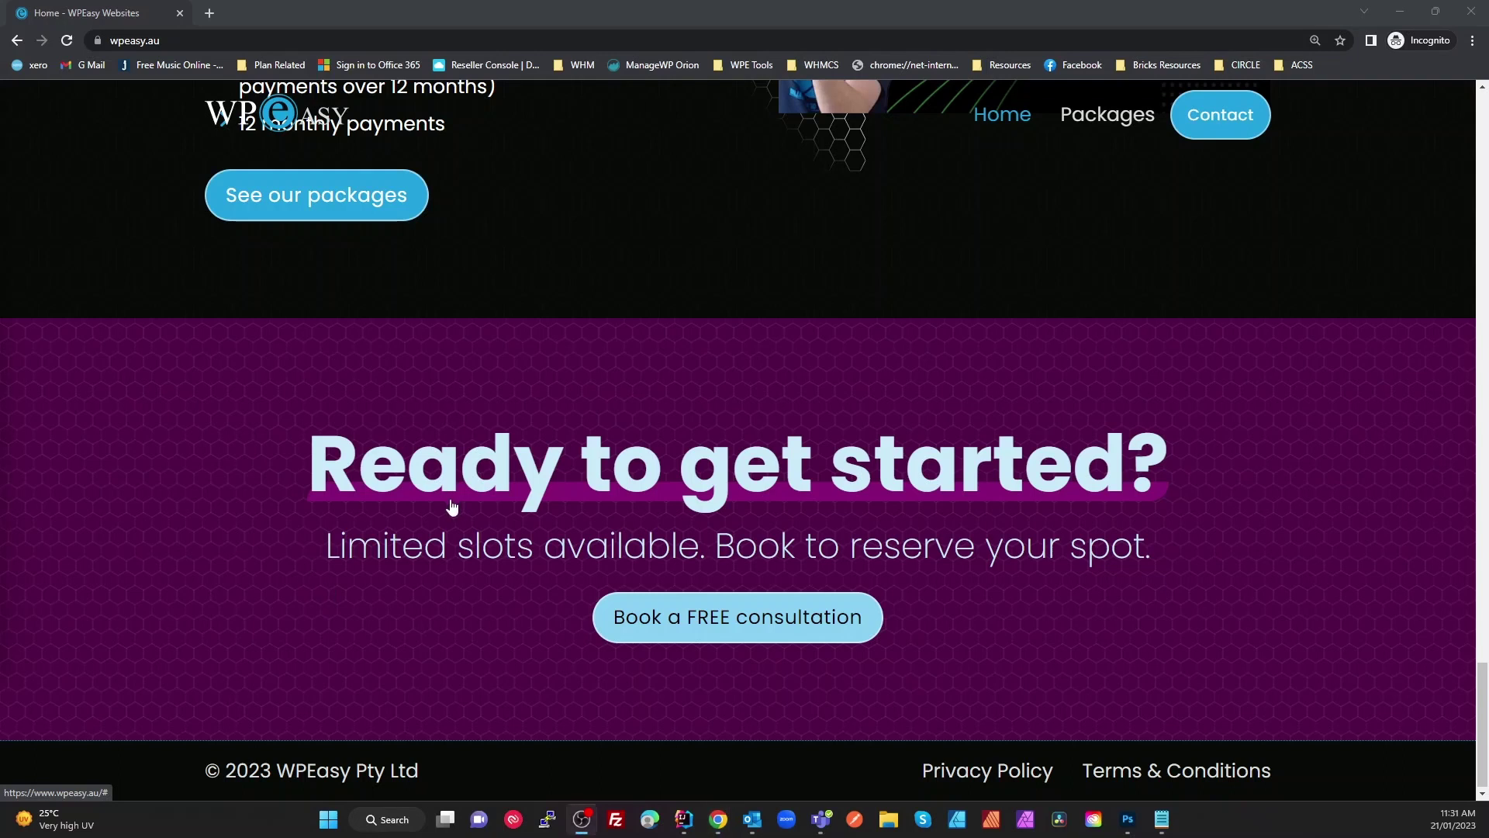
# - In the logged-in browser window, test the booking popup, then edit the header template with Bricks
pyautogui.hotkey('alt', 'Tab')
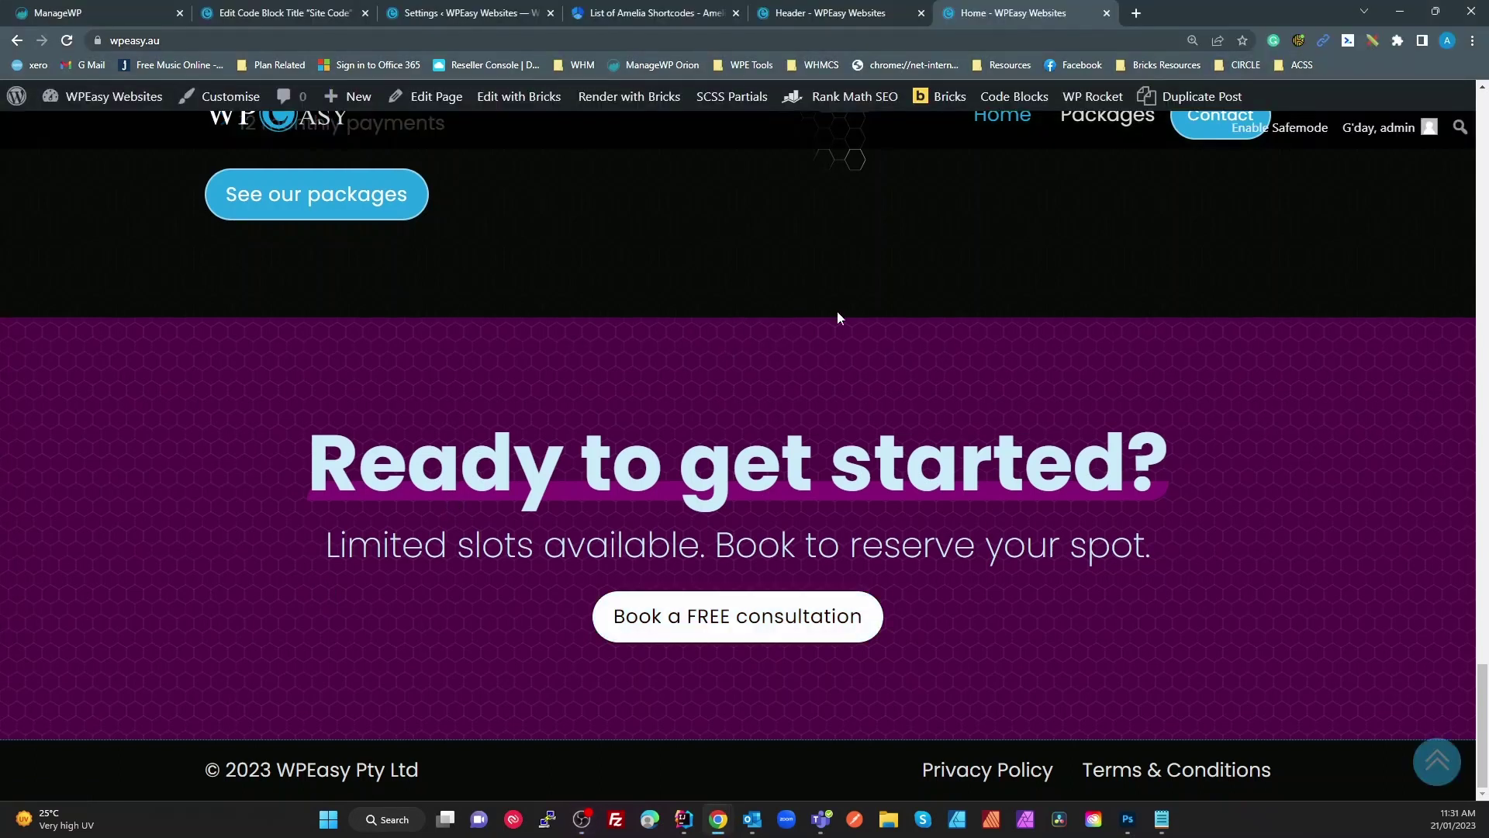
pyautogui.scroll(12, 878, 334)
pyautogui.scroll(-12, 878, 333)
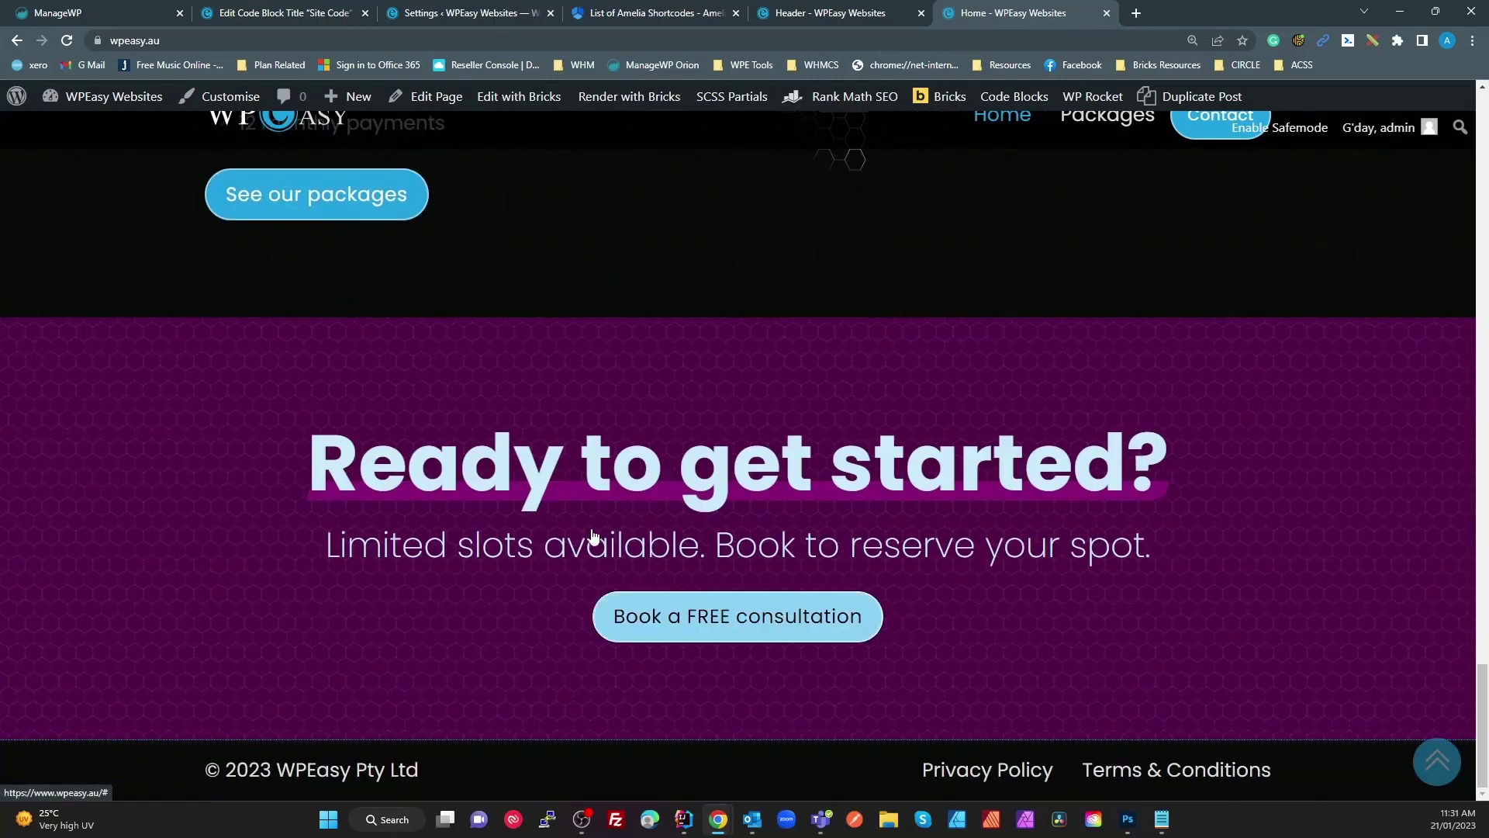
pyautogui.scroll(4, 719, 517)
pyautogui.scroll(20, 761, 552)
pyautogui.scroll(-7, 773, 572)
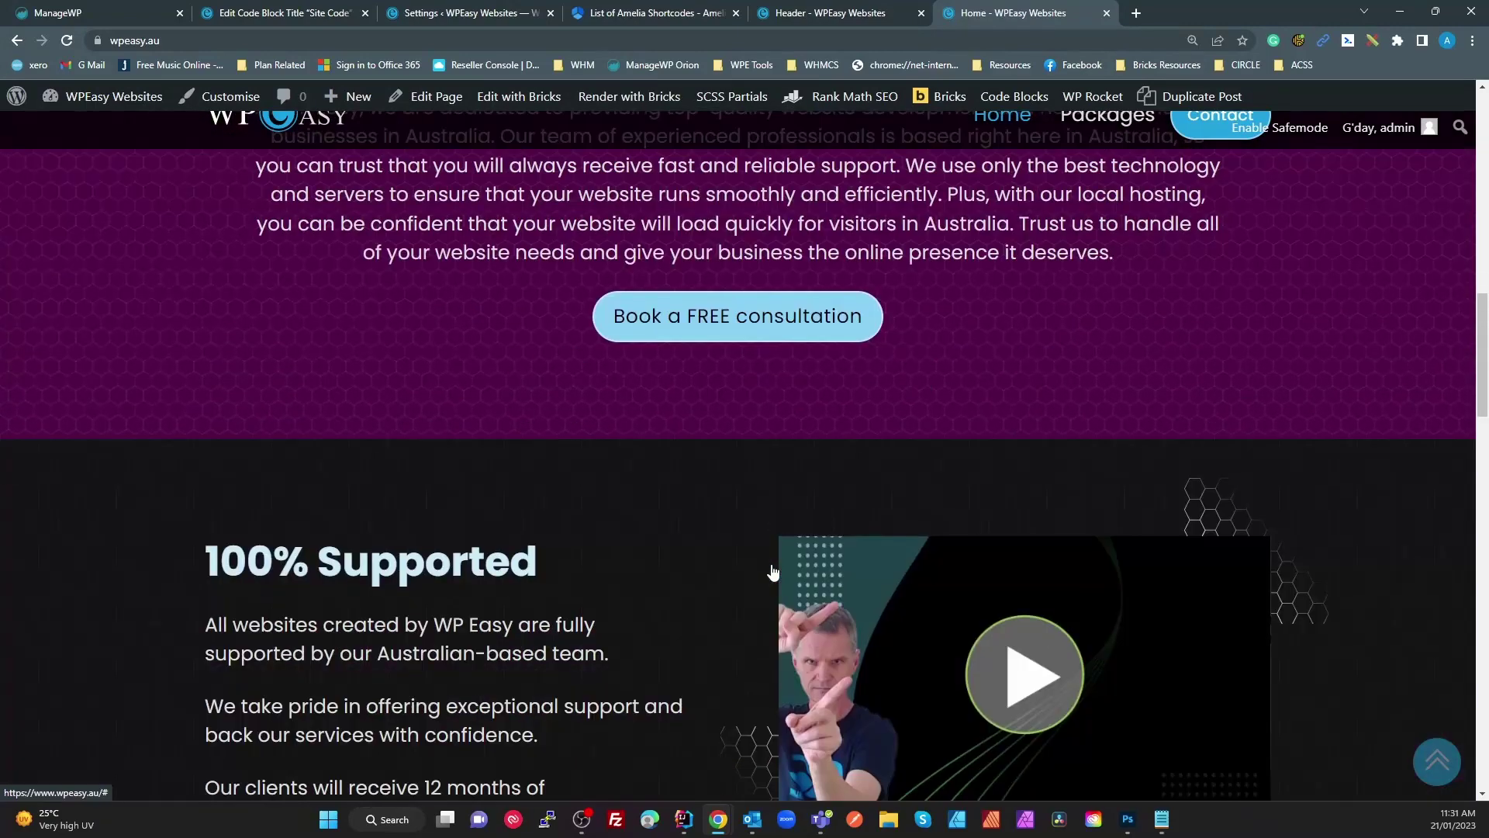
pyautogui.scroll(-20, 721, 589)
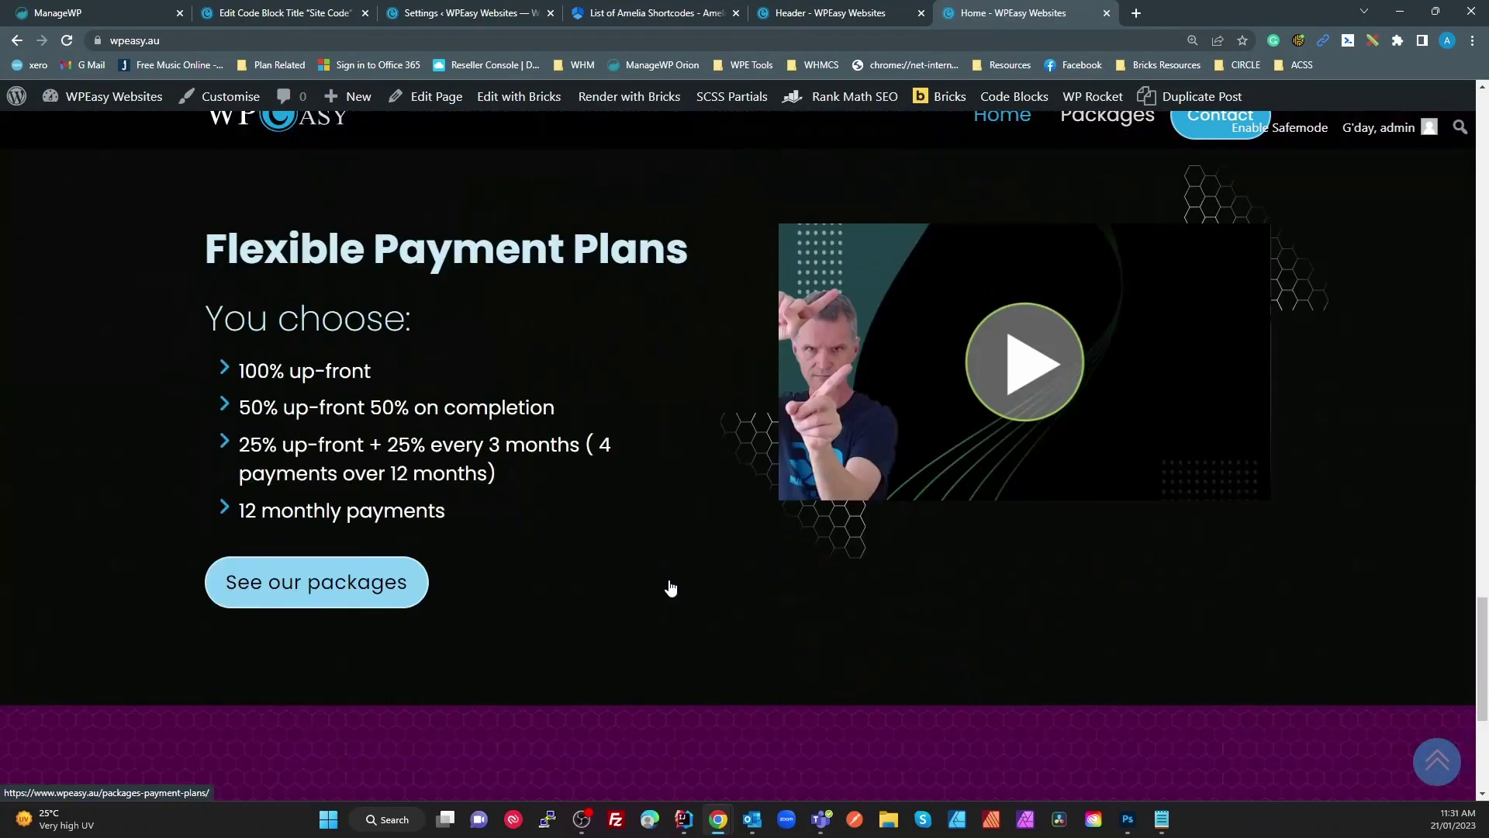
pyautogui.scroll(-5, 671, 588)
pyautogui.click(813, 620)
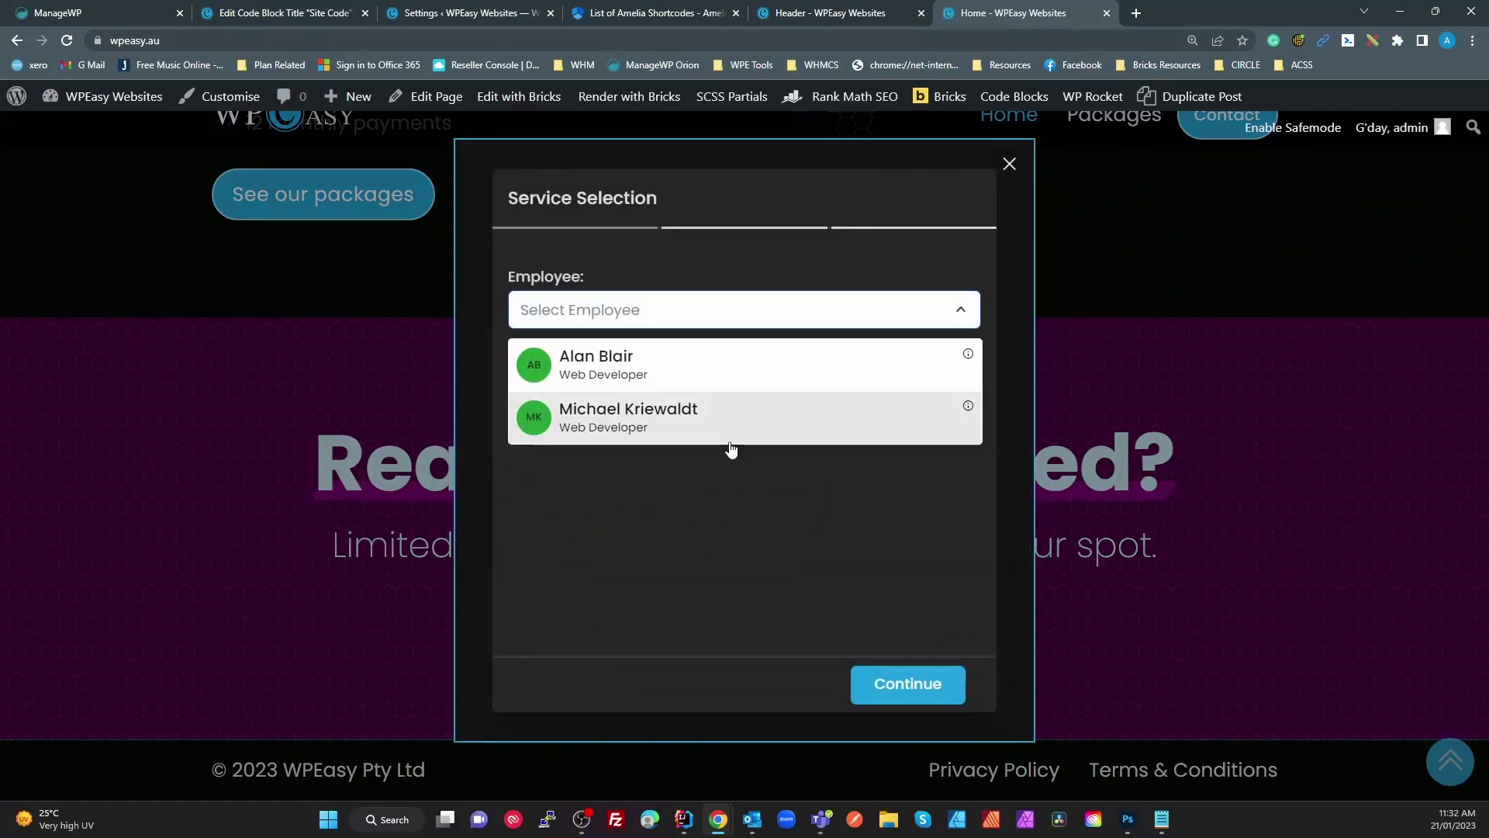
pyautogui.click(1009, 164)
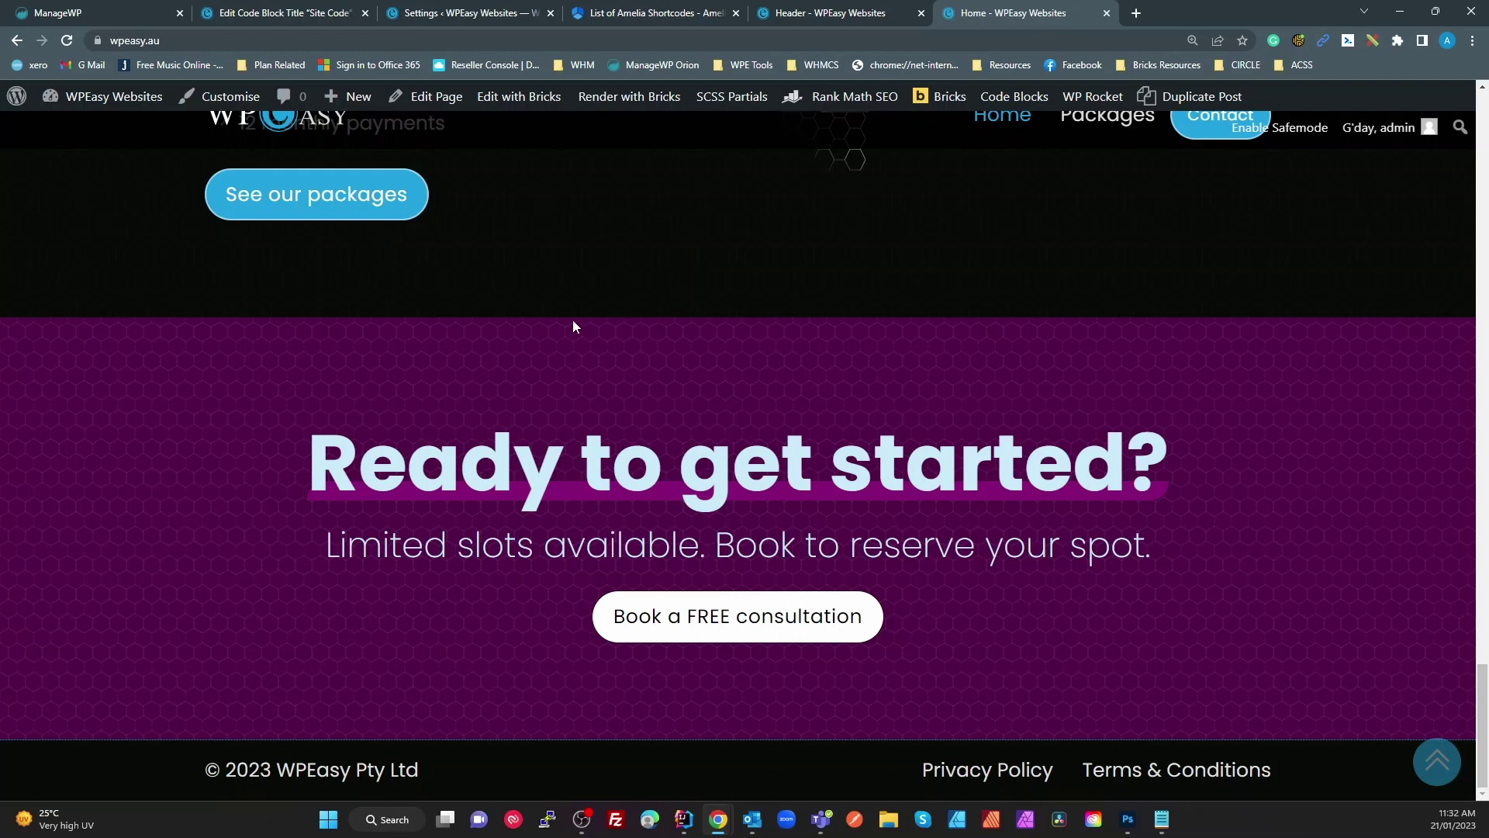
pyautogui.moveTo(523, 111)
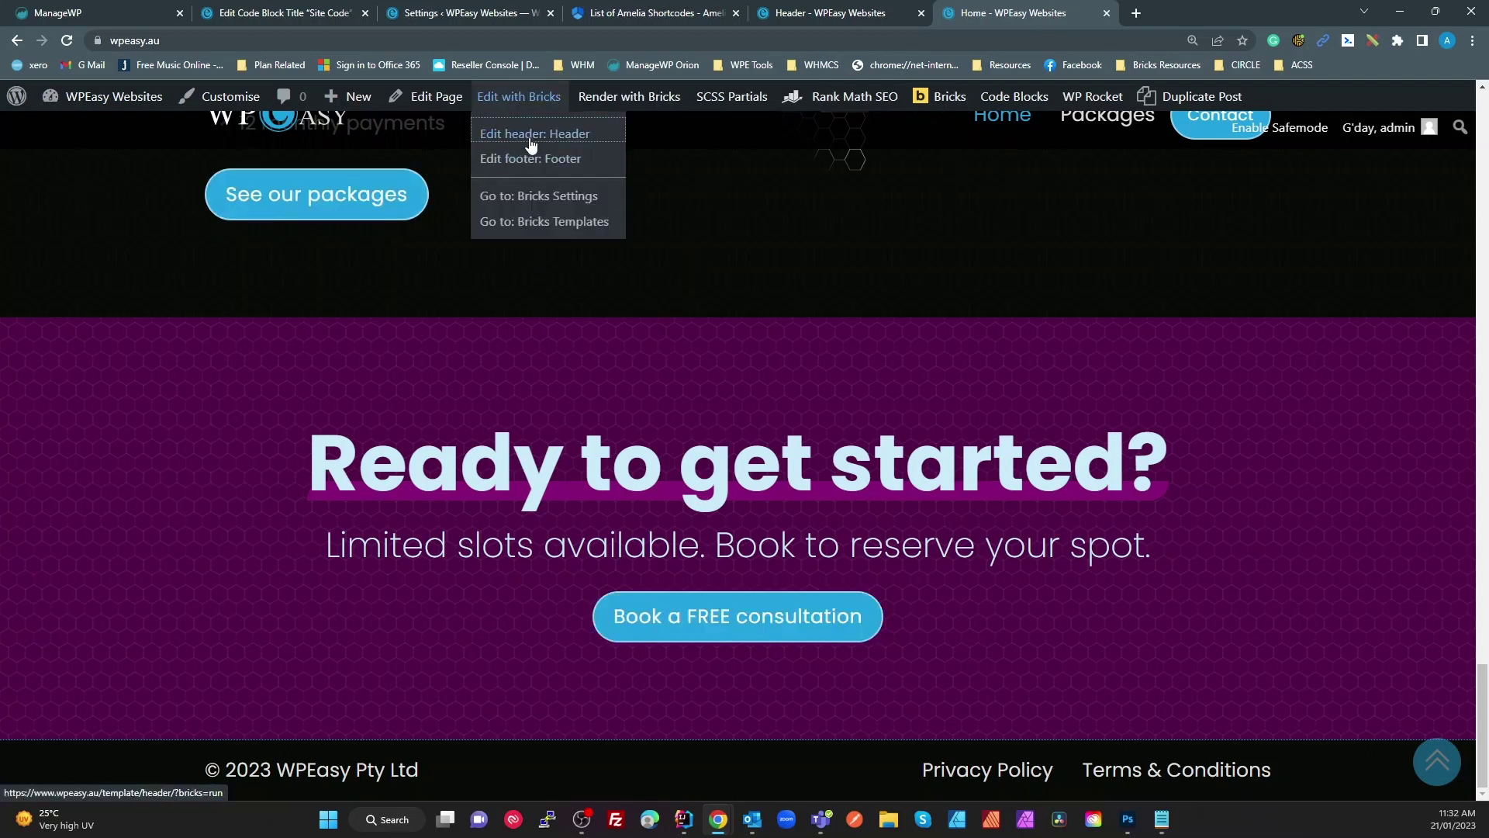
pyautogui.click(531, 136)
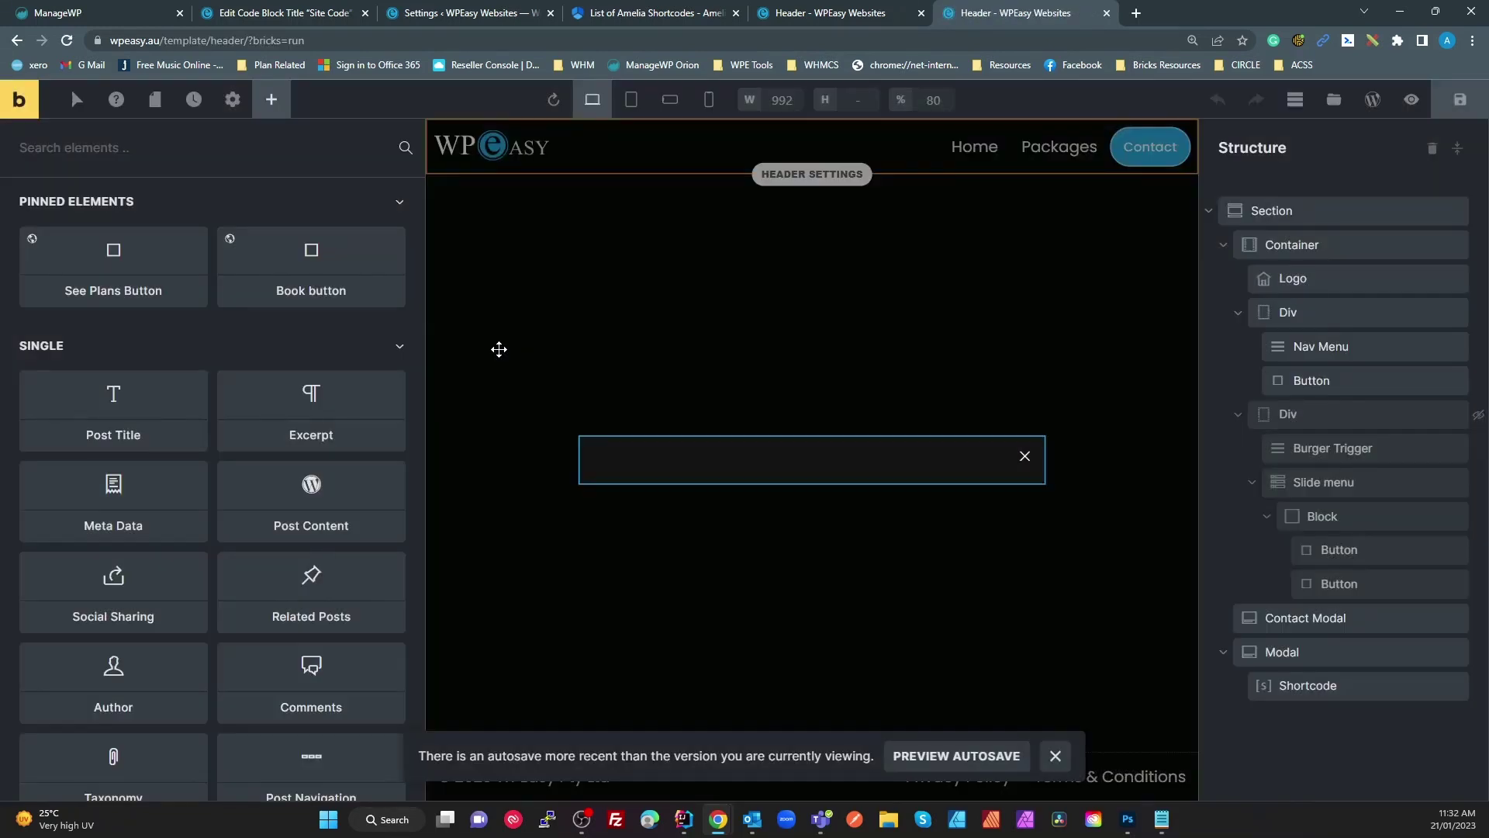
# - Select the header Modal and inspect its Shortcode element's [ameliastepbooking] text
pyautogui.click(1278, 659)
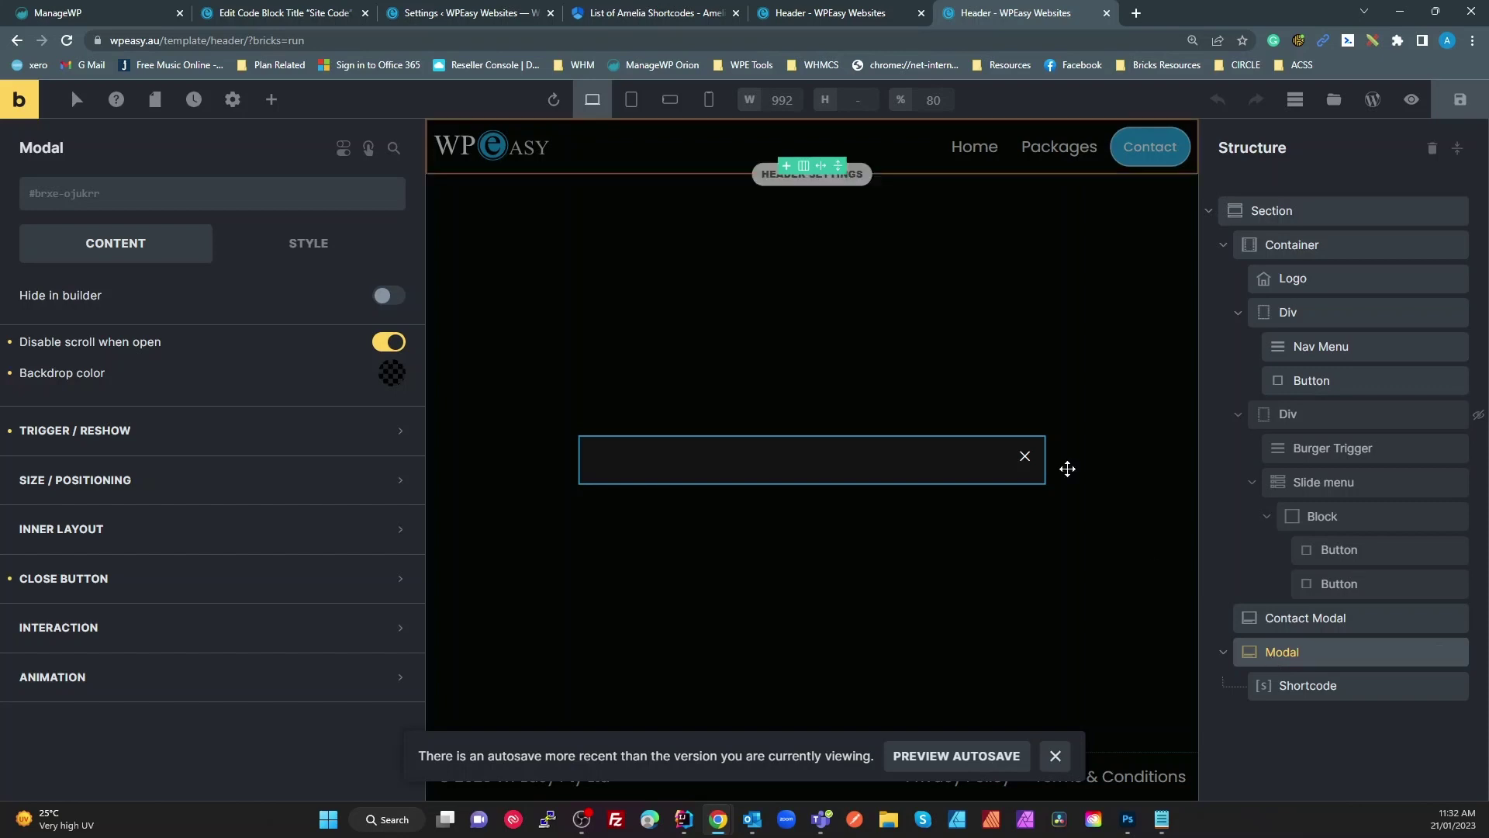
pyautogui.click(274, 99)
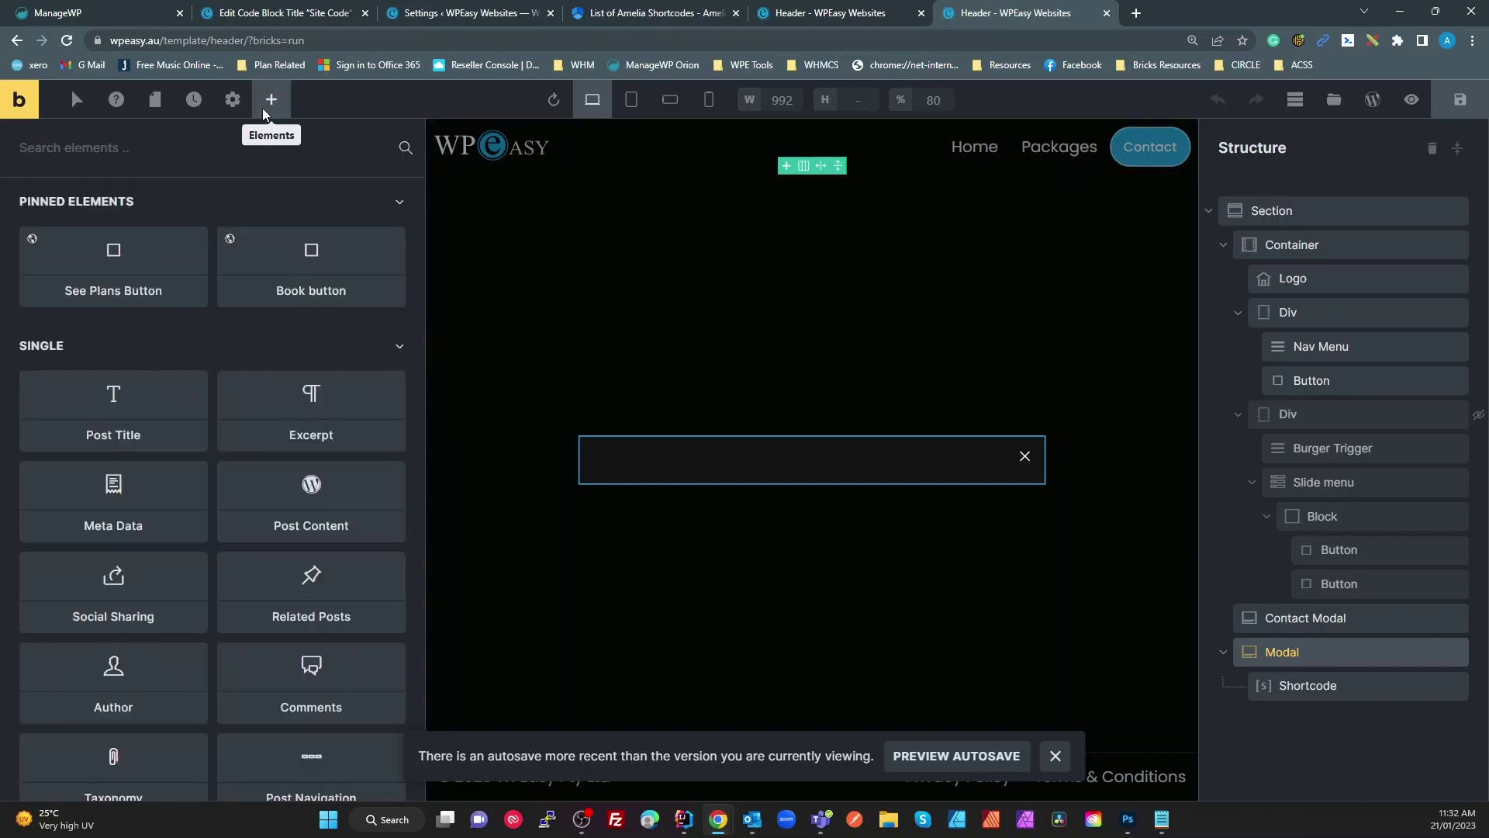
pyautogui.write('mod')
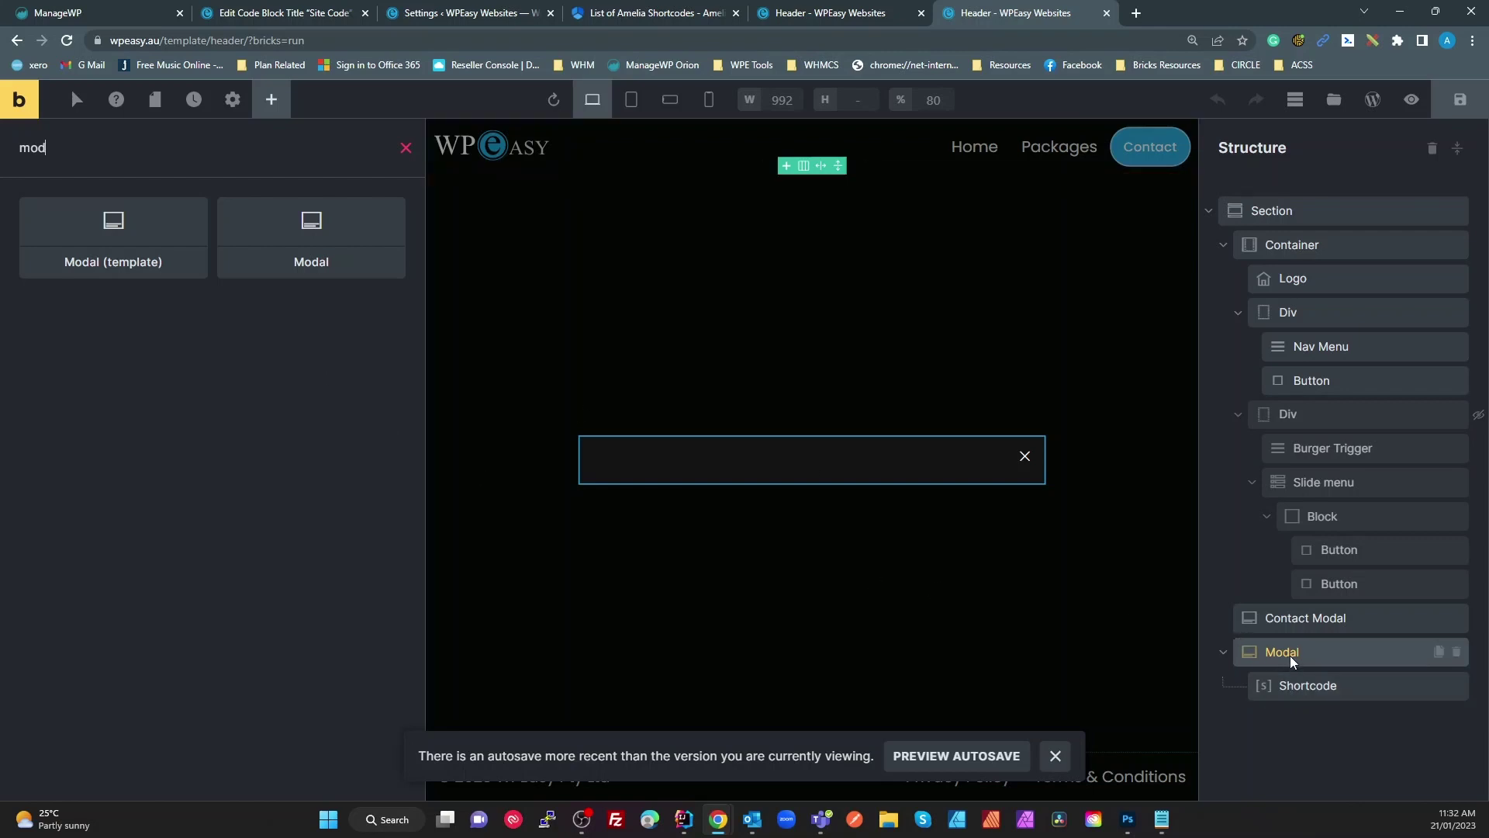
pyautogui.click(1288, 656)
pyautogui.click(1299, 690)
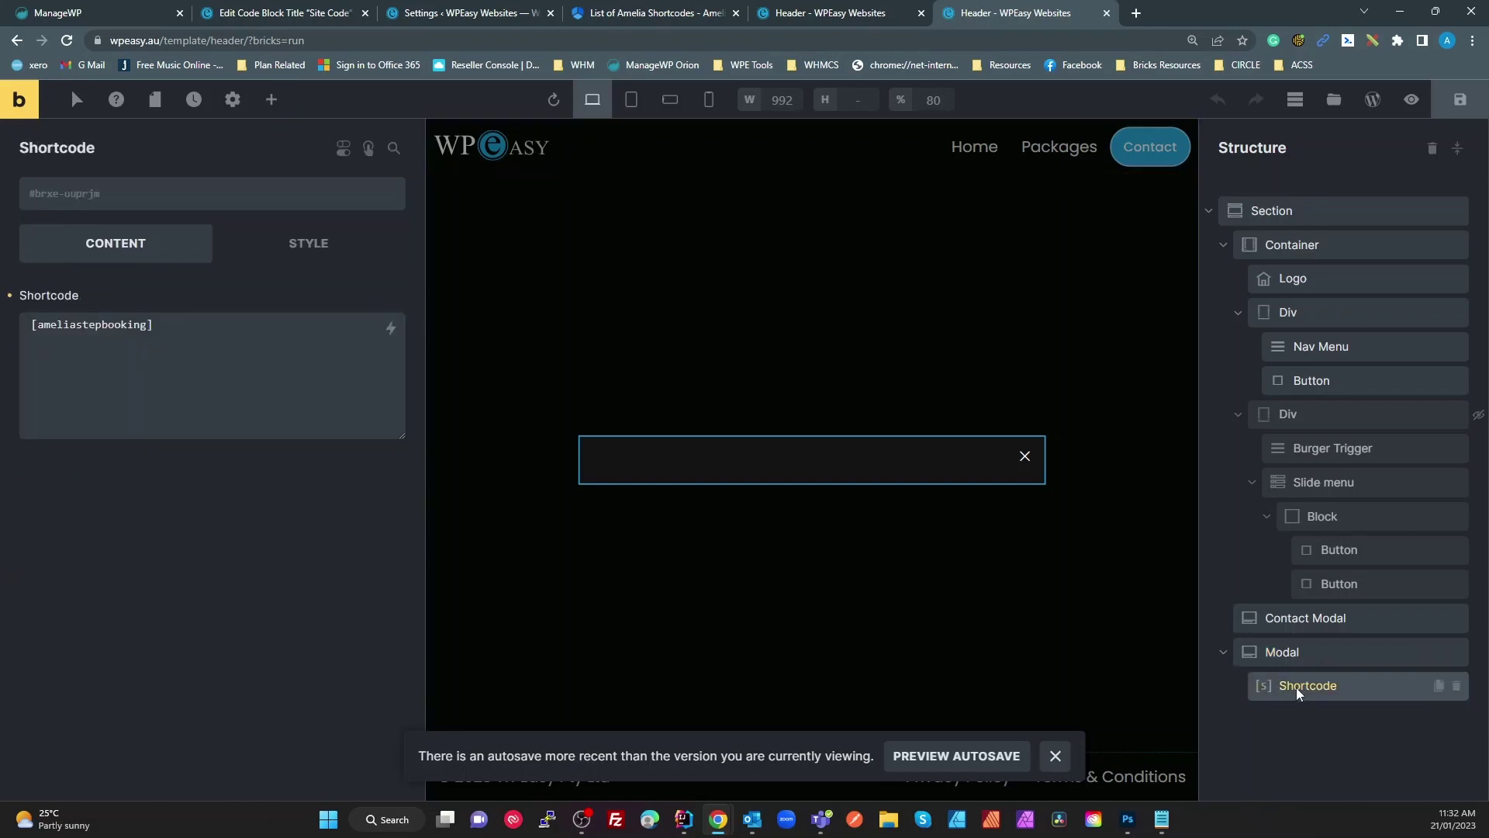
pyautogui.click(116, 388)
pyautogui.hotkey('ctrl', 'a')
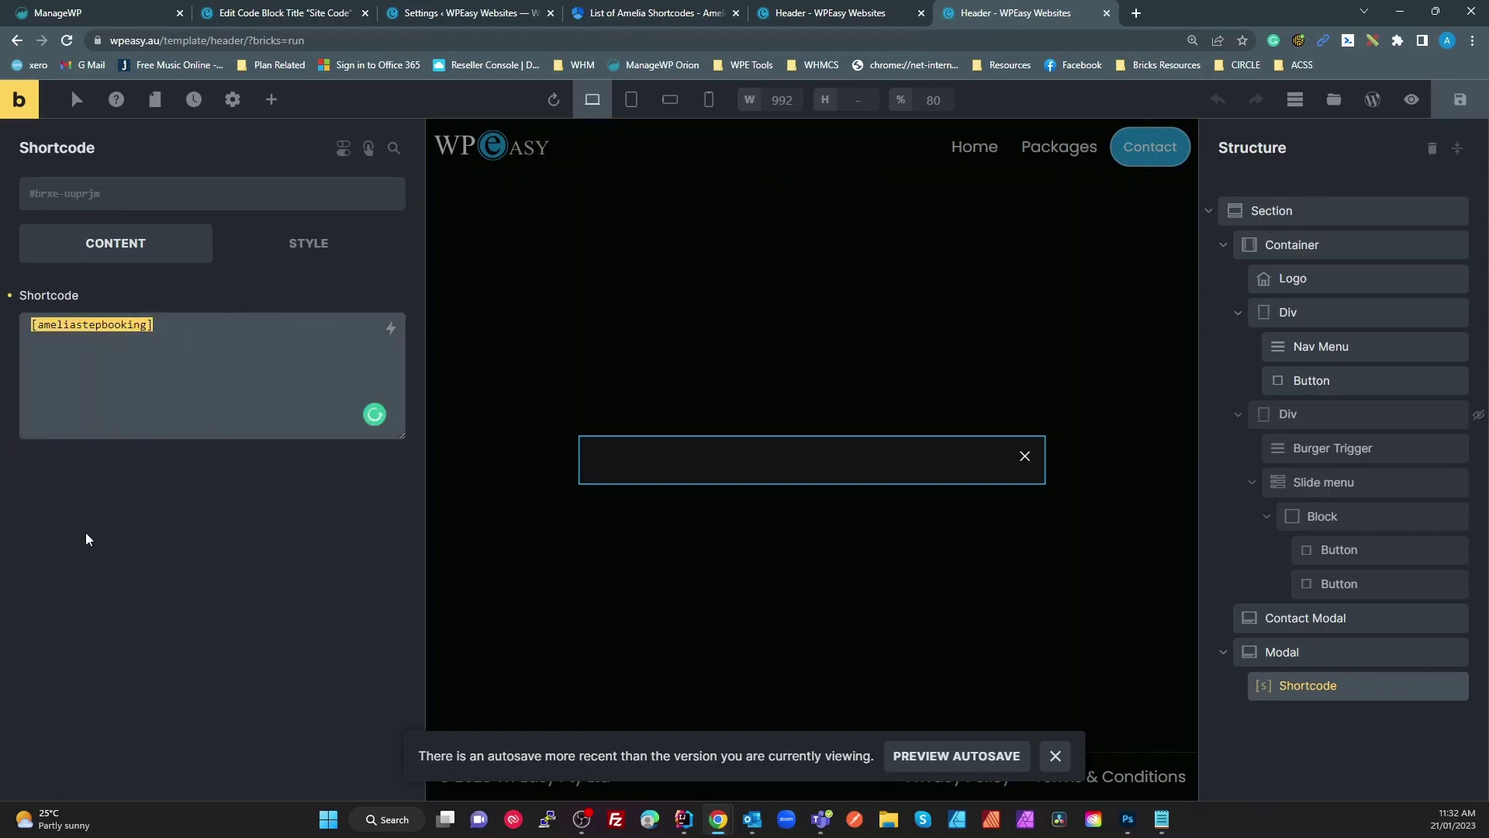
# - Review the Modal's Book Now Click trigger and its .book-now-modal selector
pyautogui.click(1283, 654)
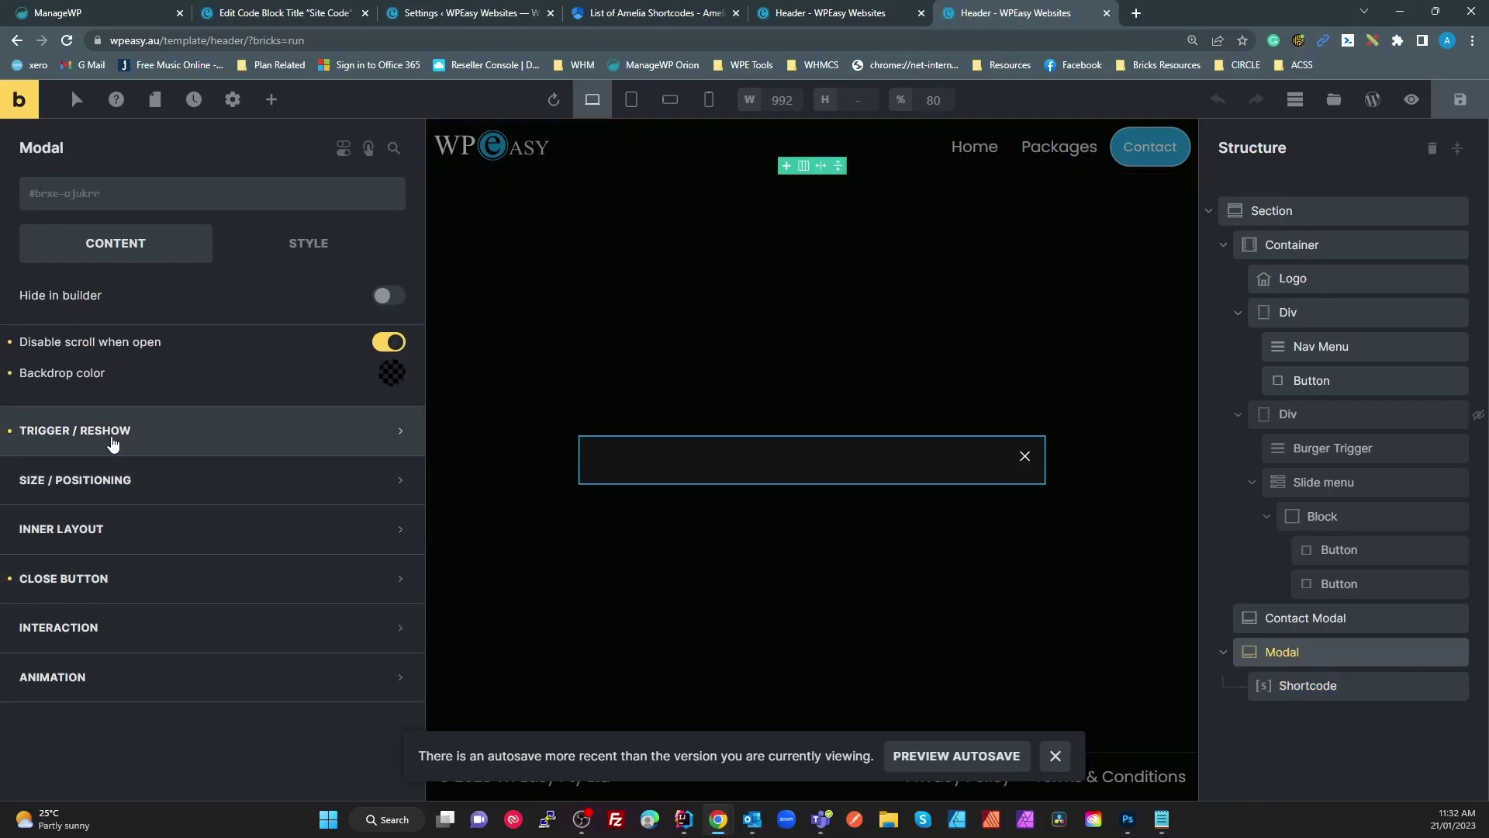
pyautogui.click(93, 445)
pyautogui.click(190, 522)
pyautogui.scroll(-2, 159, 616)
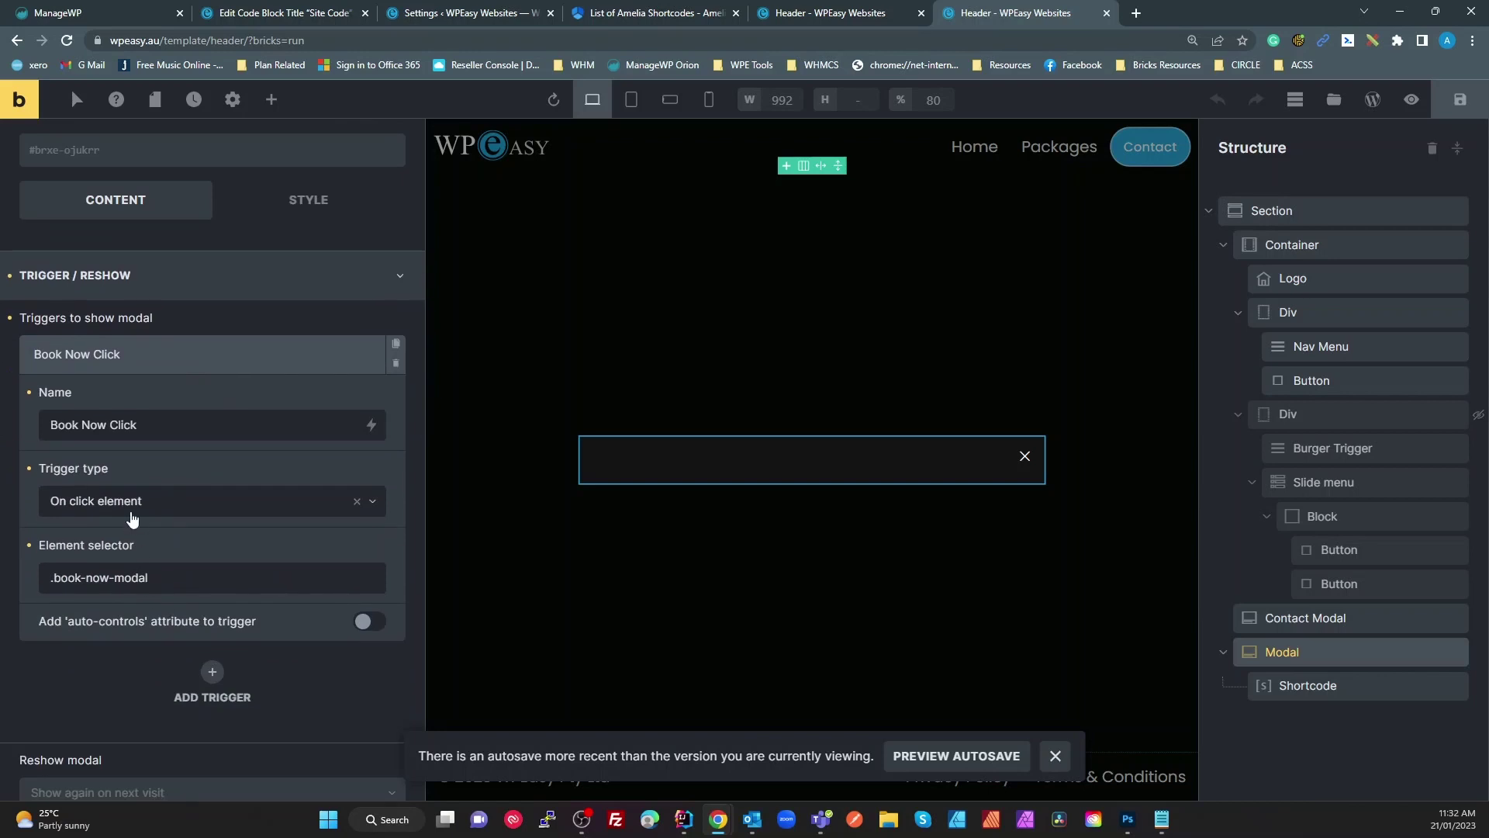
pyautogui.moveTo(164, 578); pyautogui.dragTo(57, 583)
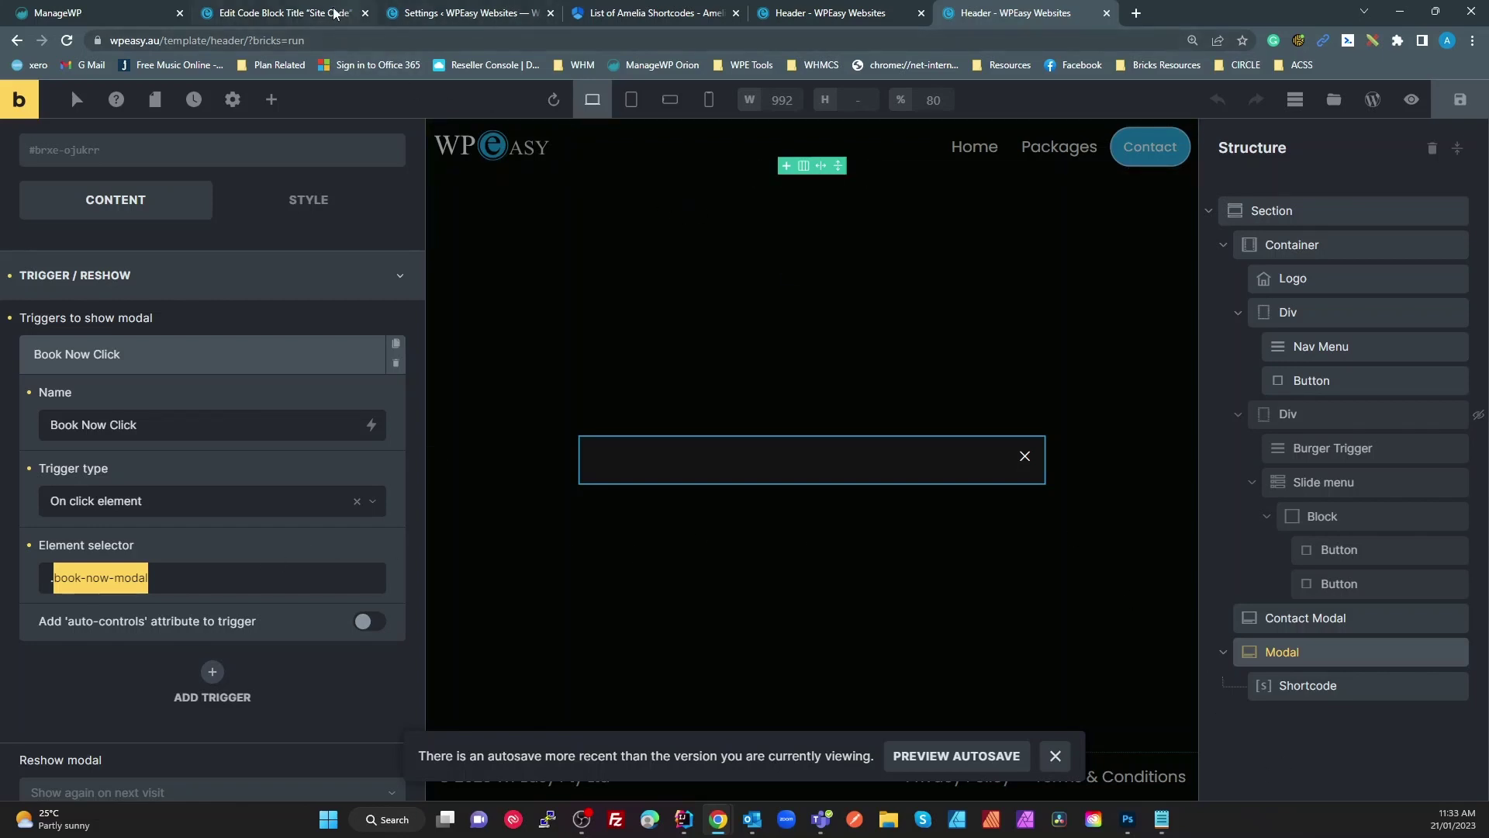
pyautogui.click(475, 12)
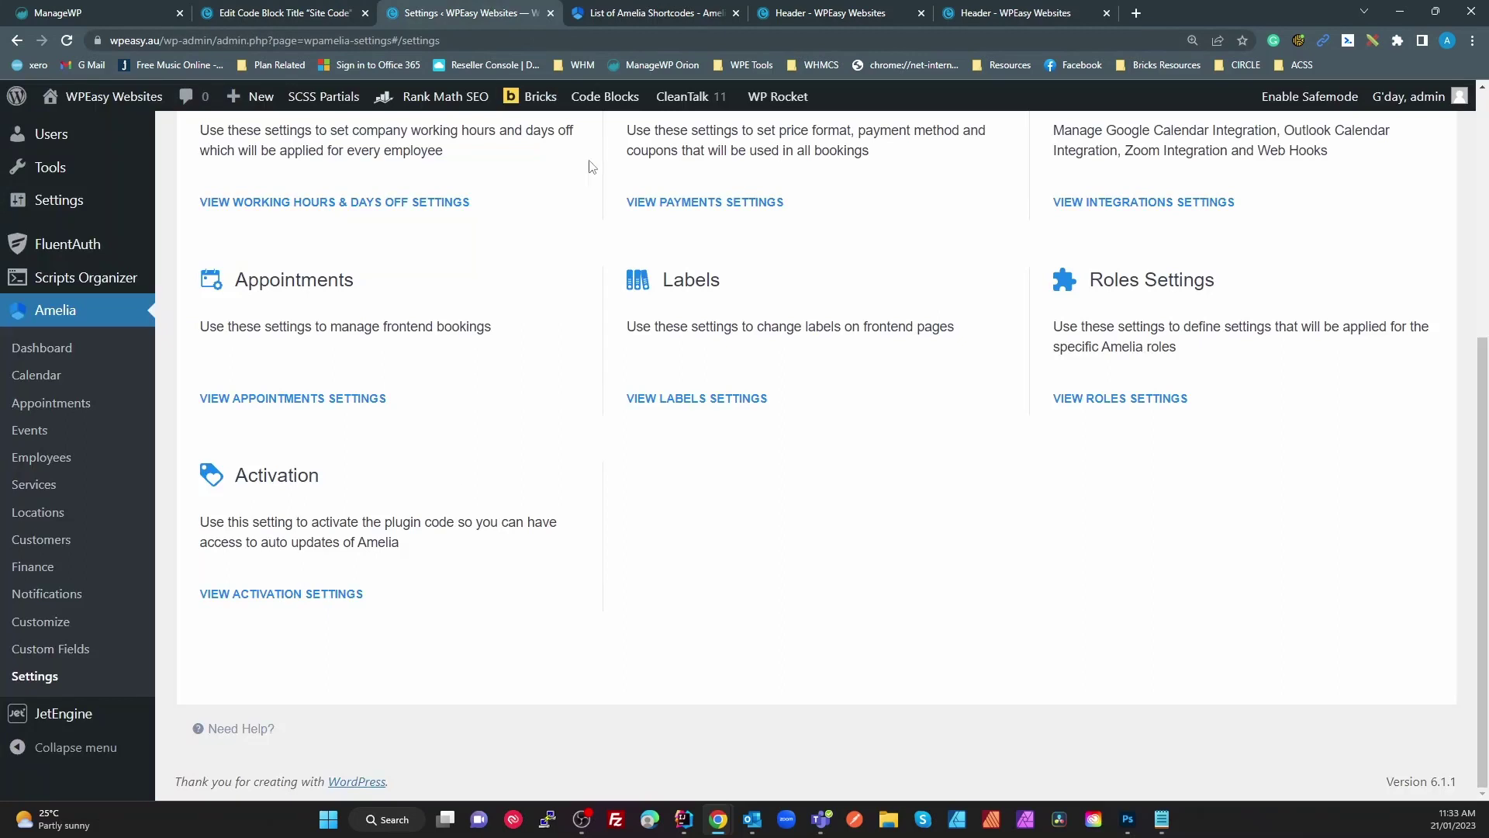
pyautogui.scroll(5, 679, 507)
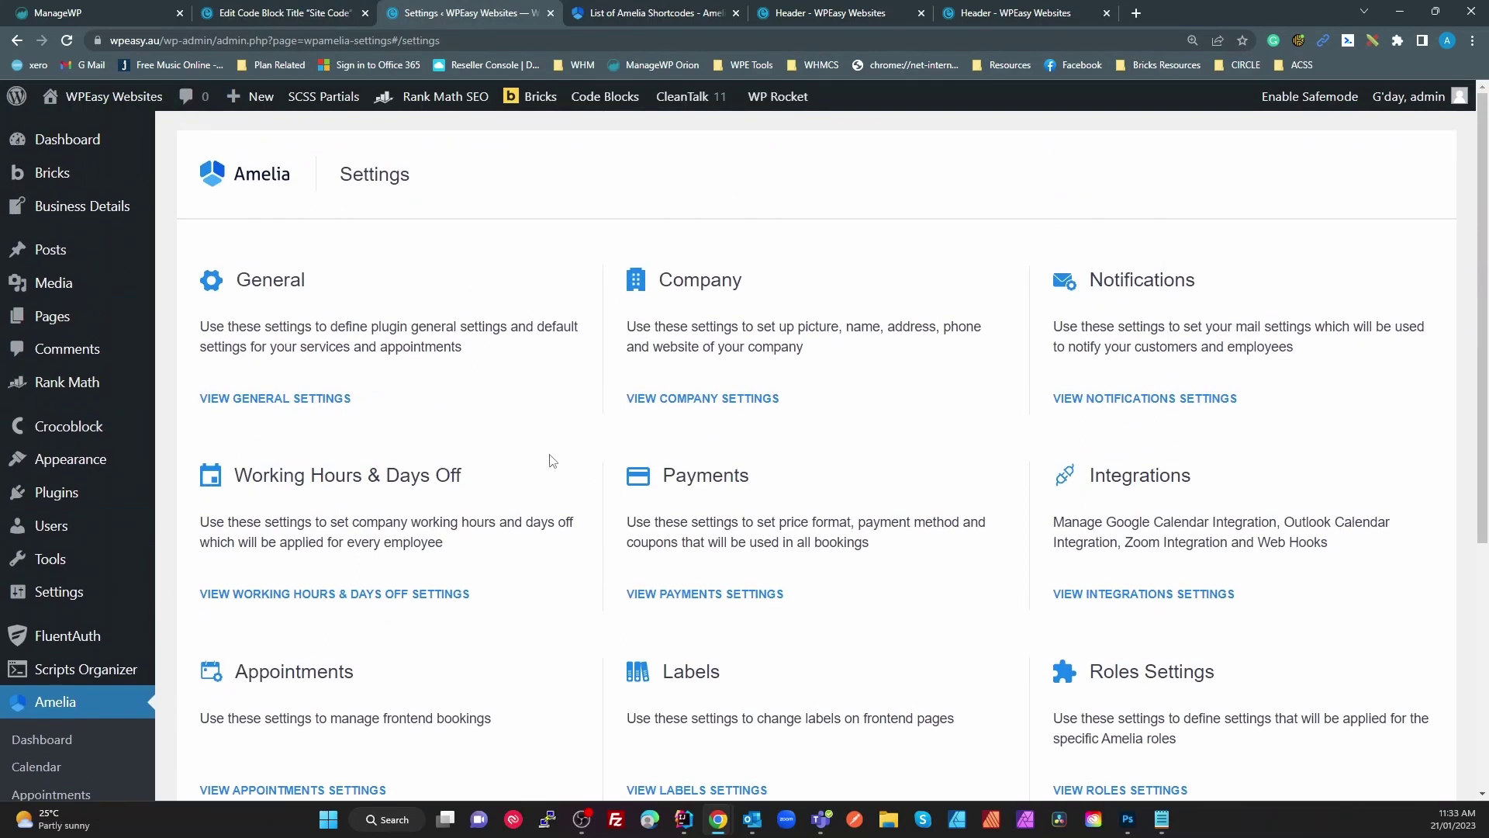
pyautogui.scroll(-3, 1311, 535)
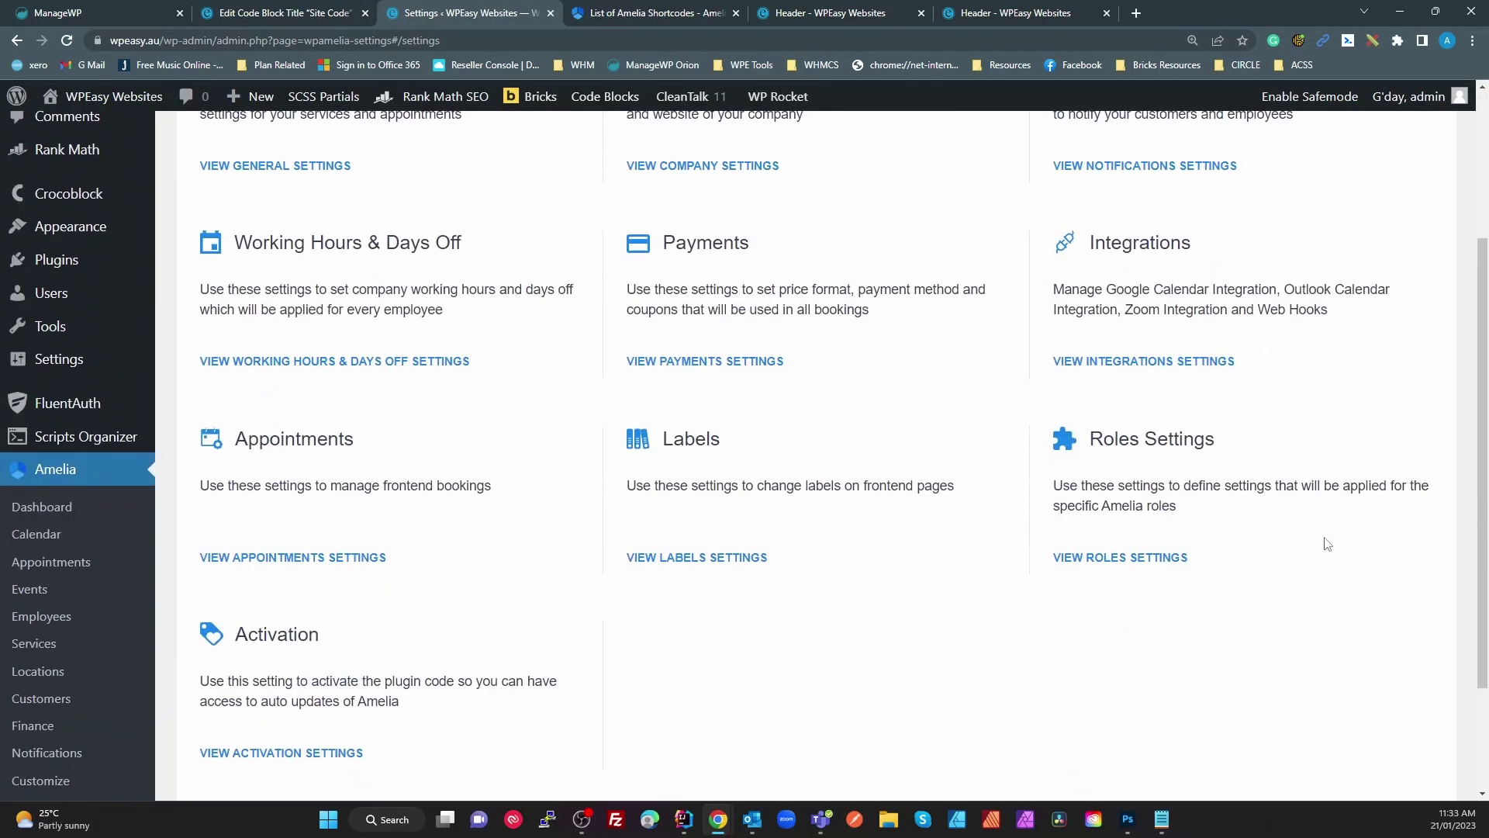
pyautogui.click(1132, 361)
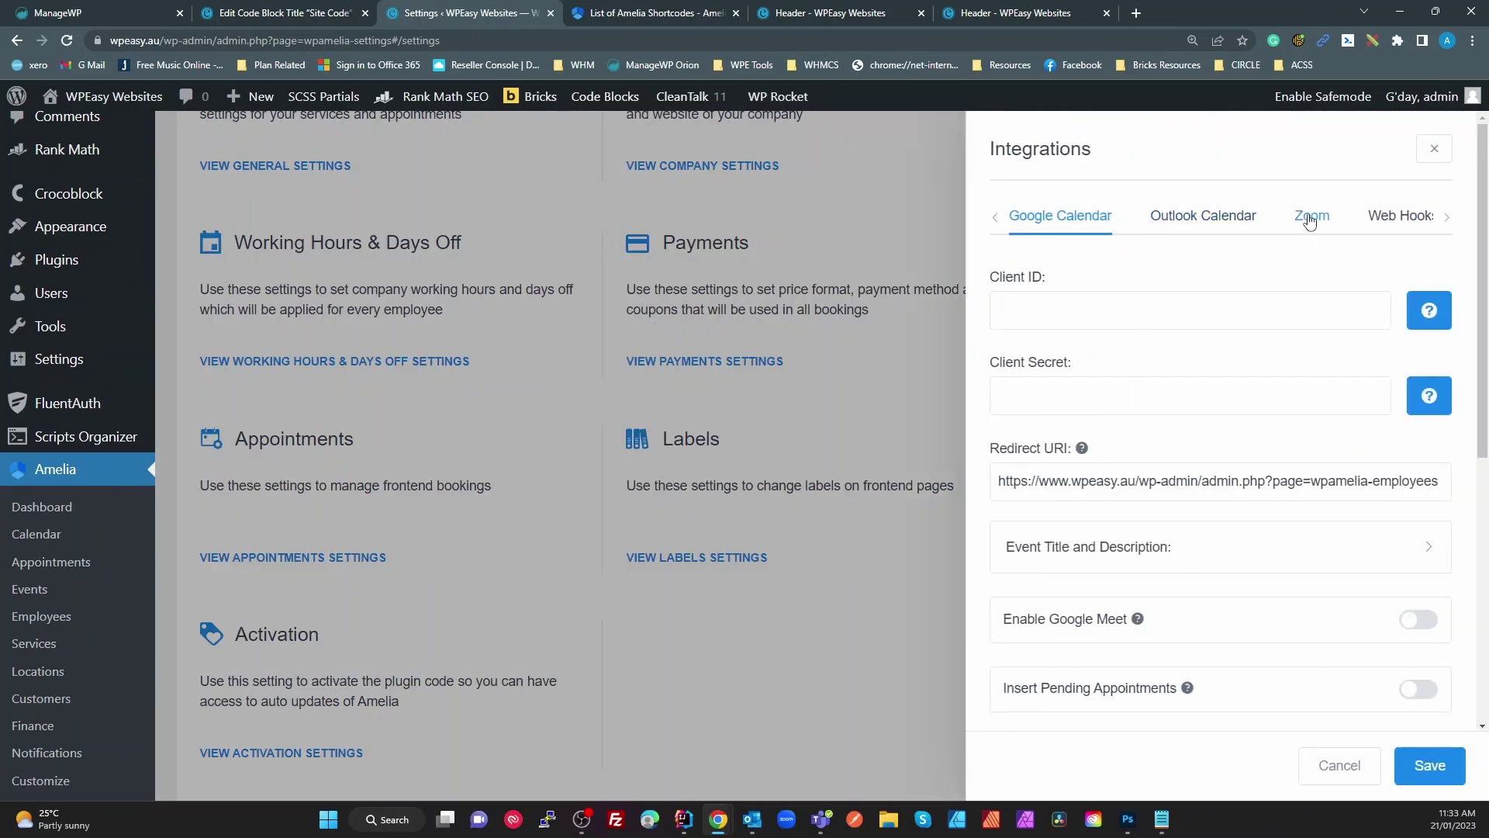
pyautogui.click(1448, 217)
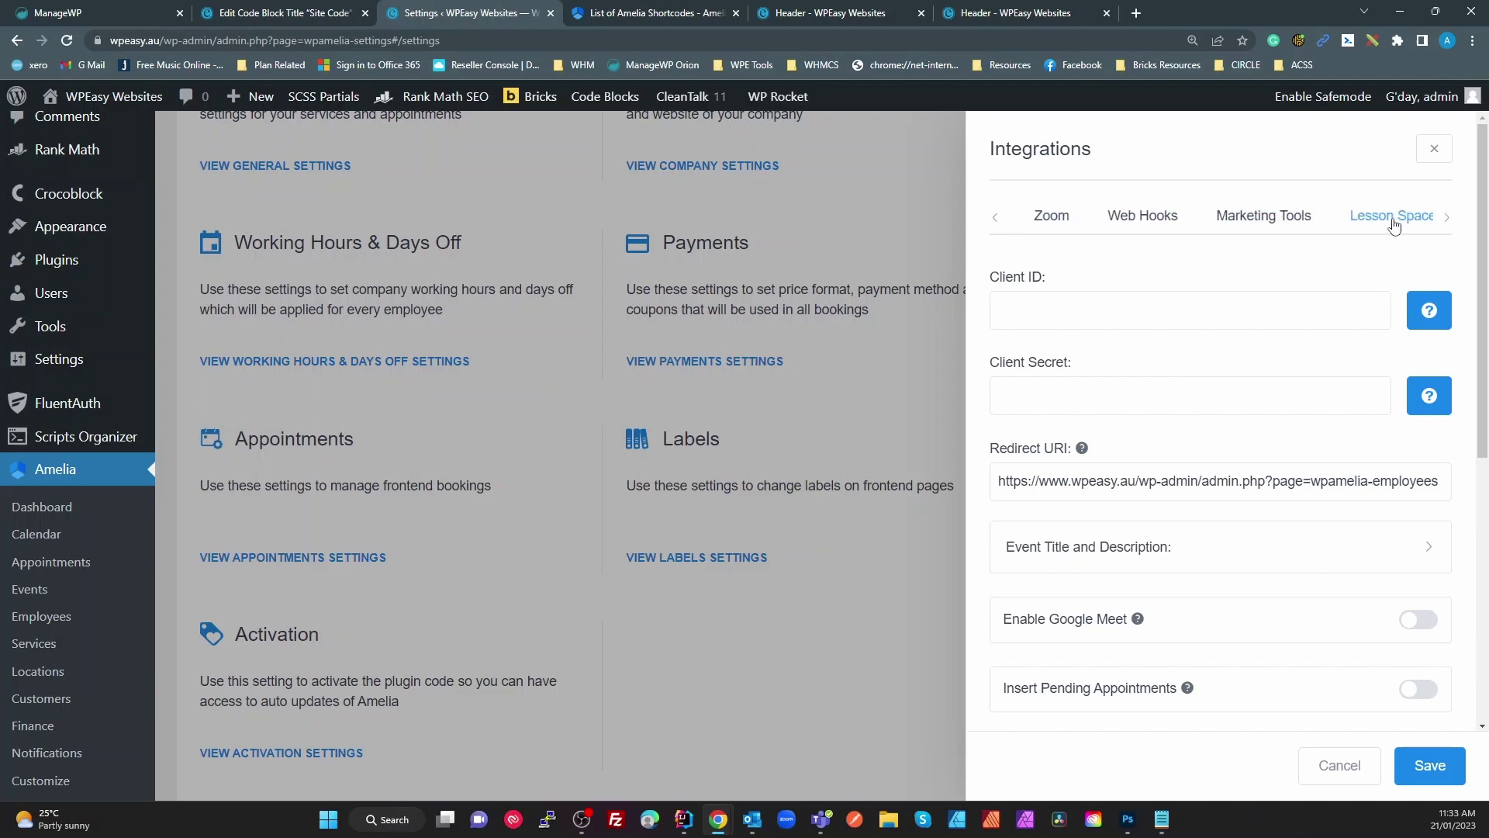
pyautogui.click(1287, 225)
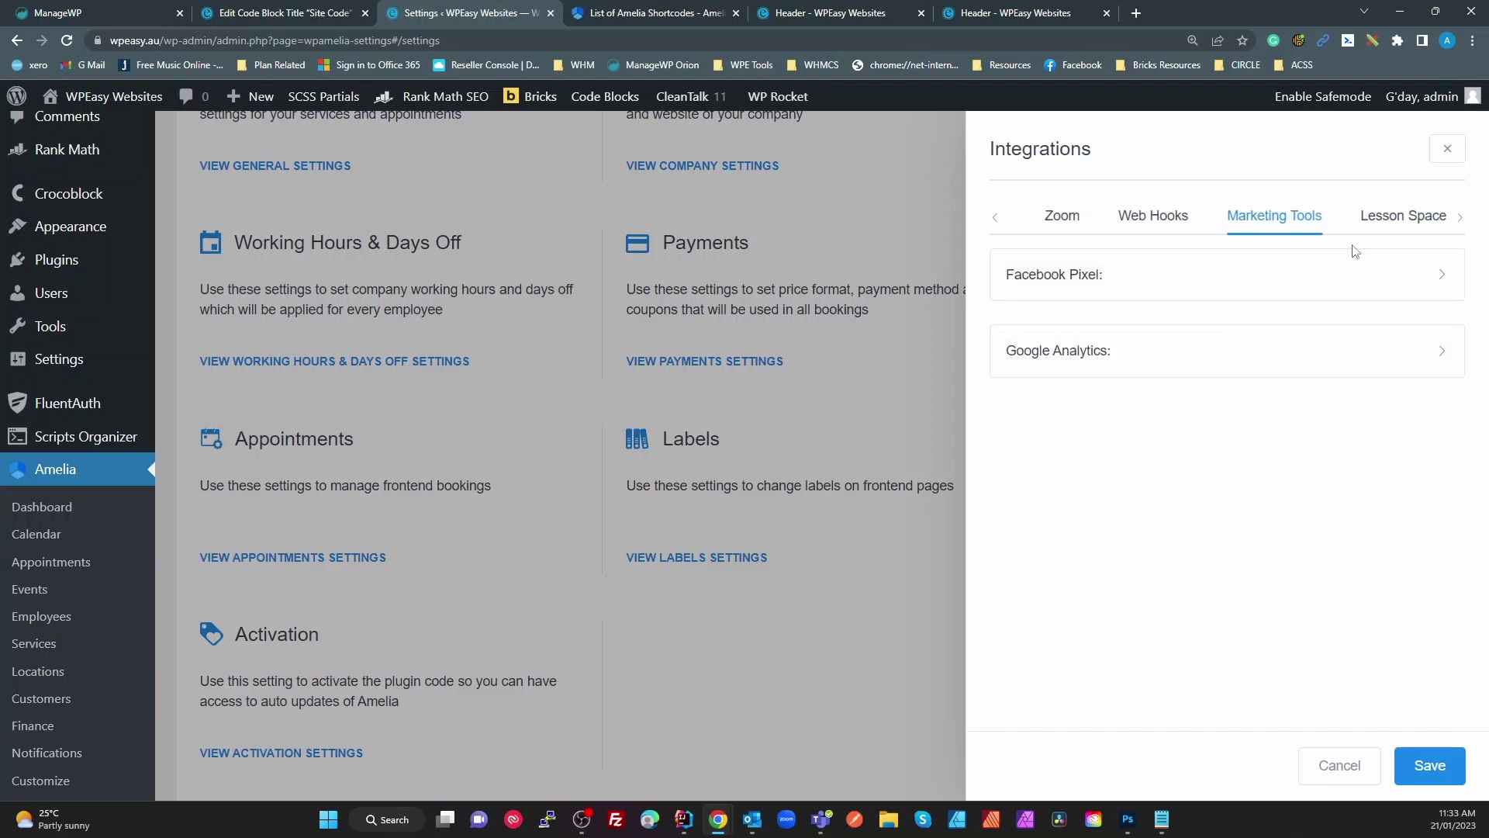
pyautogui.click(1398, 231)
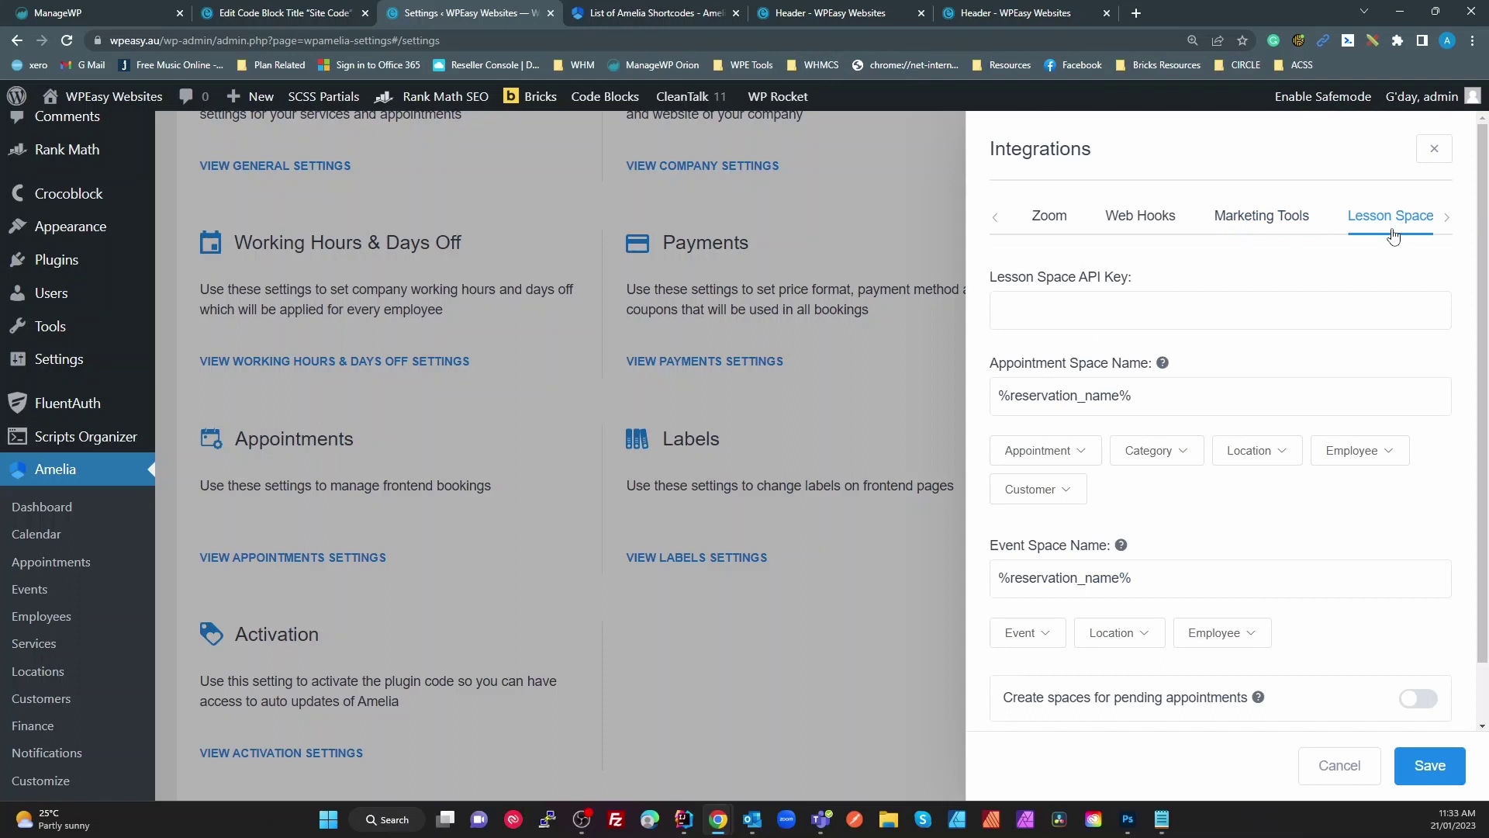
pyautogui.click(995, 225)
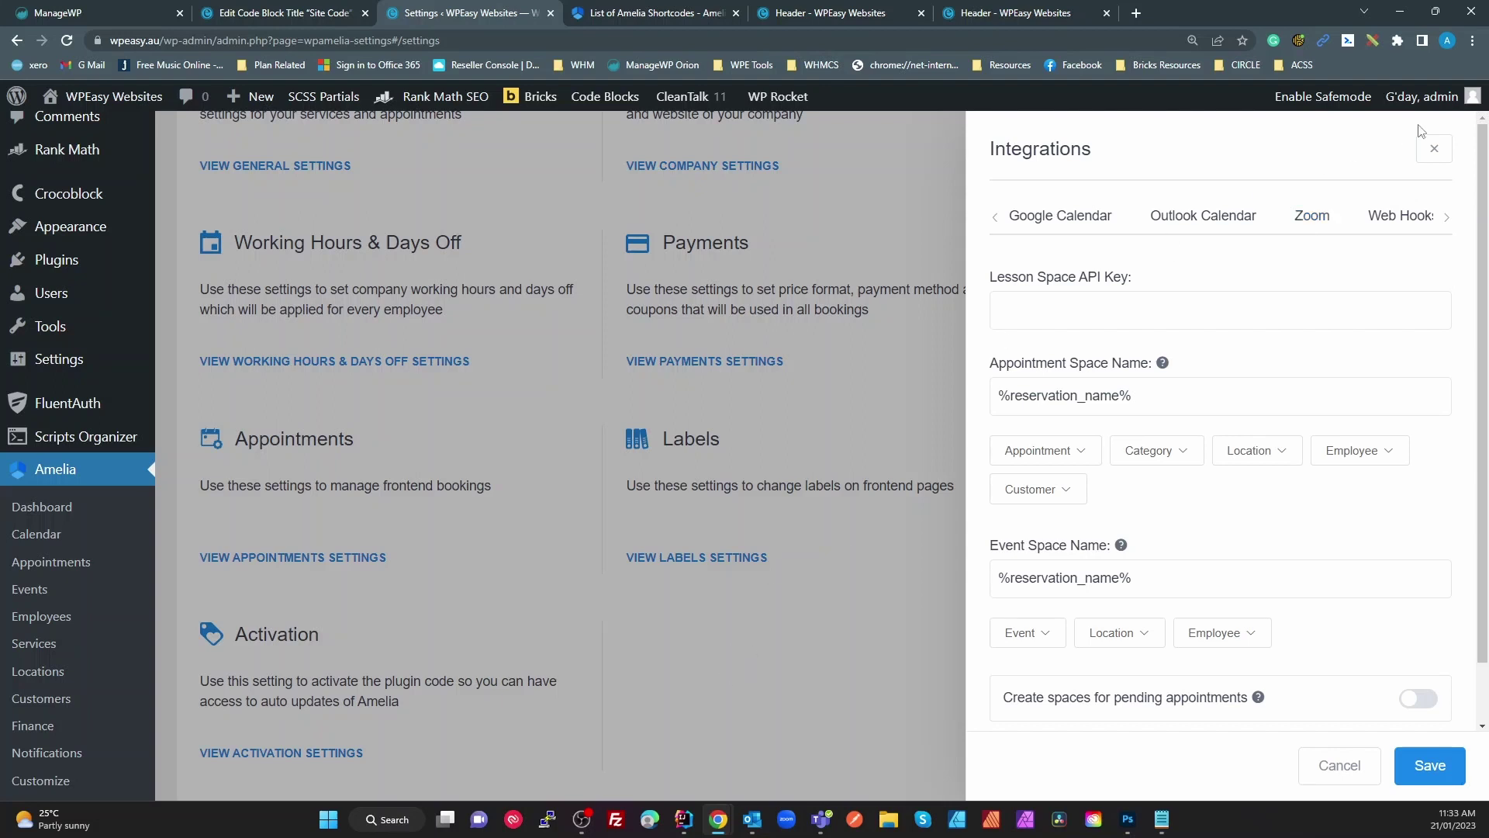
pyautogui.click(1434, 148)
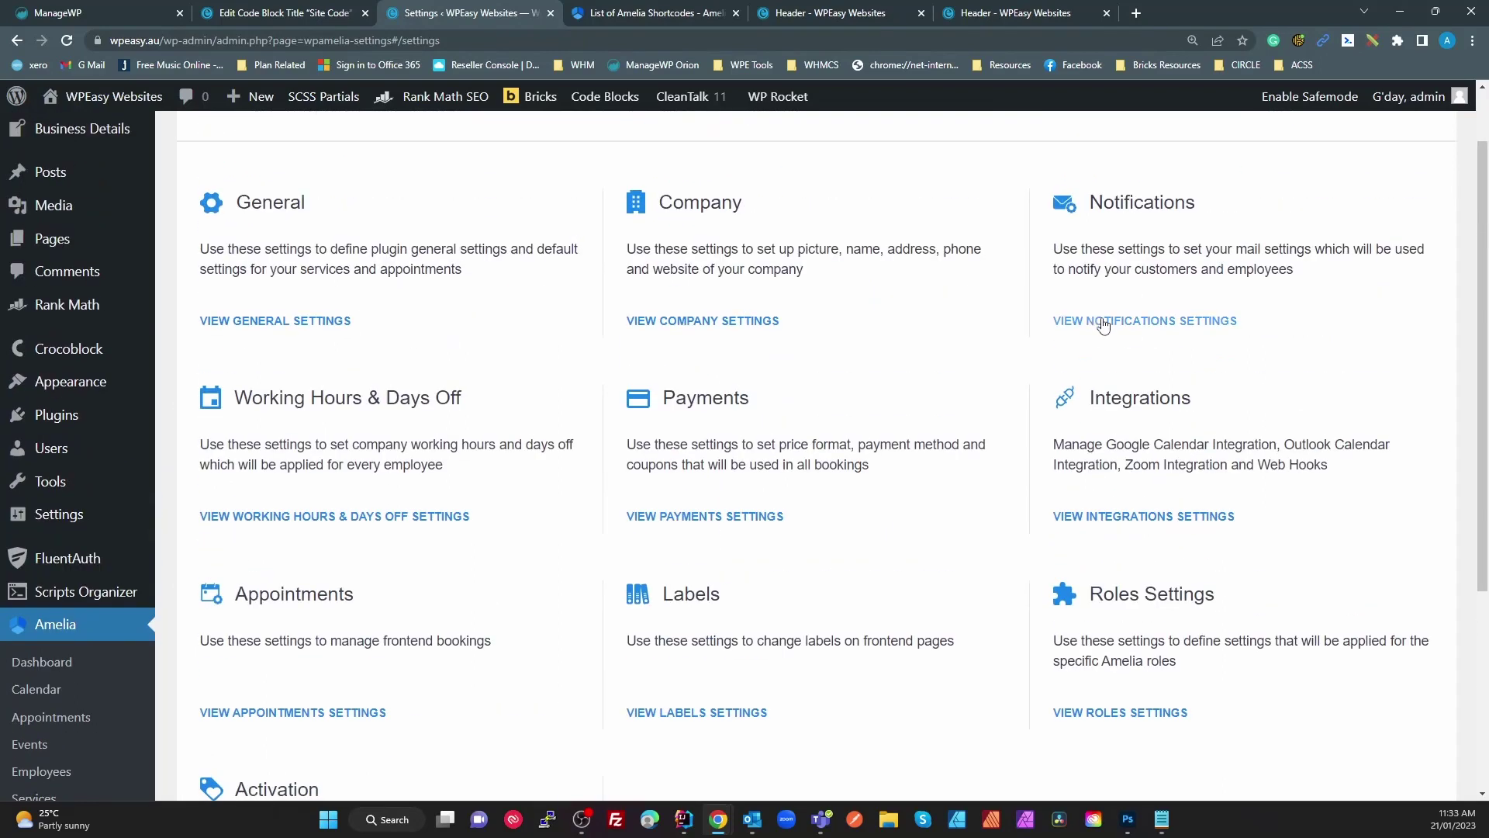
# - Open and close Notification Settings, then go to Amelia's Email Notifications page
pyautogui.click(1150, 322)
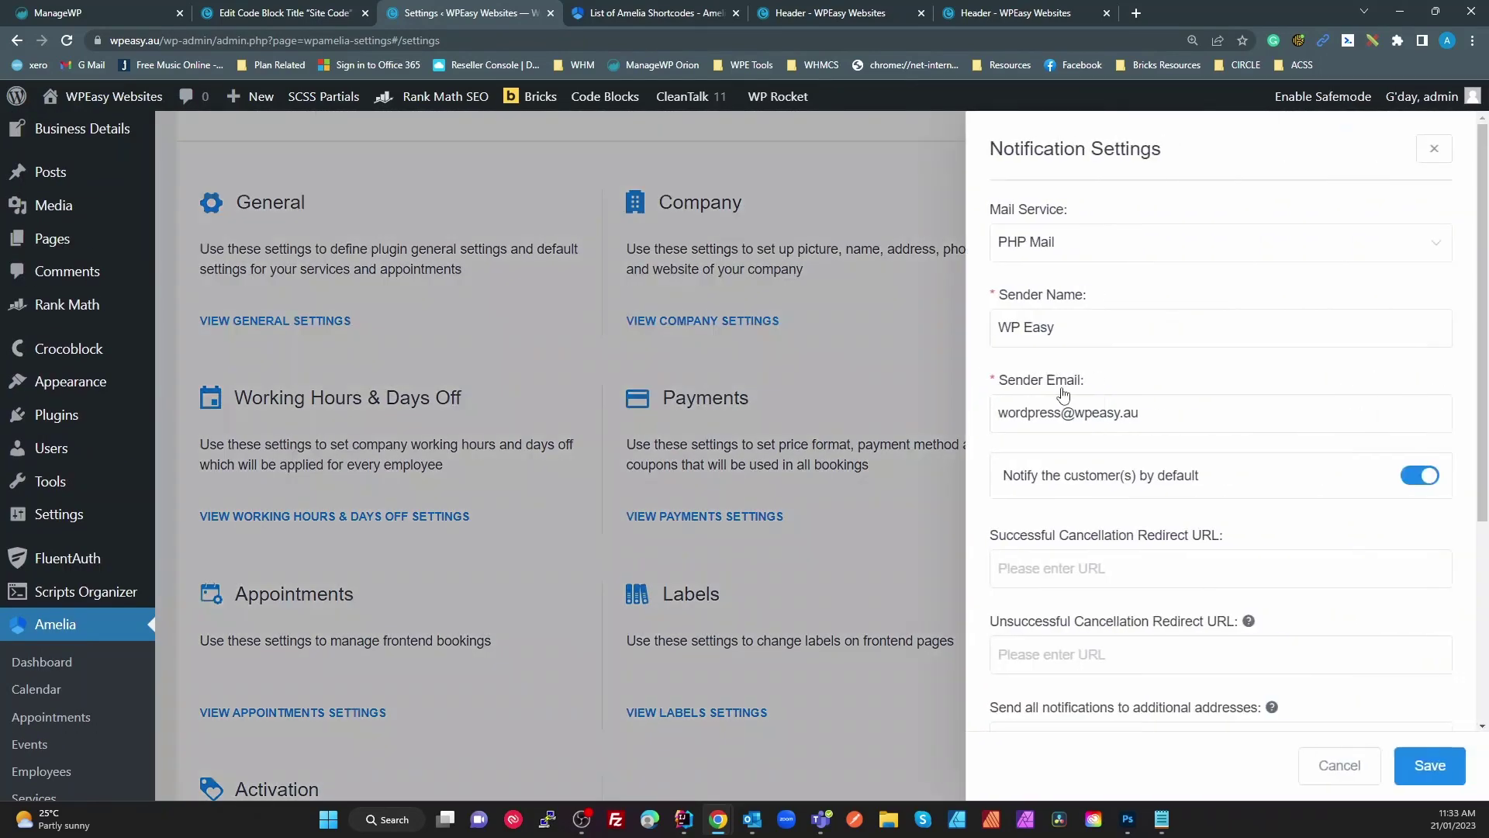
pyautogui.click(1434, 149)
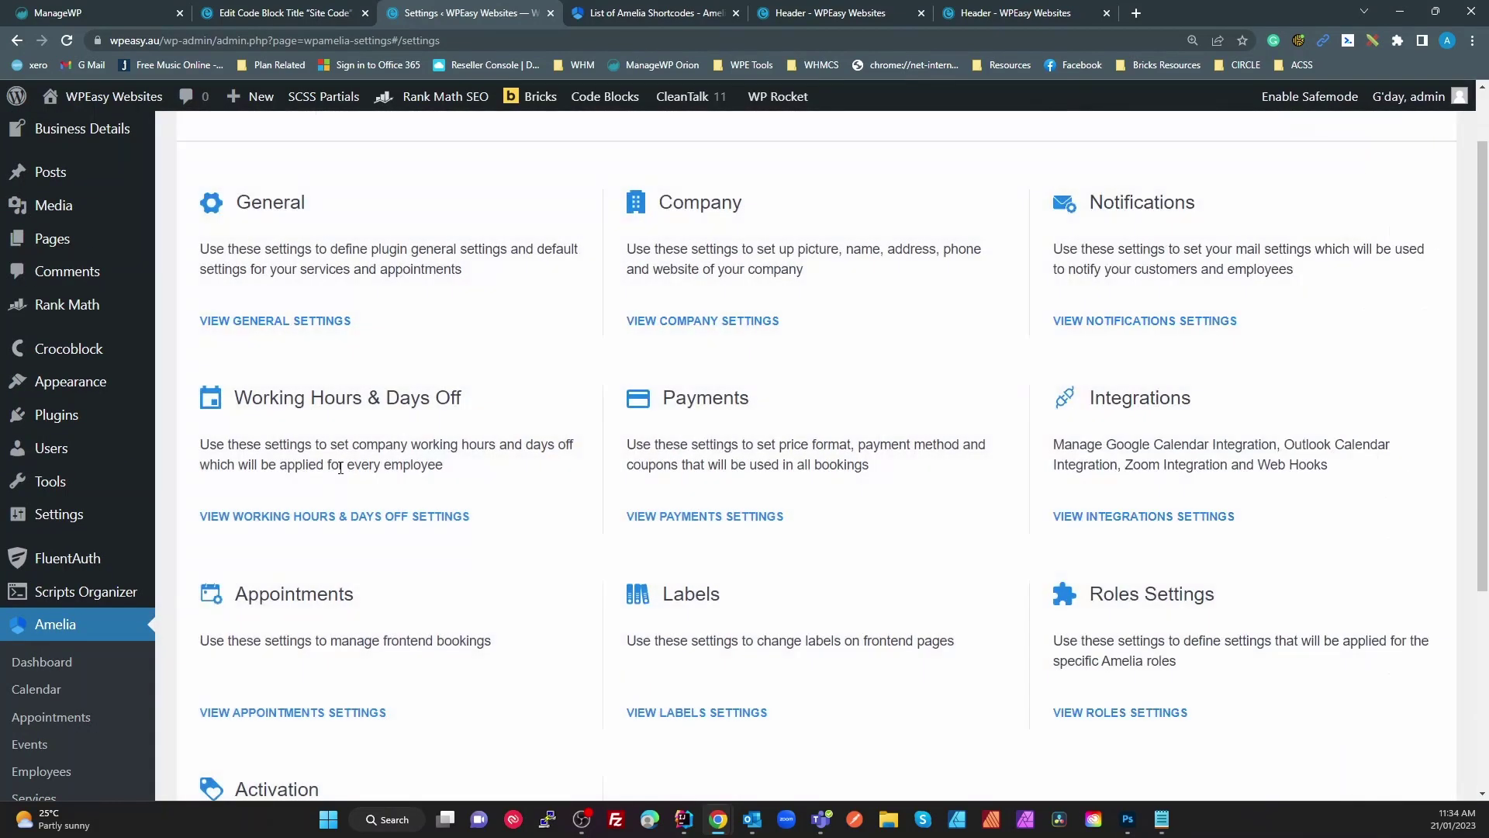
pyautogui.scroll(-4, 209, 632)
pyautogui.click(87, 603)
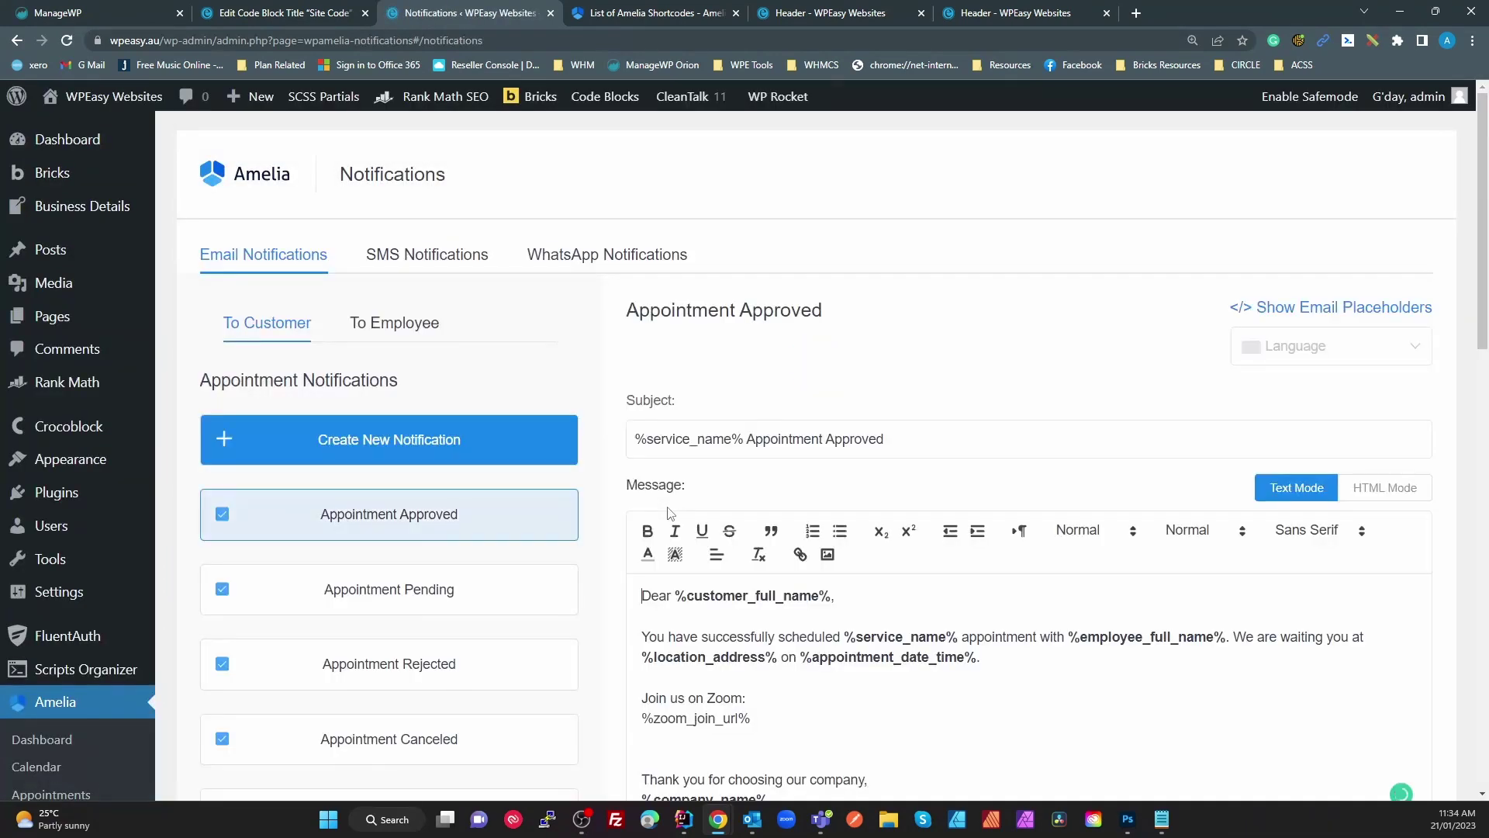
pyautogui.scroll(-2, 659, 527)
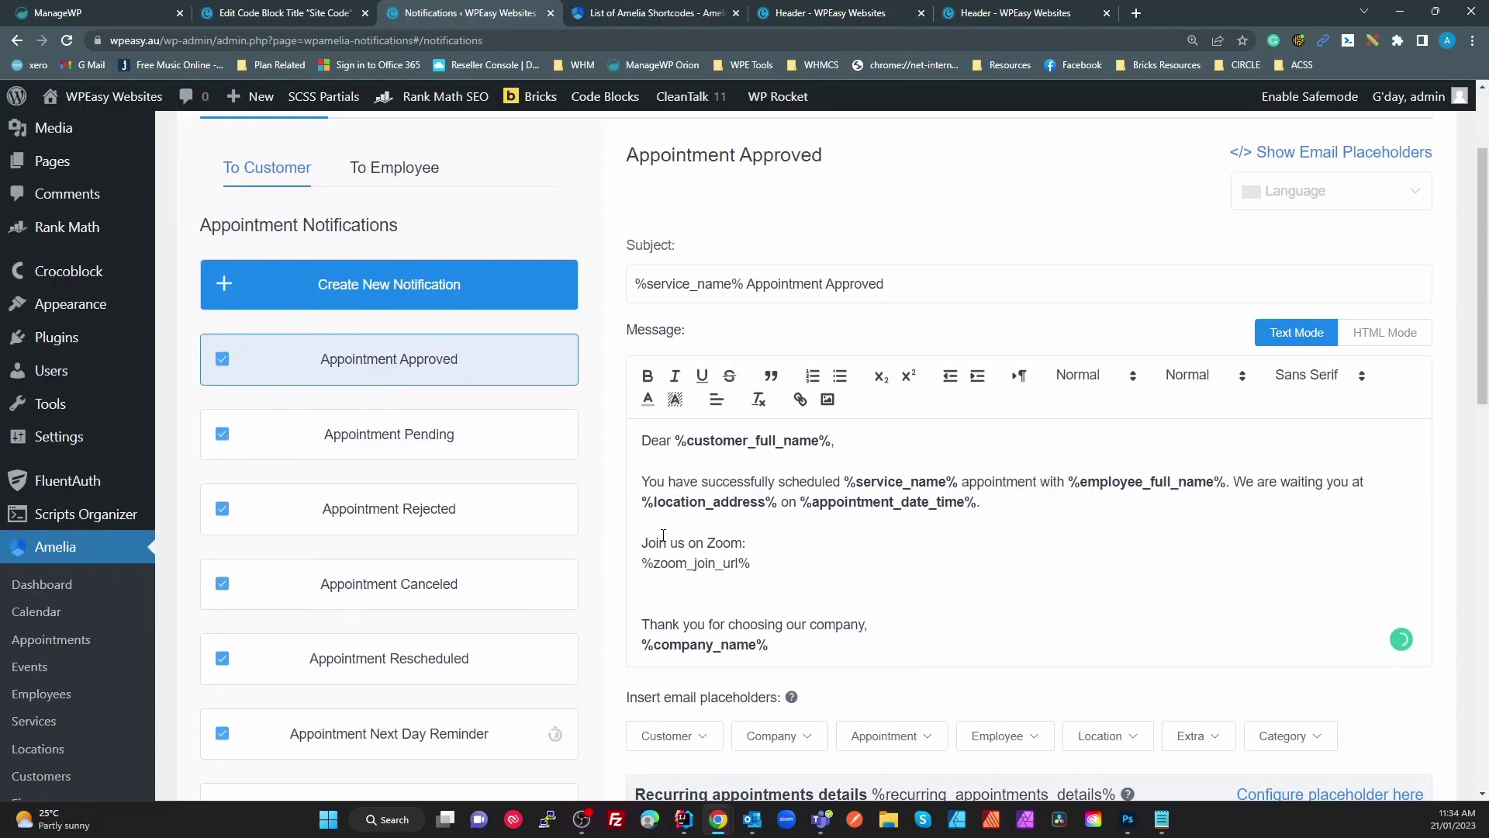
# - Select the %zoom_join_url% placeholder and view the list of available email placeholders
pyautogui.click(762, 561)
pyautogui.keyDown('shift'); pyautogui.click(641, 543); pyautogui.keyUp('shift')
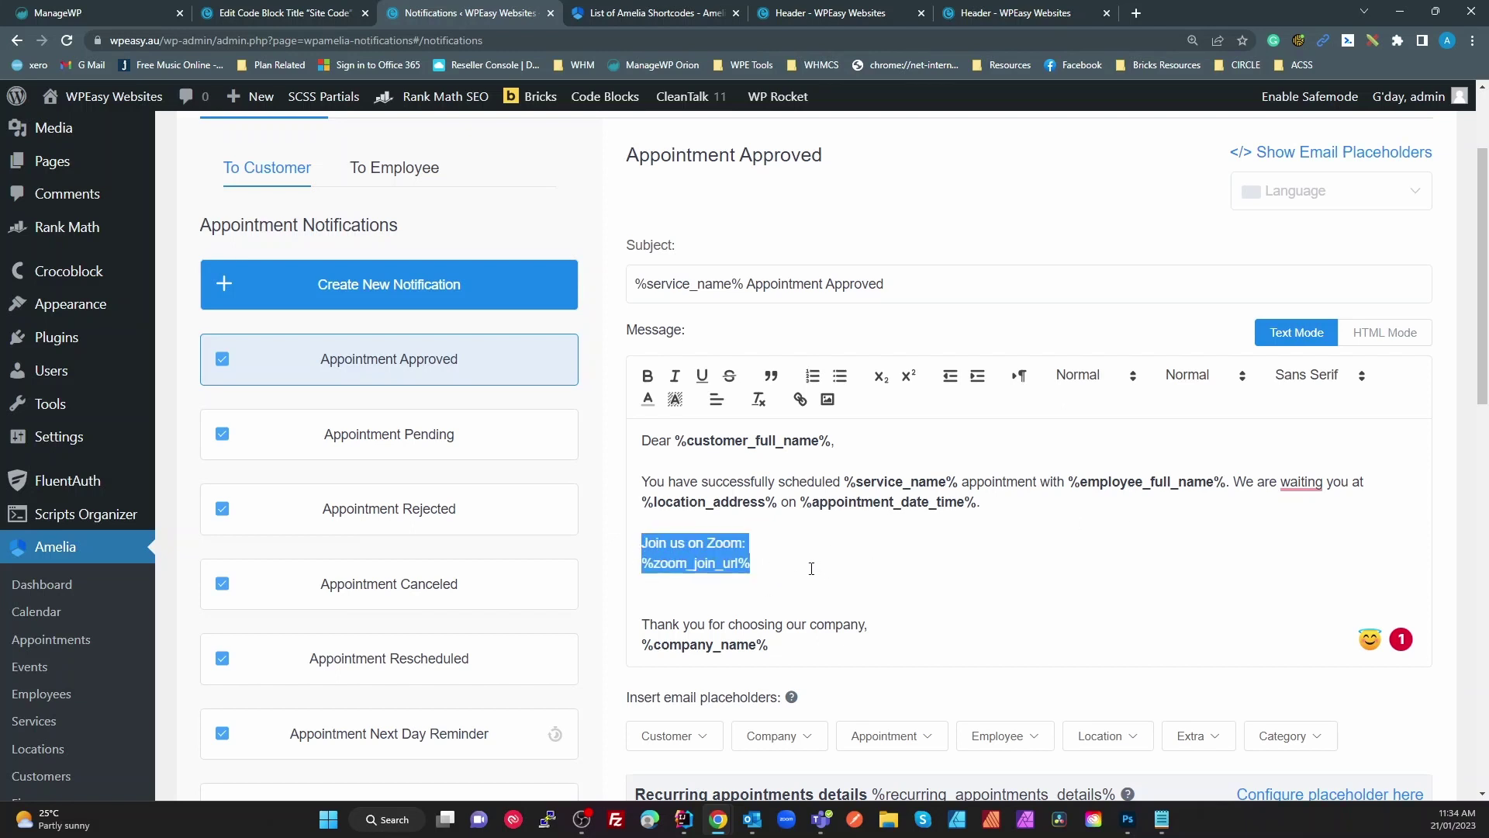
pyautogui.click(768, 569)
pyautogui.moveTo(764, 559); pyautogui.dragTo(639, 564)
pyautogui.click(1330, 155)
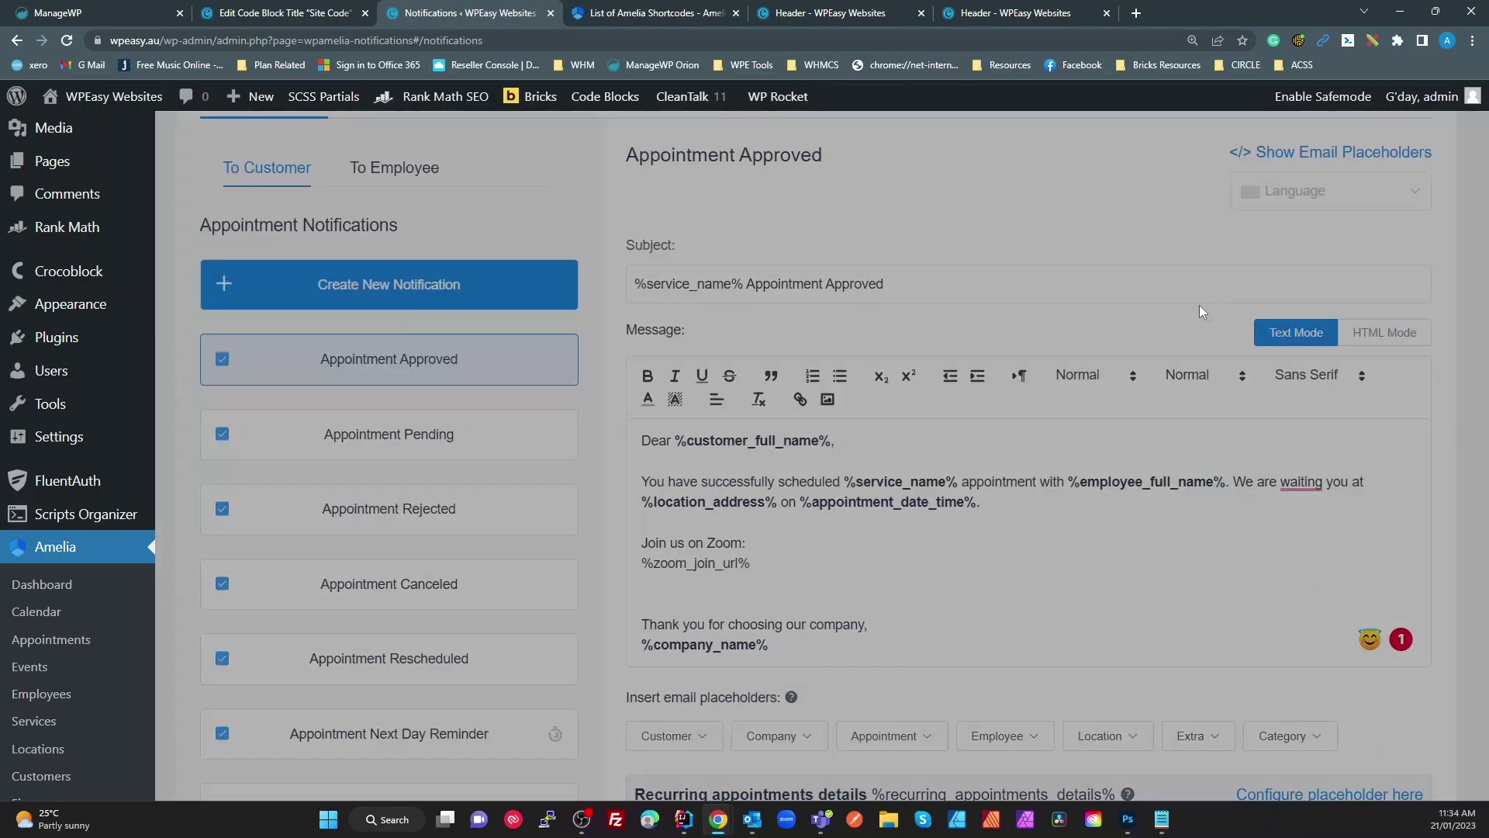
pyautogui.scroll(-1, 1216, 512)
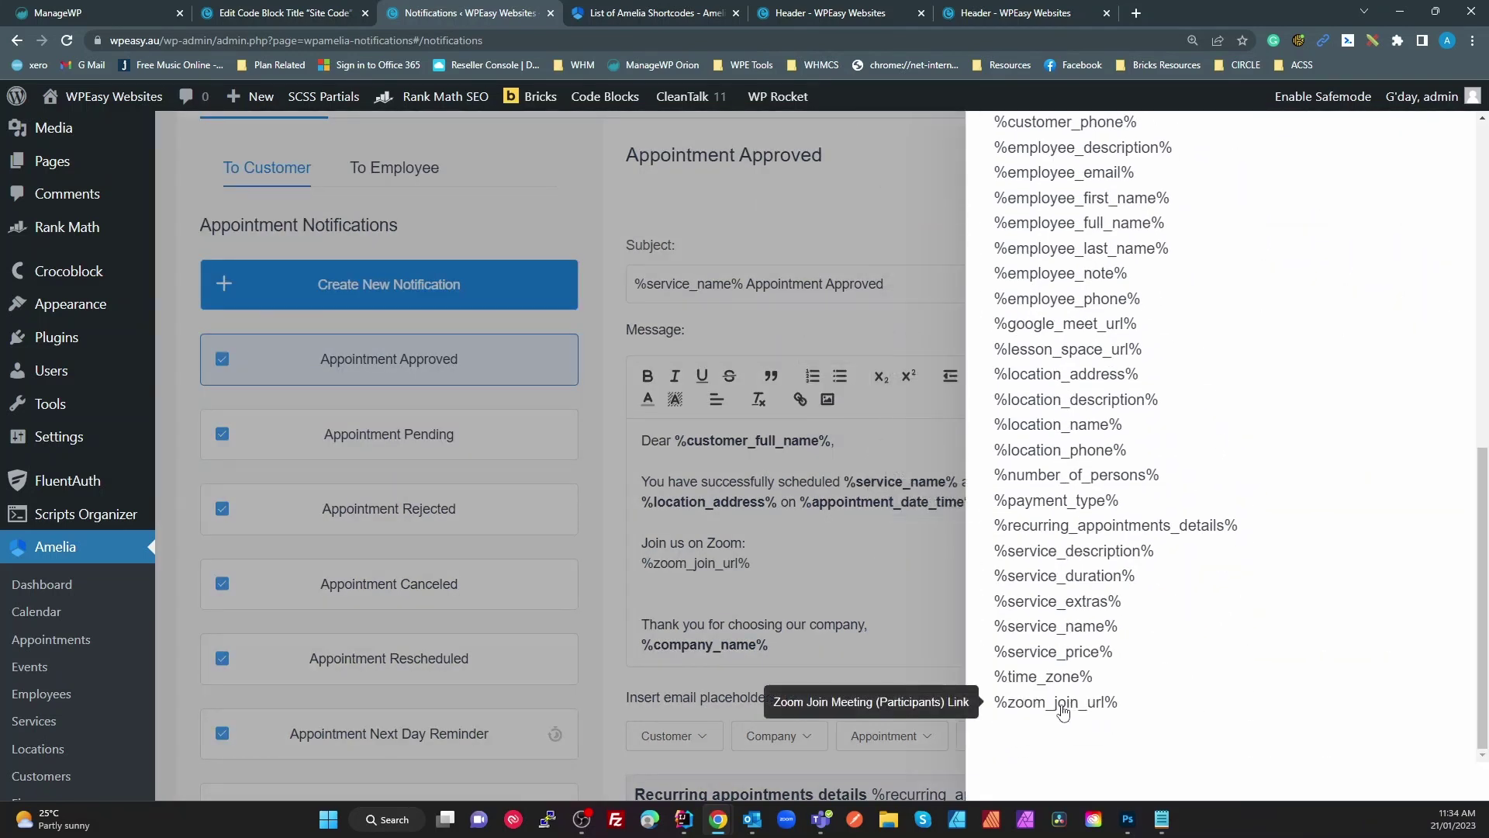
pyautogui.click(807, 548)
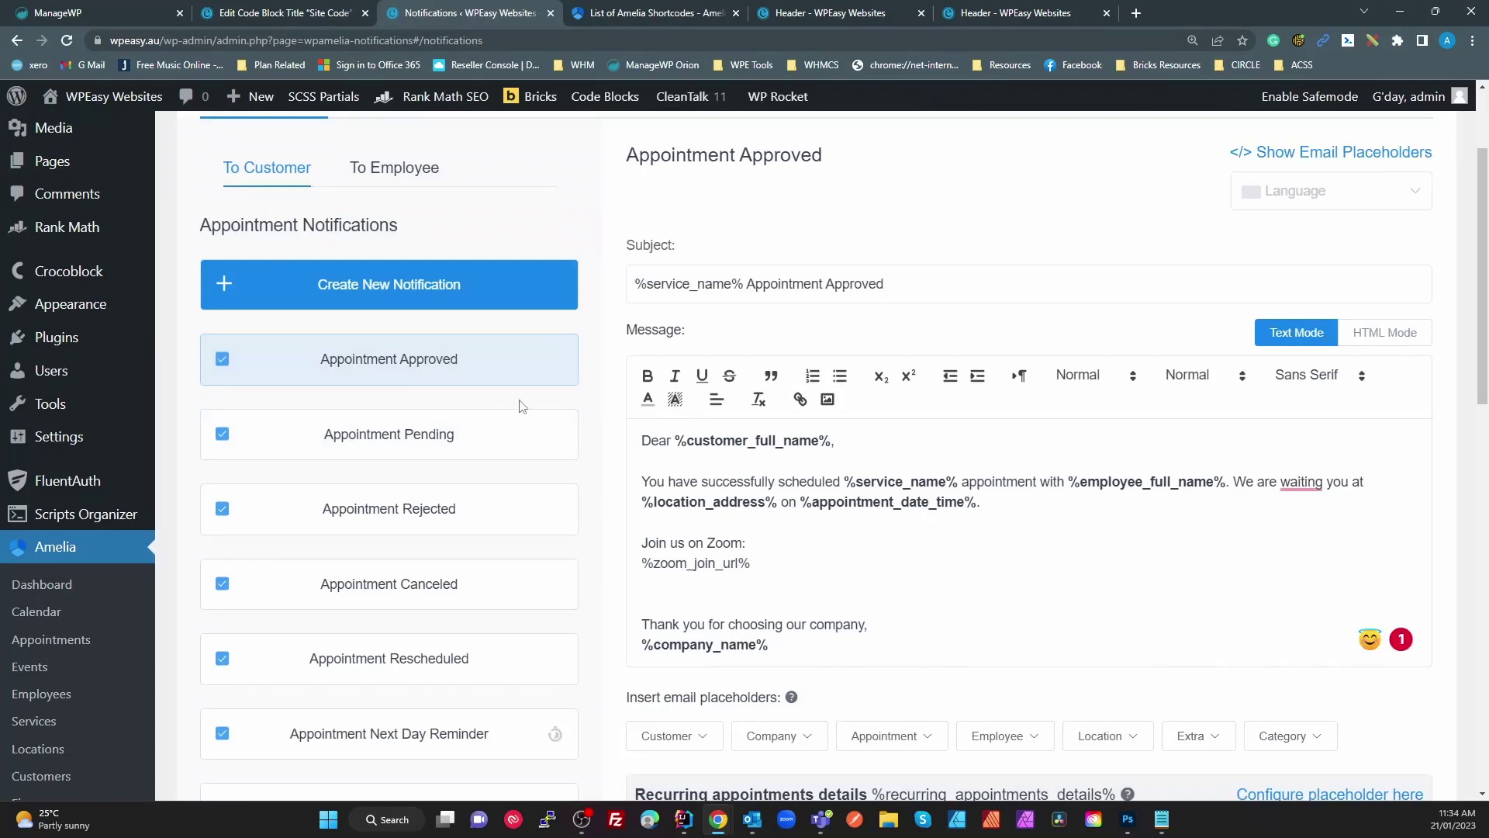
# - Highlight the Join us on Zoom lines in the customer Appointment Approved message
pyautogui.moveTo(772, 564); pyautogui.dragTo(632, 538)
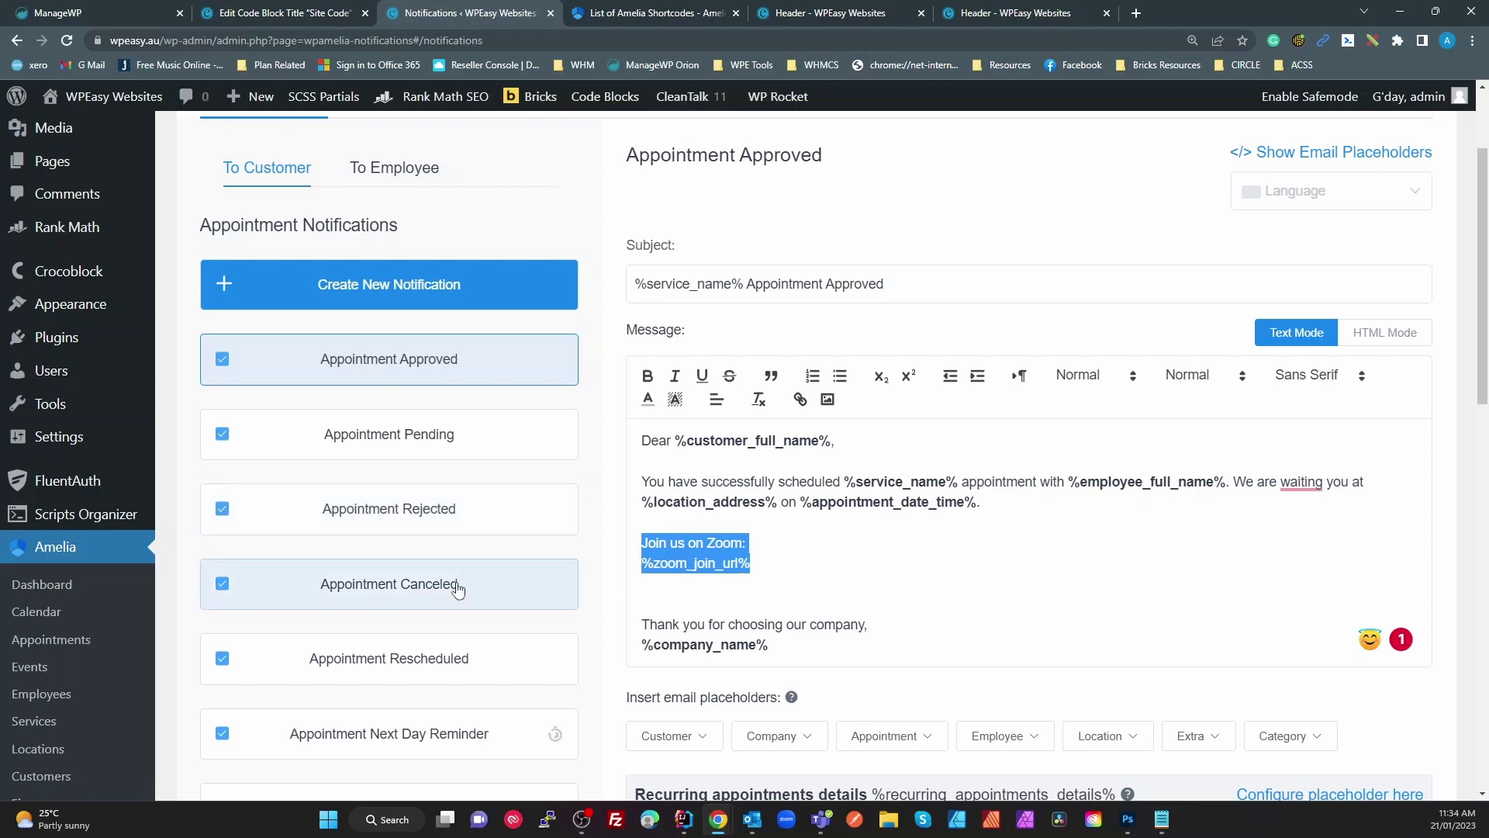
pyautogui.scroll(-1, 479, 604)
pyautogui.scroll(-2, 479, 604)
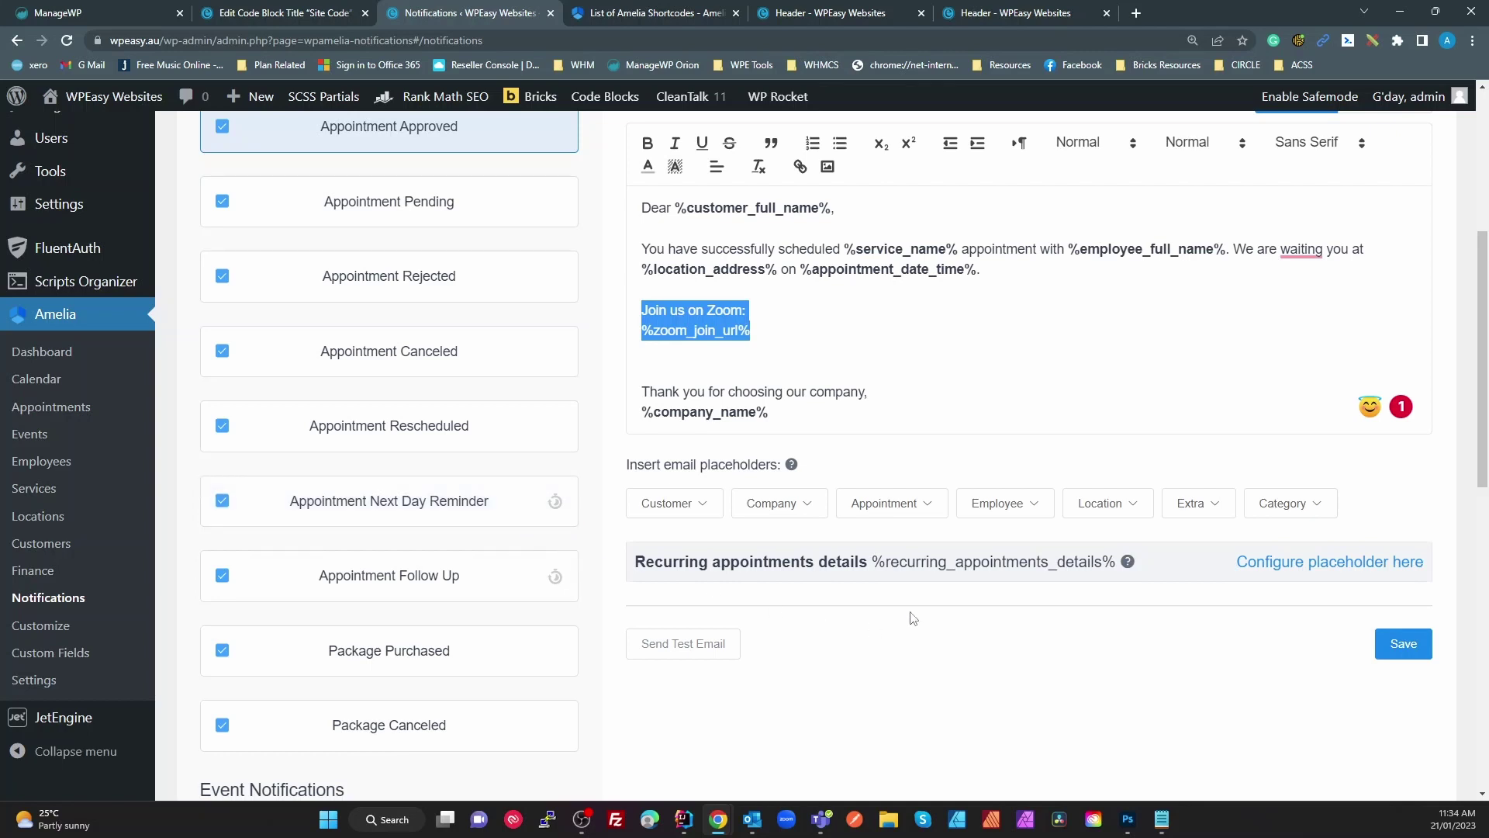
pyautogui.scroll(-5, 907, 616)
pyautogui.scroll(10, 892, 602)
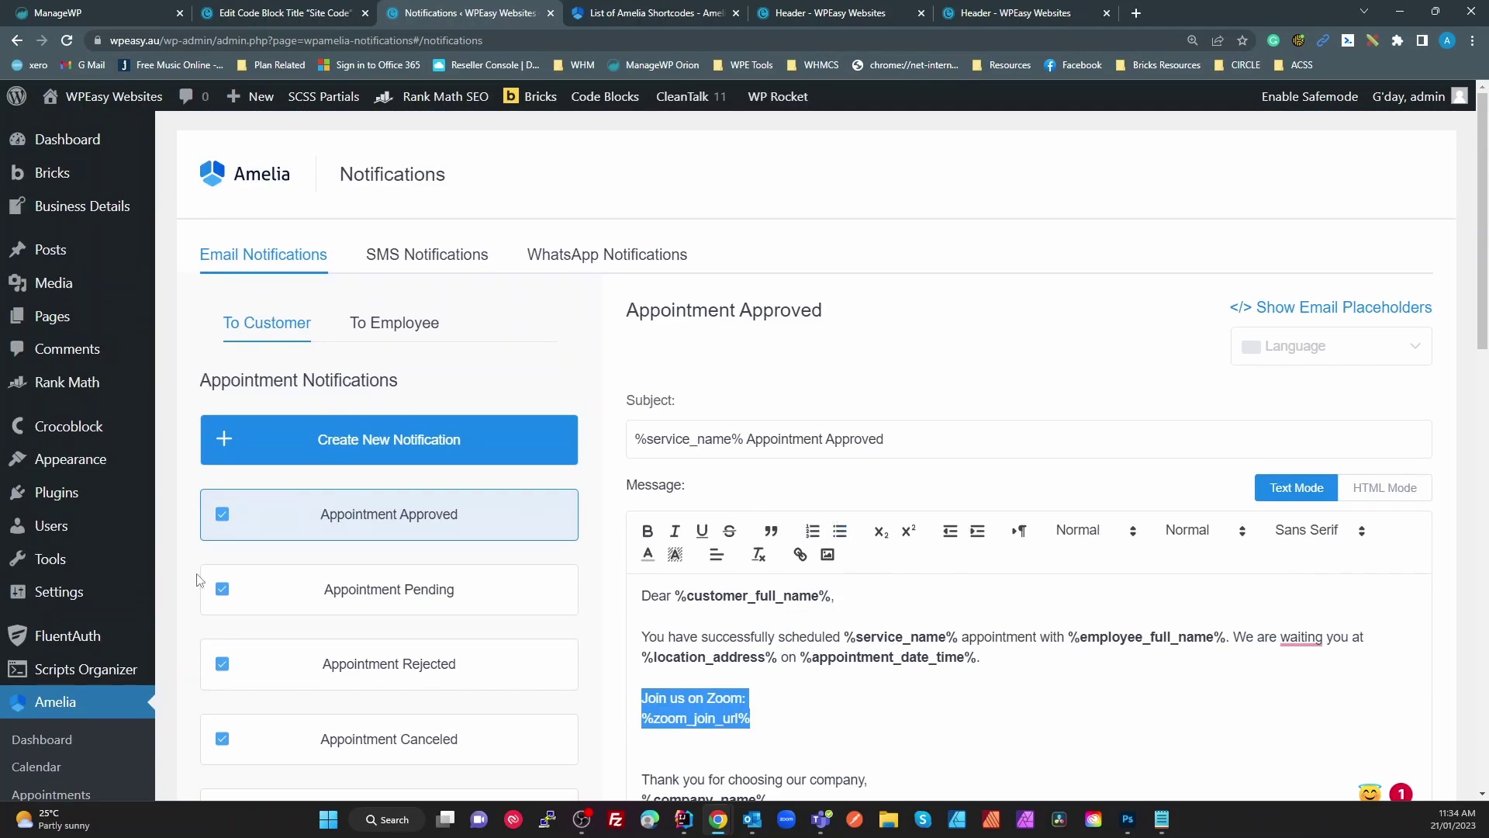
pyautogui.scroll(-3, 70, 702)
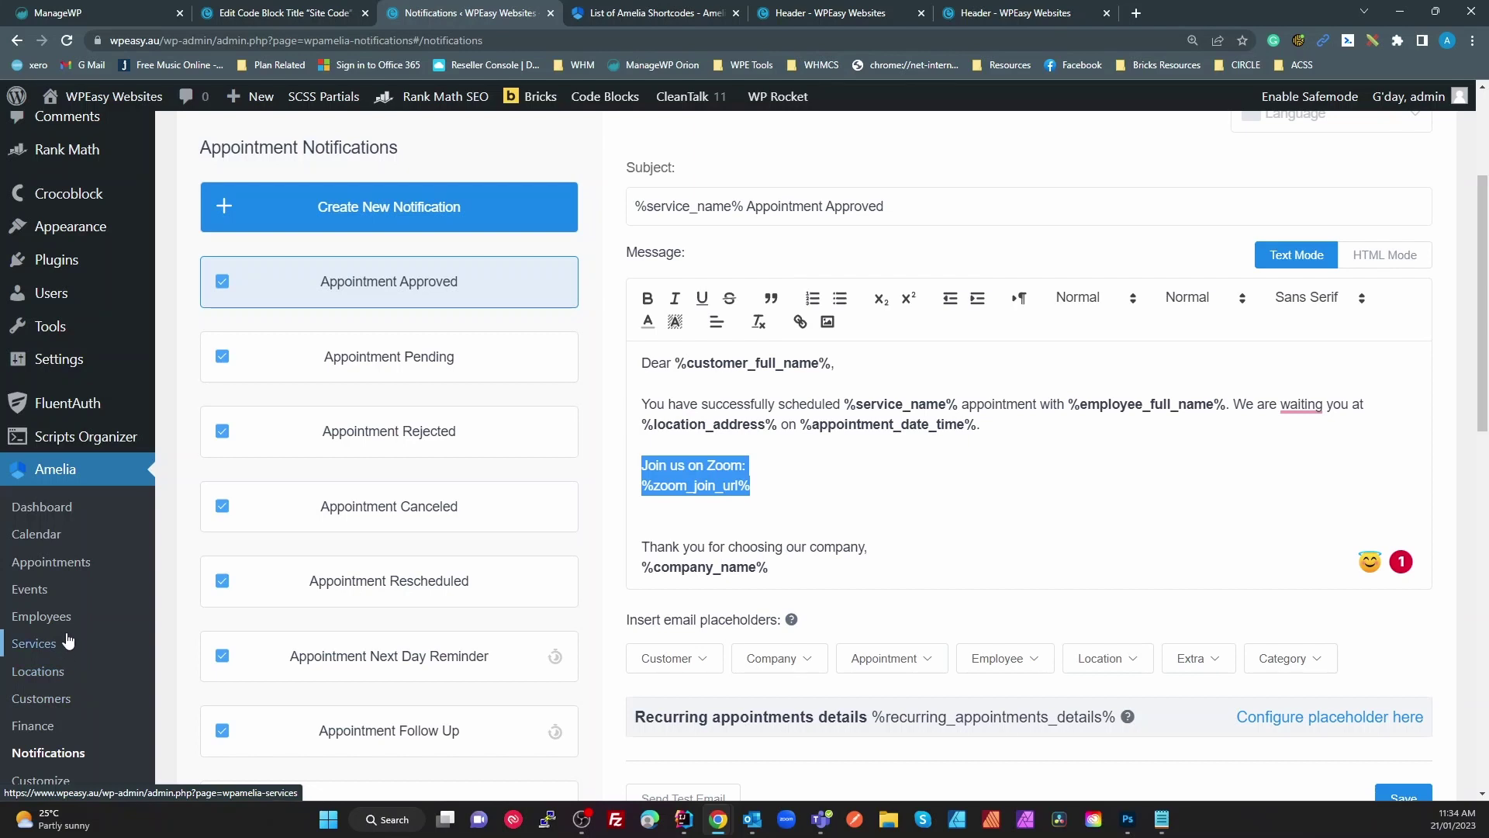
pyautogui.scroll(3, 66, 636)
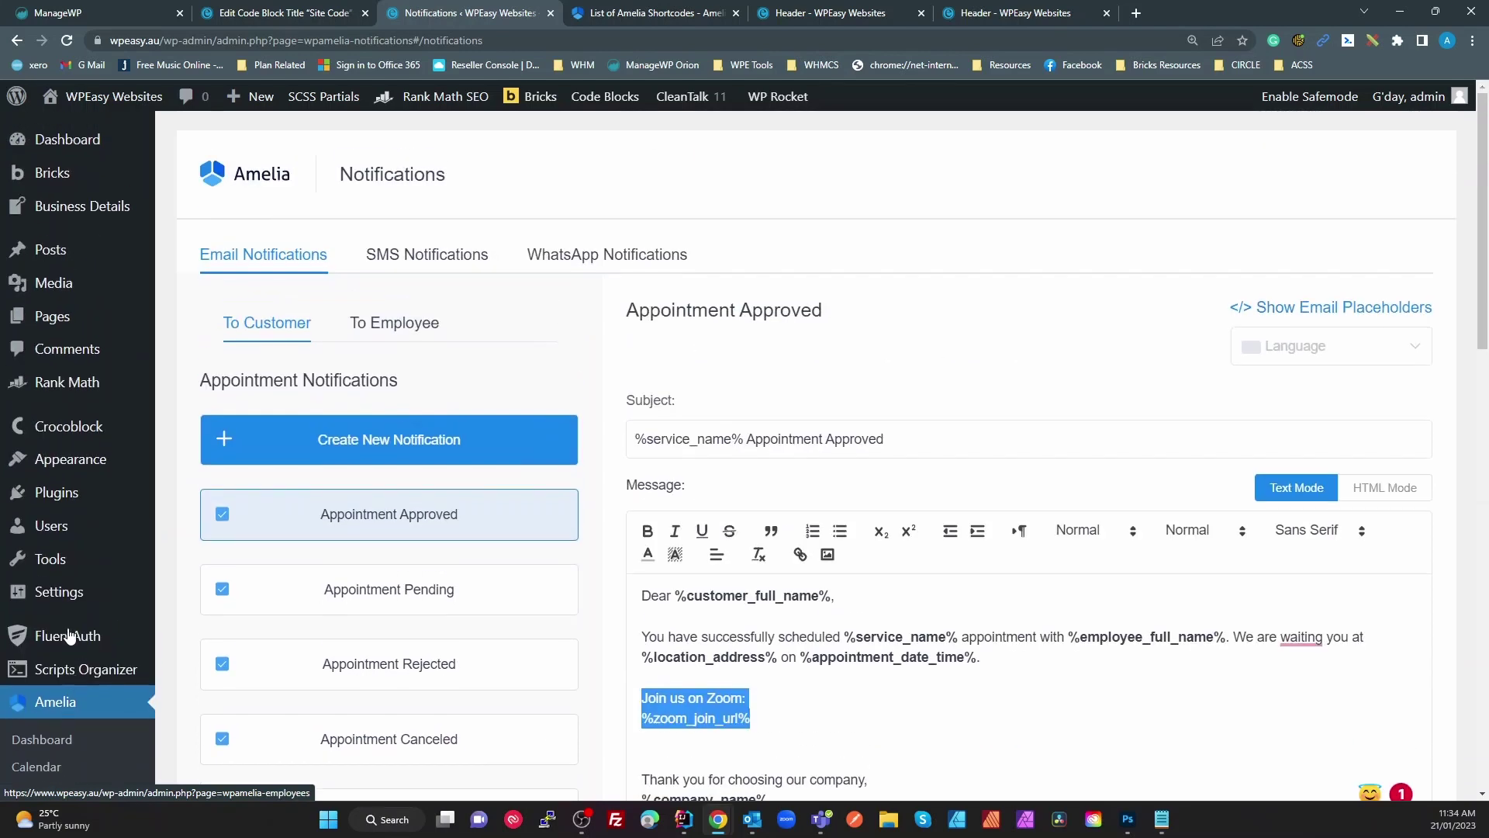
pyautogui.moveTo(93, 502)
pyautogui.scroll(-4, 89, 497)
pyautogui.scroll(-3, 77, 483)
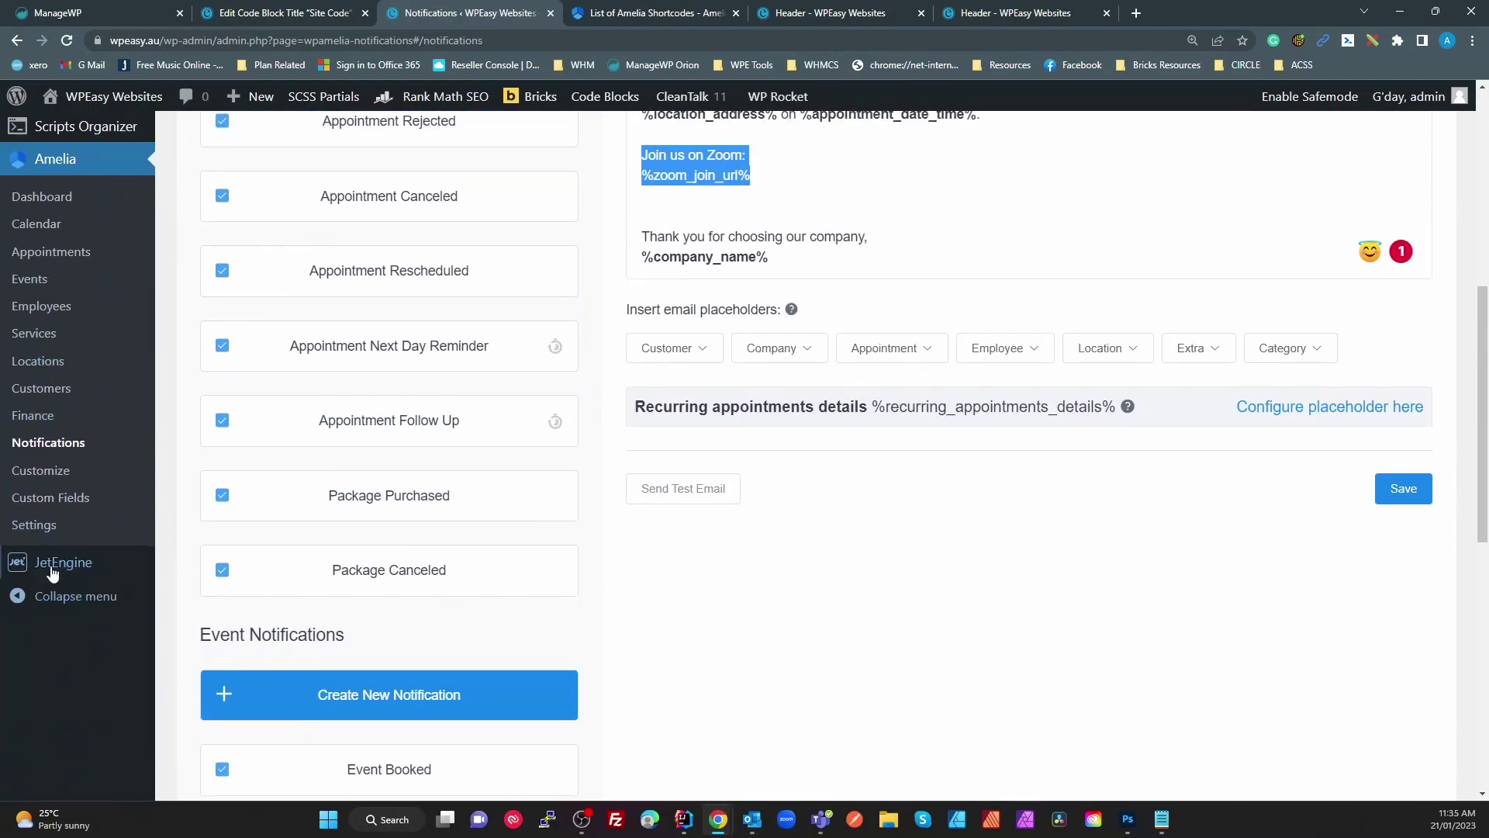
# - Return to Amelia Settings and open the Need Help? General Settings documentation
pyautogui.click(37, 527)
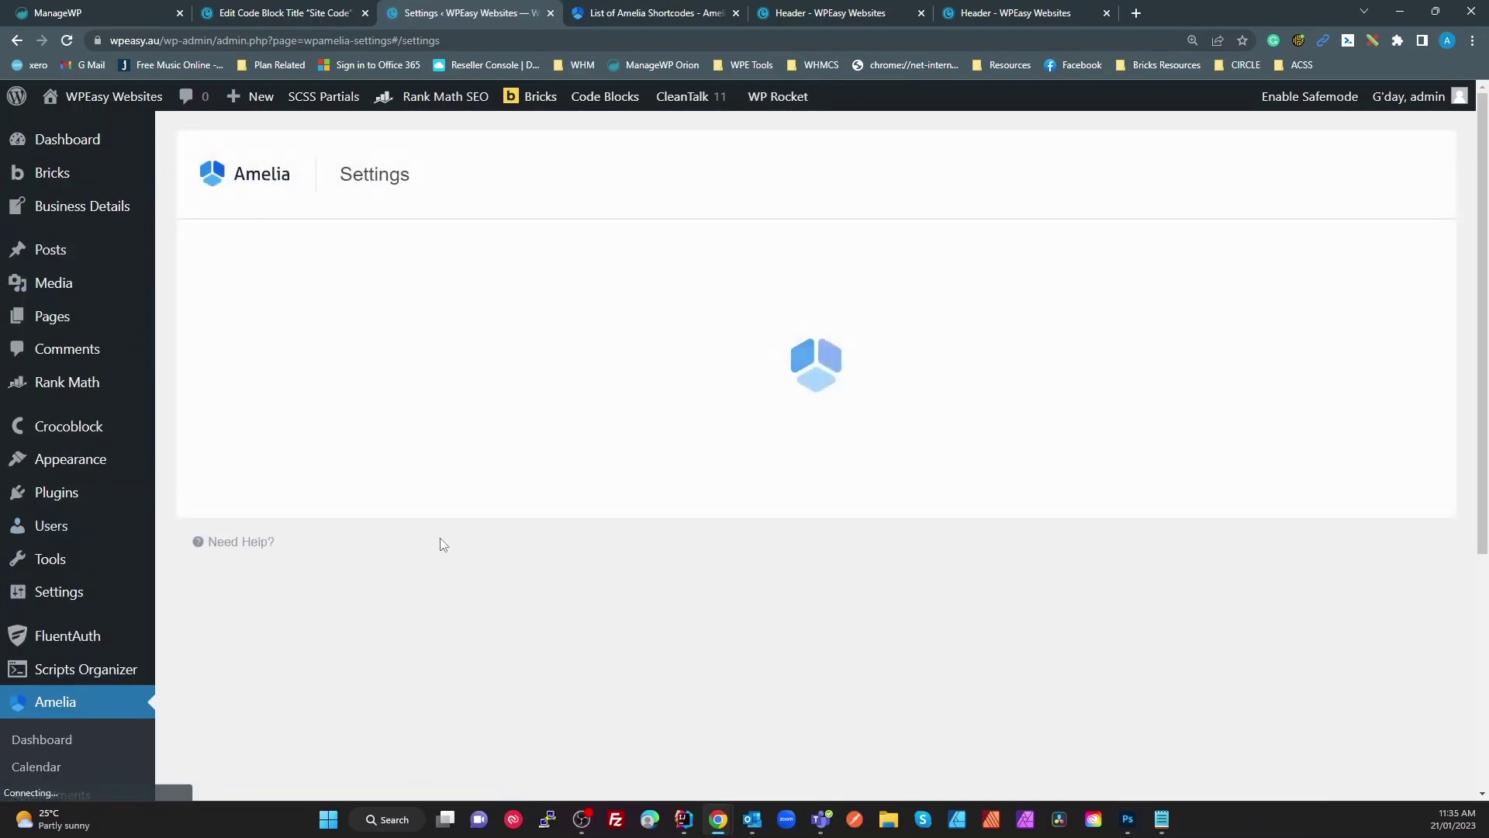
pyautogui.scroll(-5, 402, 591)
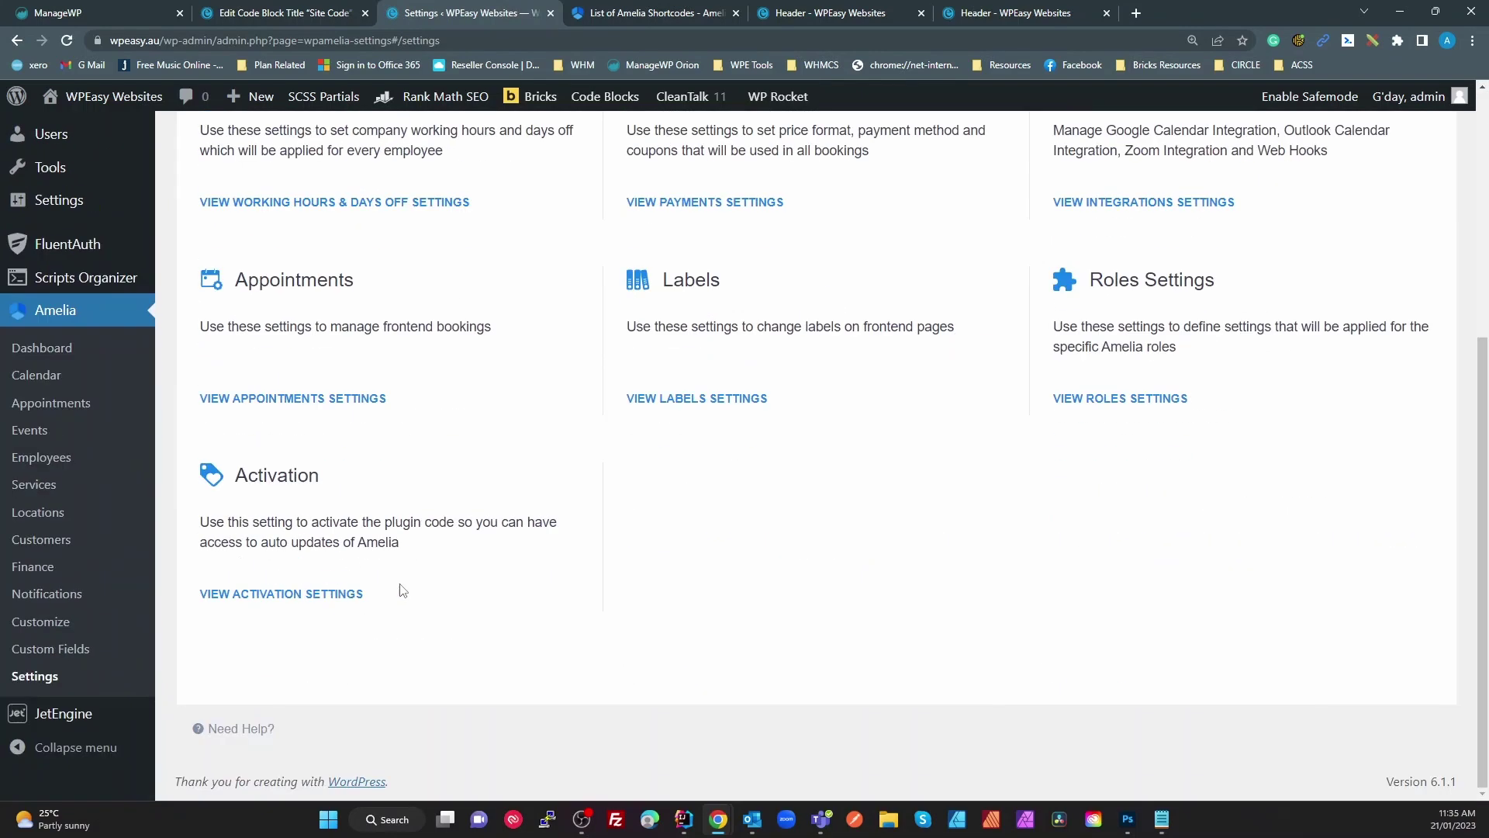
pyautogui.click(237, 729)
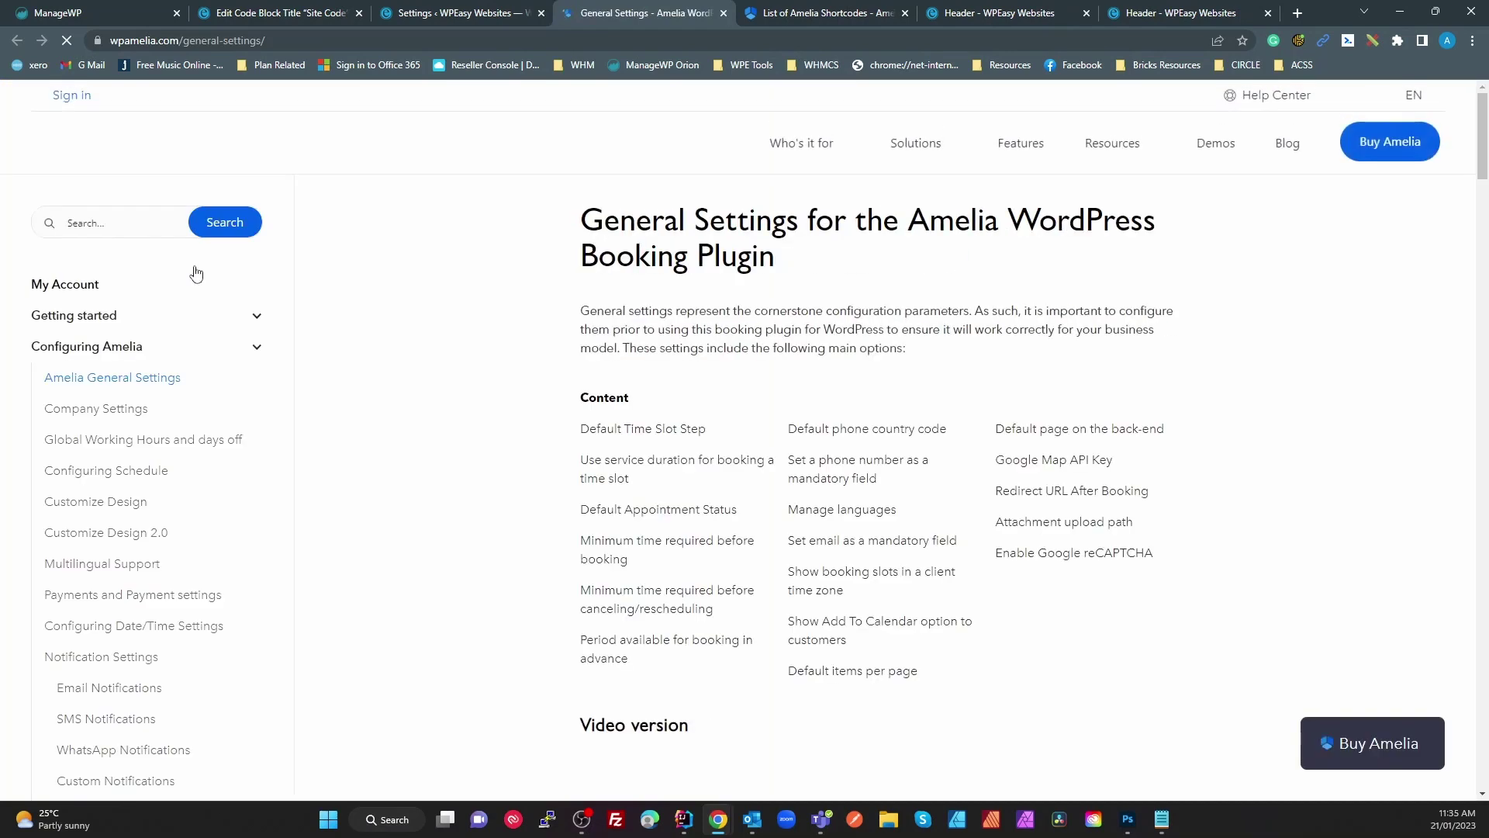
# - Search the docs for 'shortc', open List of Amelia Shortcodes, and highlight [ameliastepbooking employee=1]
pyautogui.click(117, 224)
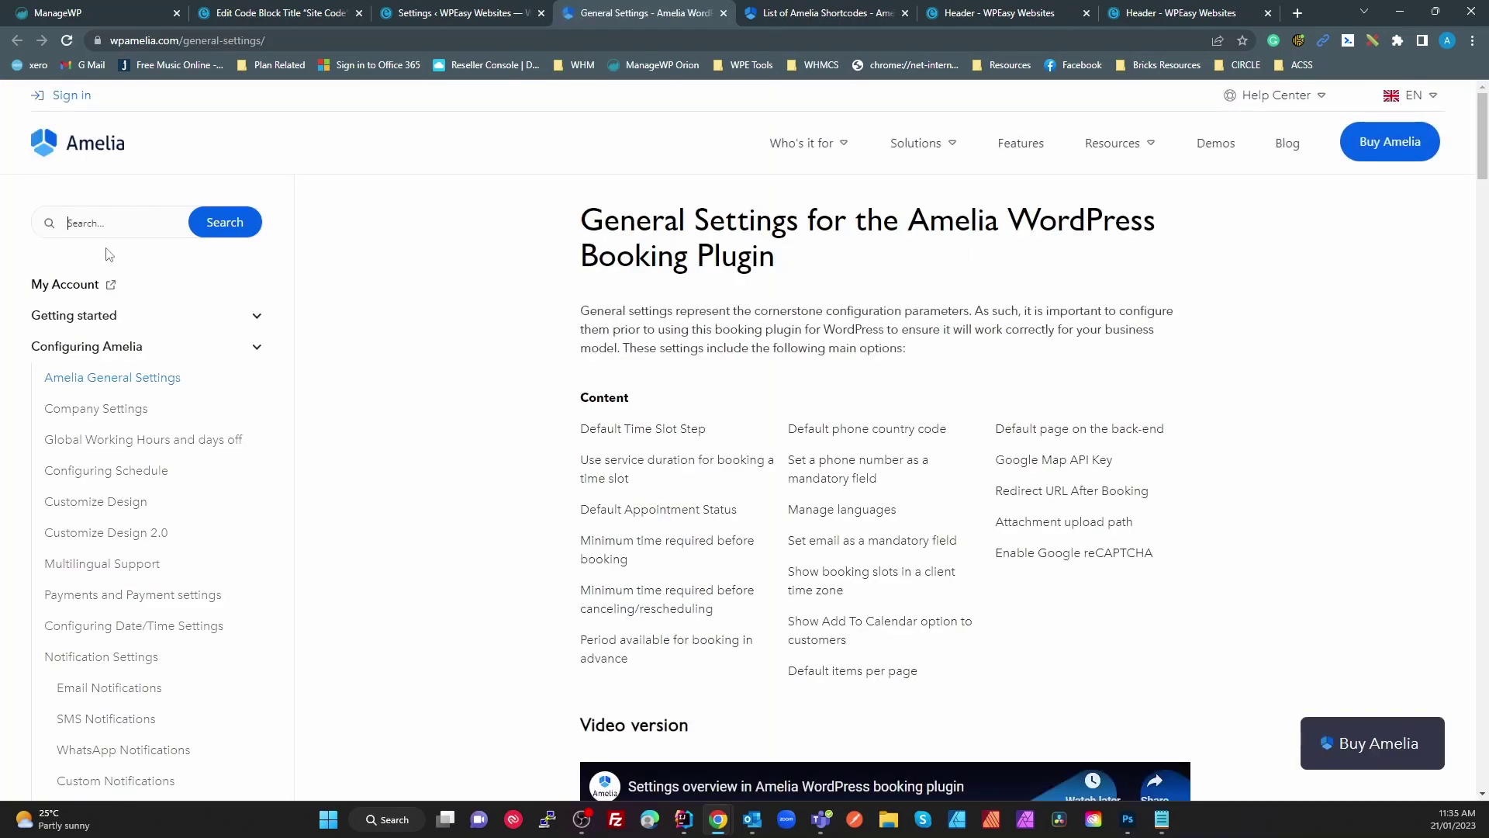
pyautogui.write('shortc')
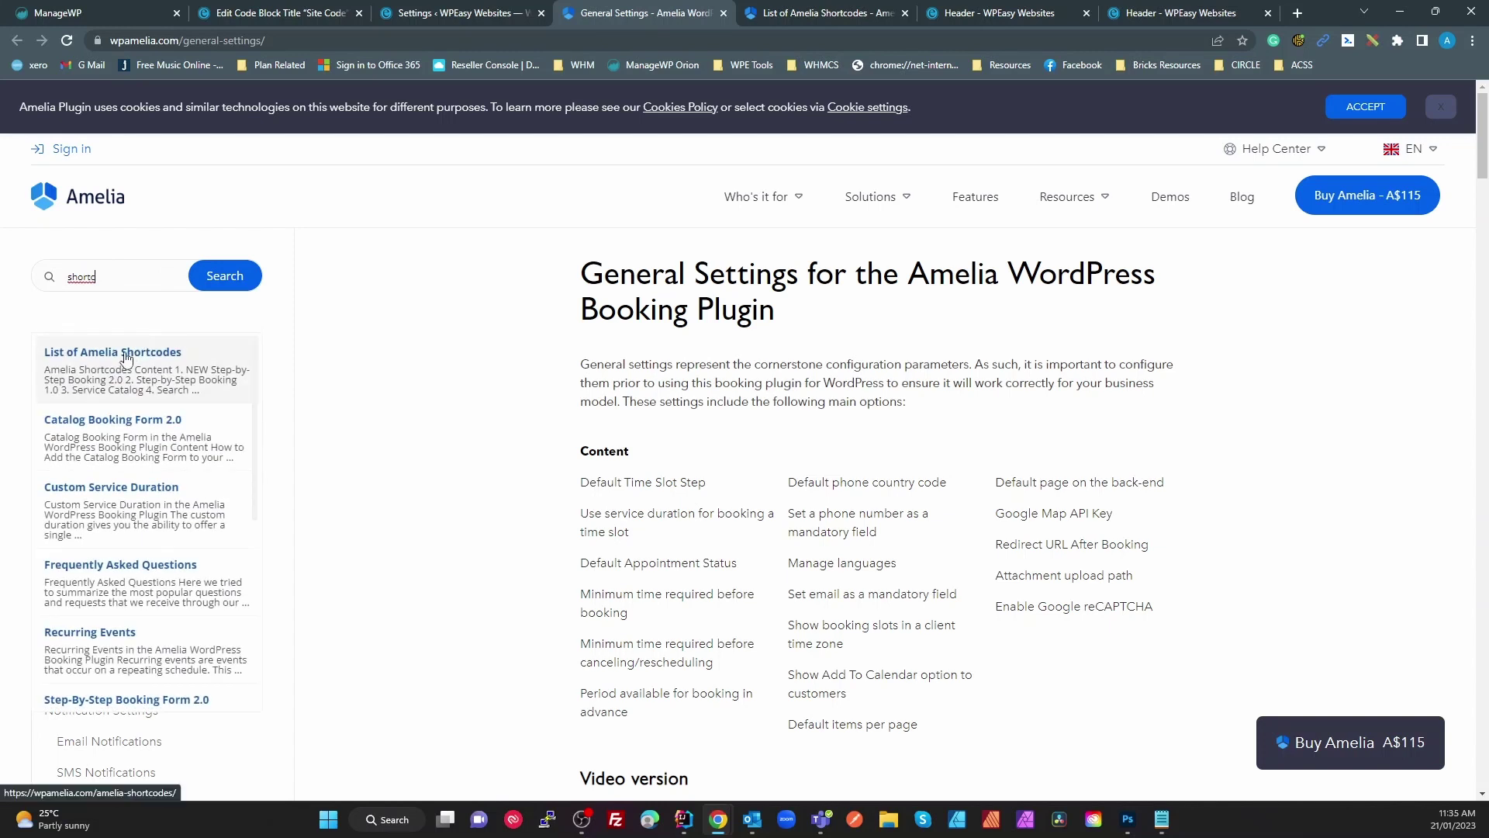
pyautogui.click(120, 359)
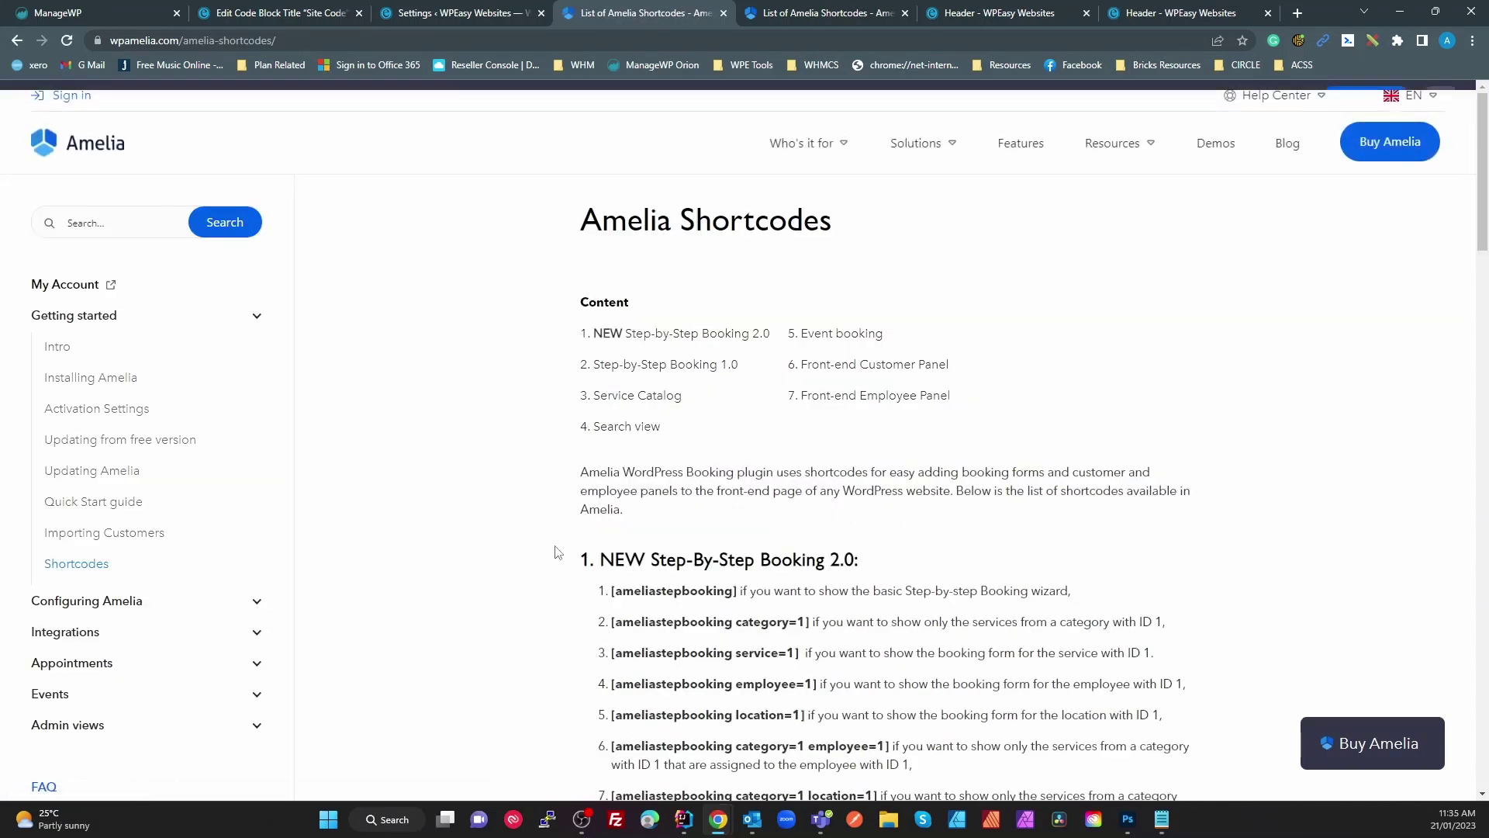
pyautogui.moveTo(713, 535); pyautogui.dragTo(611, 569)
pyautogui.scroll(-2, 869, 626)
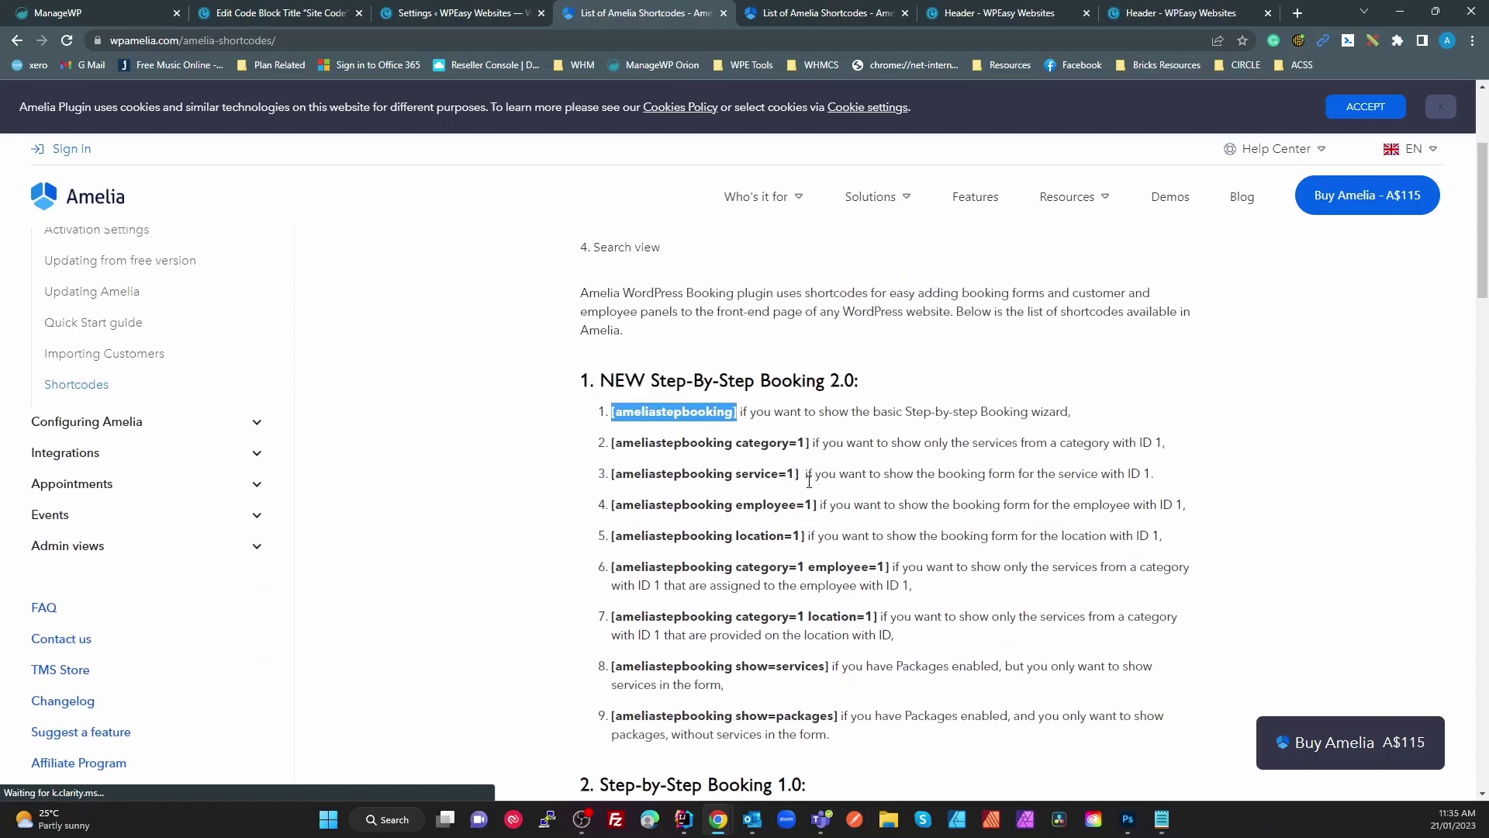
pyautogui.moveTo(817, 502); pyautogui.dragTo(604, 512)
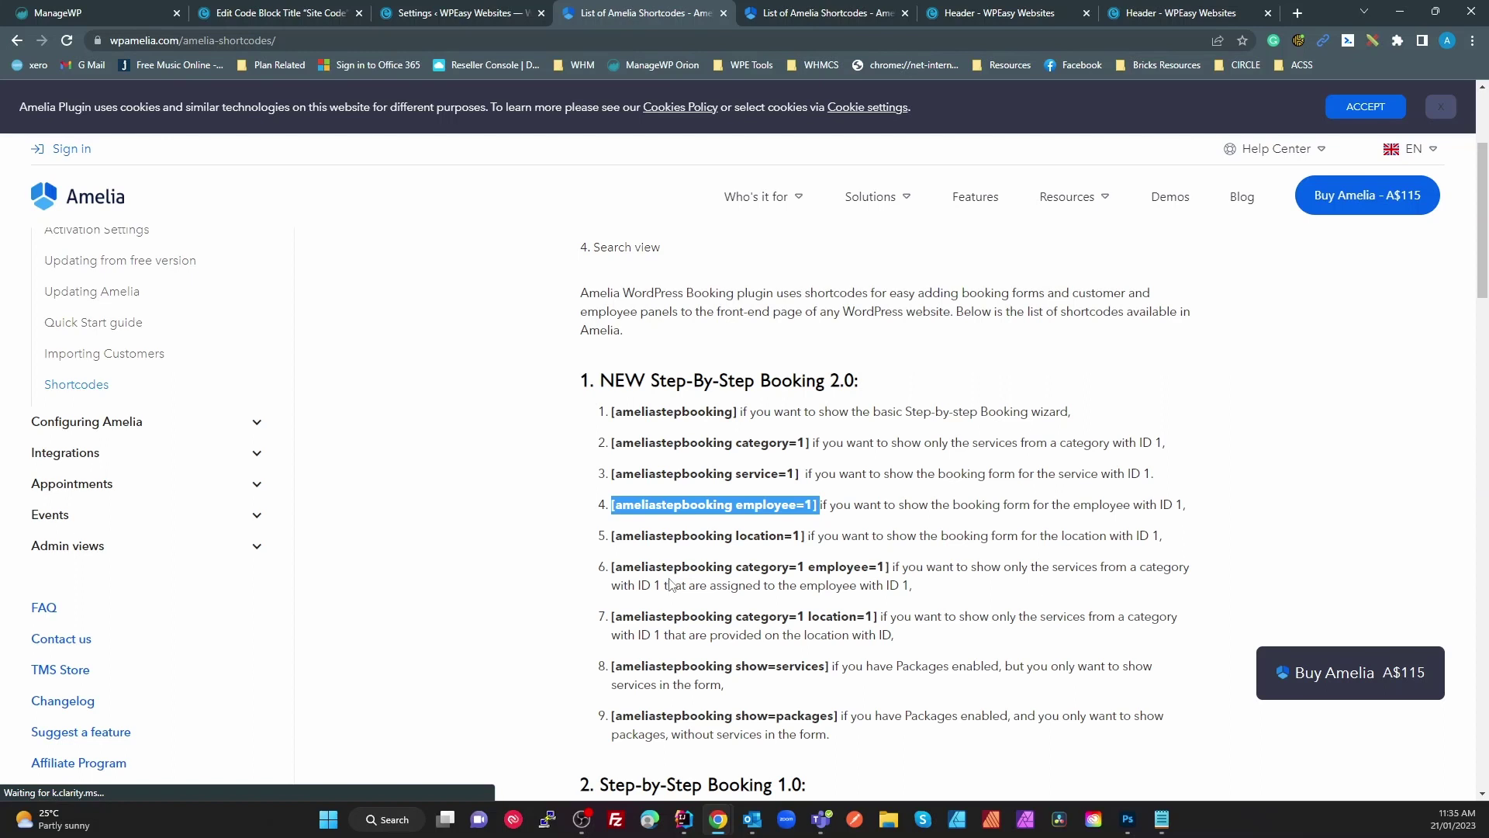
pyautogui.scroll(3, 597, 590)
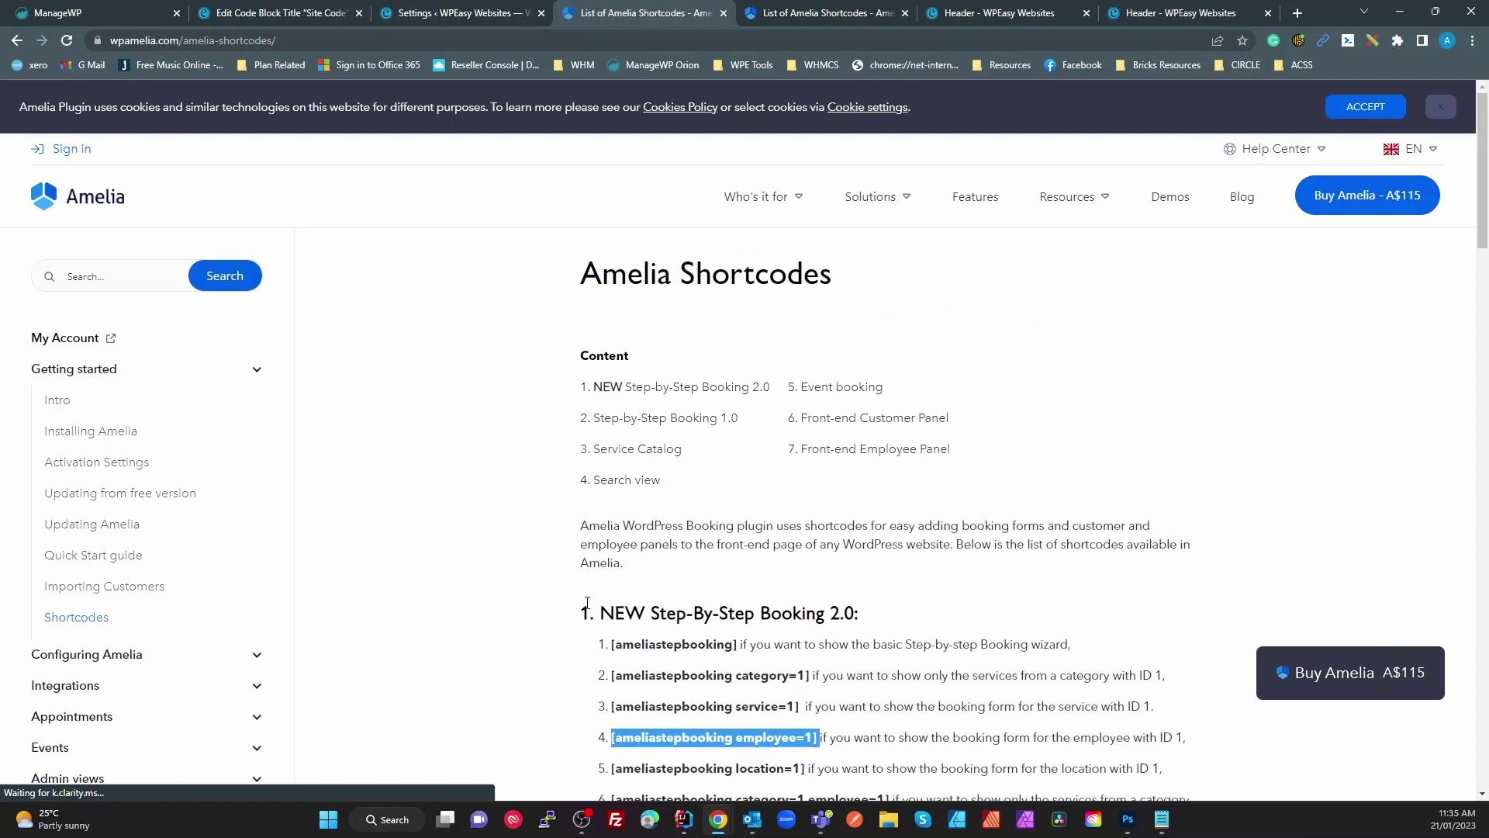
# - Back on the WPEasy admin, open Amelia's Customize page
pyautogui.click(474, 17)
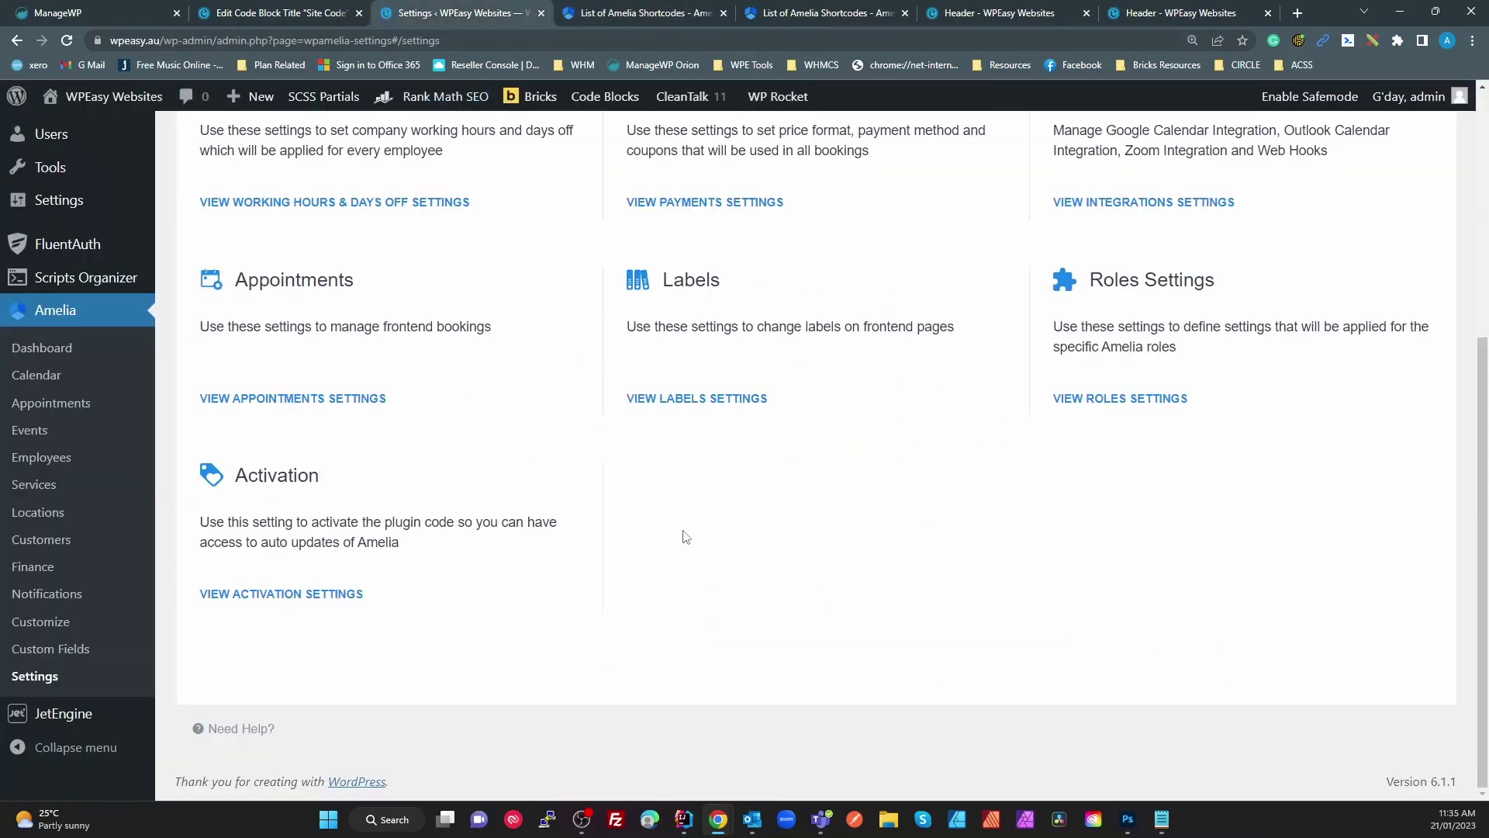
pyautogui.scroll(4, 686, 535)
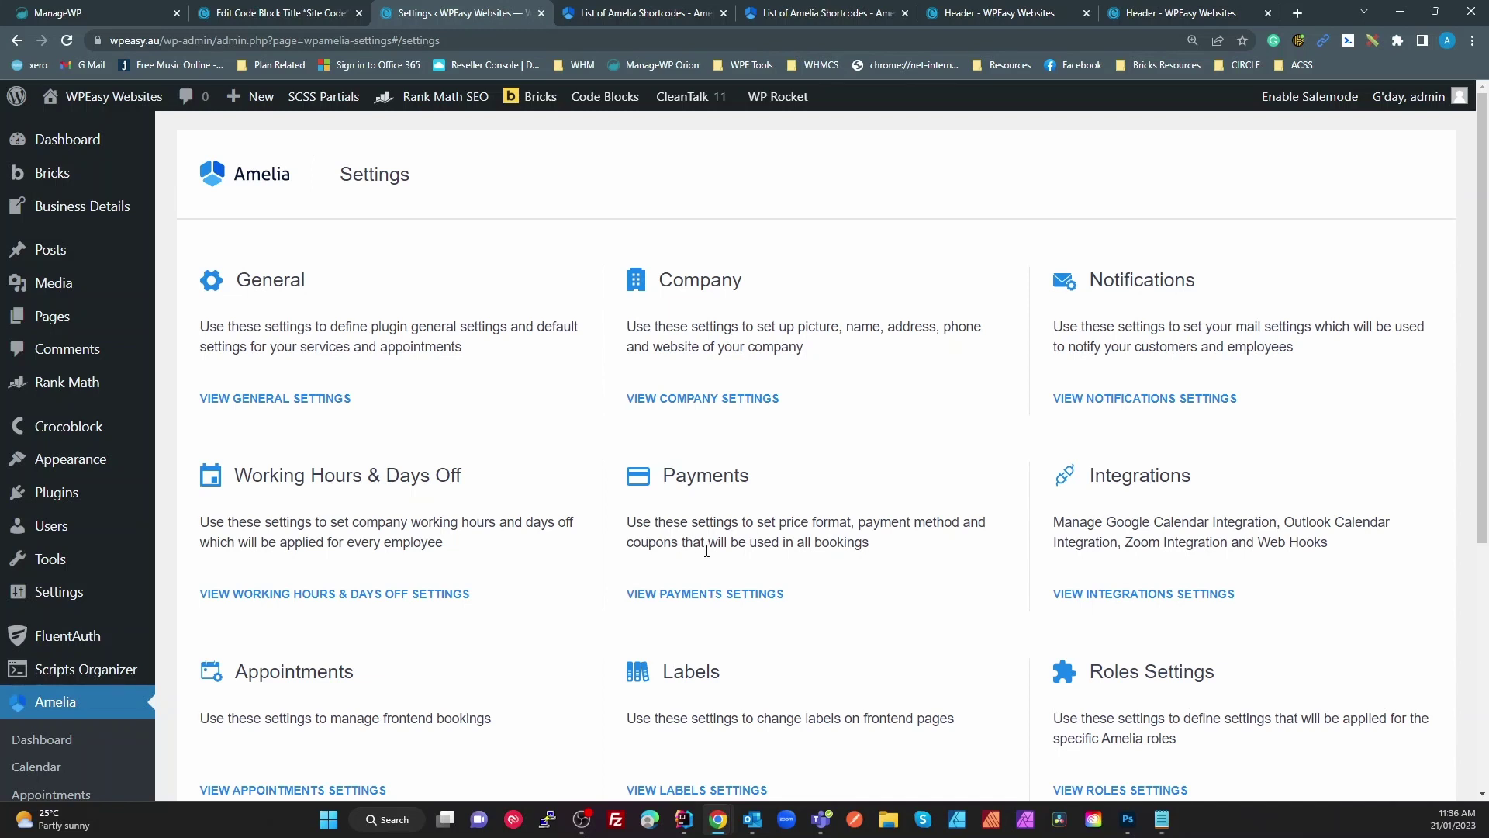
pyautogui.scroll(-5, 377, 578)
pyautogui.moveTo(60, 698)
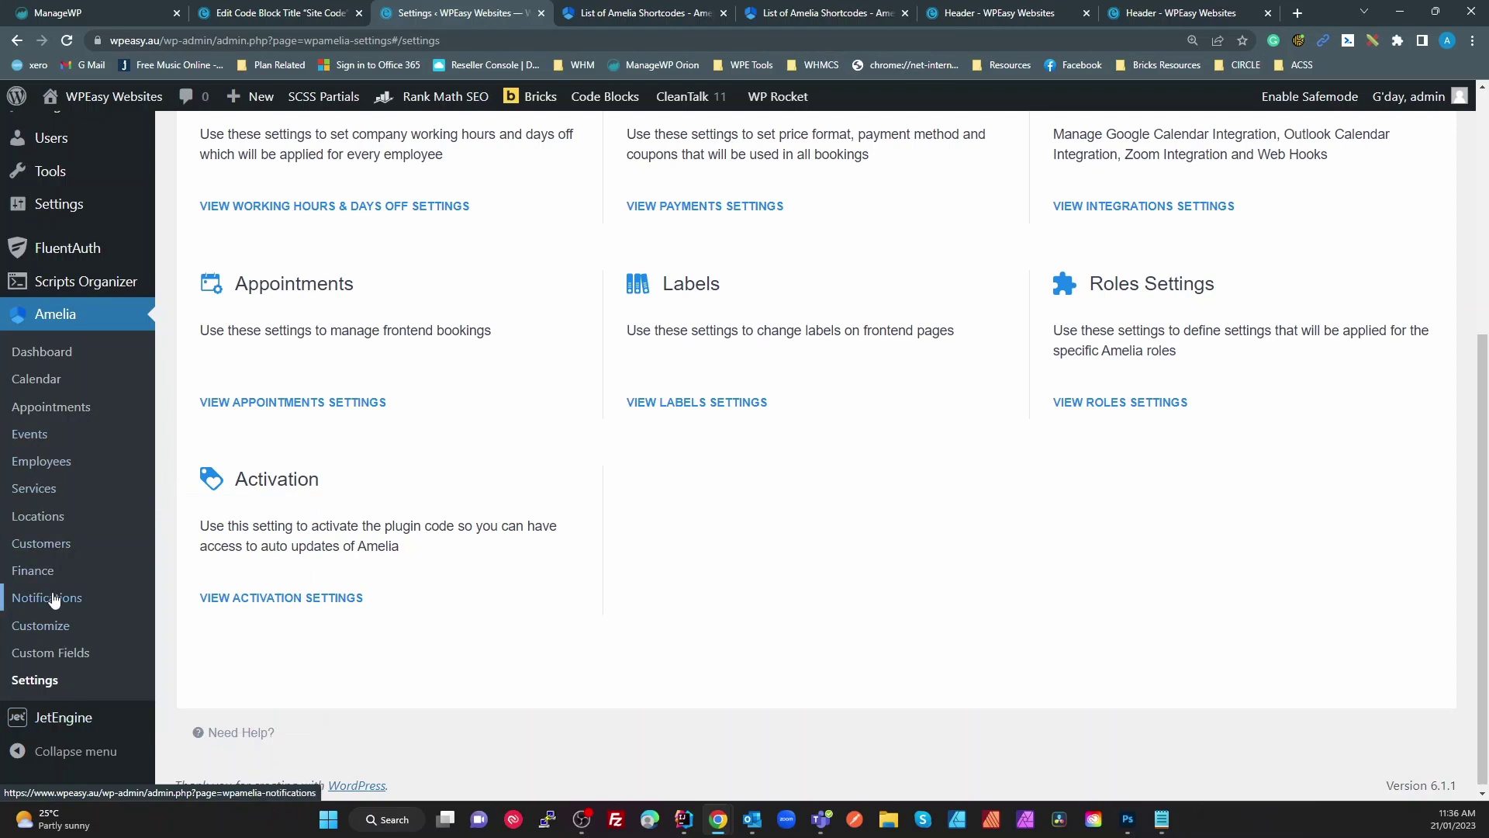
pyautogui.click(54, 625)
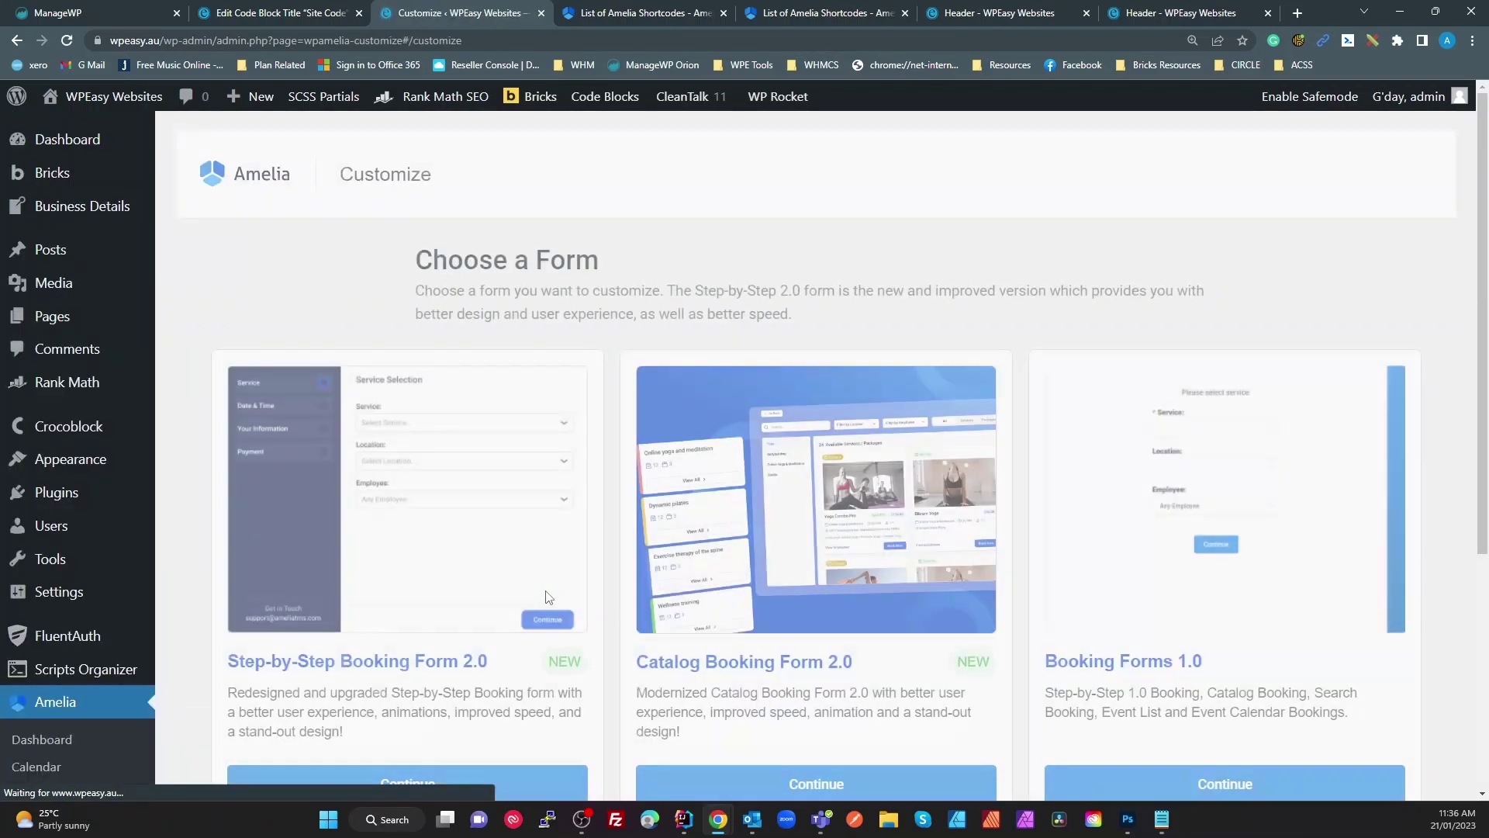
# - Start customizing the Step-by-Step Booking Form 2.0 and review its Service Selection settings
pyautogui.scroll(-3, 505, 543)
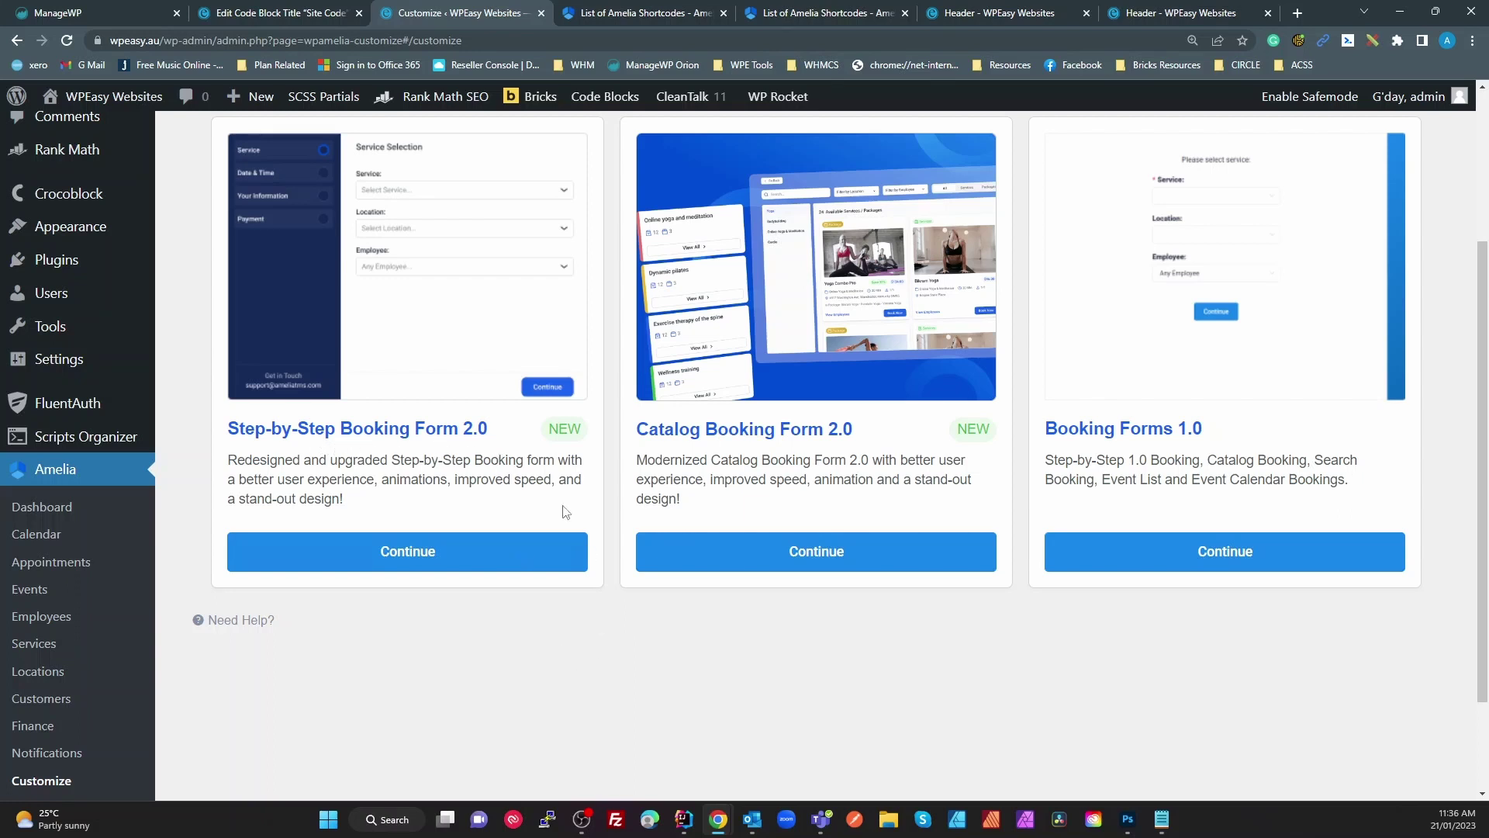
pyautogui.click(417, 550)
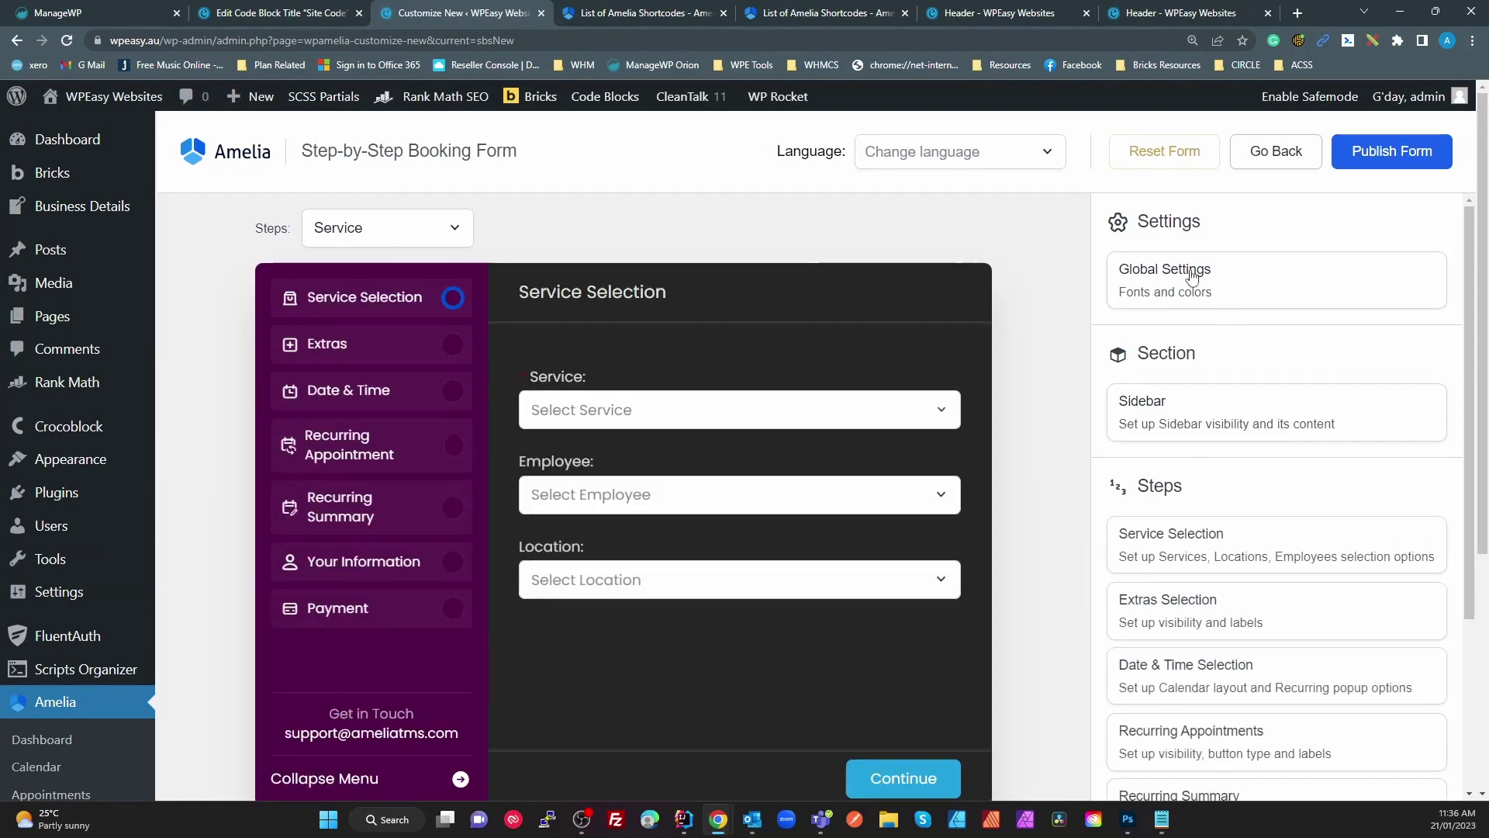
pyautogui.scroll(-3, 1225, 434)
pyautogui.scroll(-3, 1266, 571)
pyautogui.scroll(6, 1266, 592)
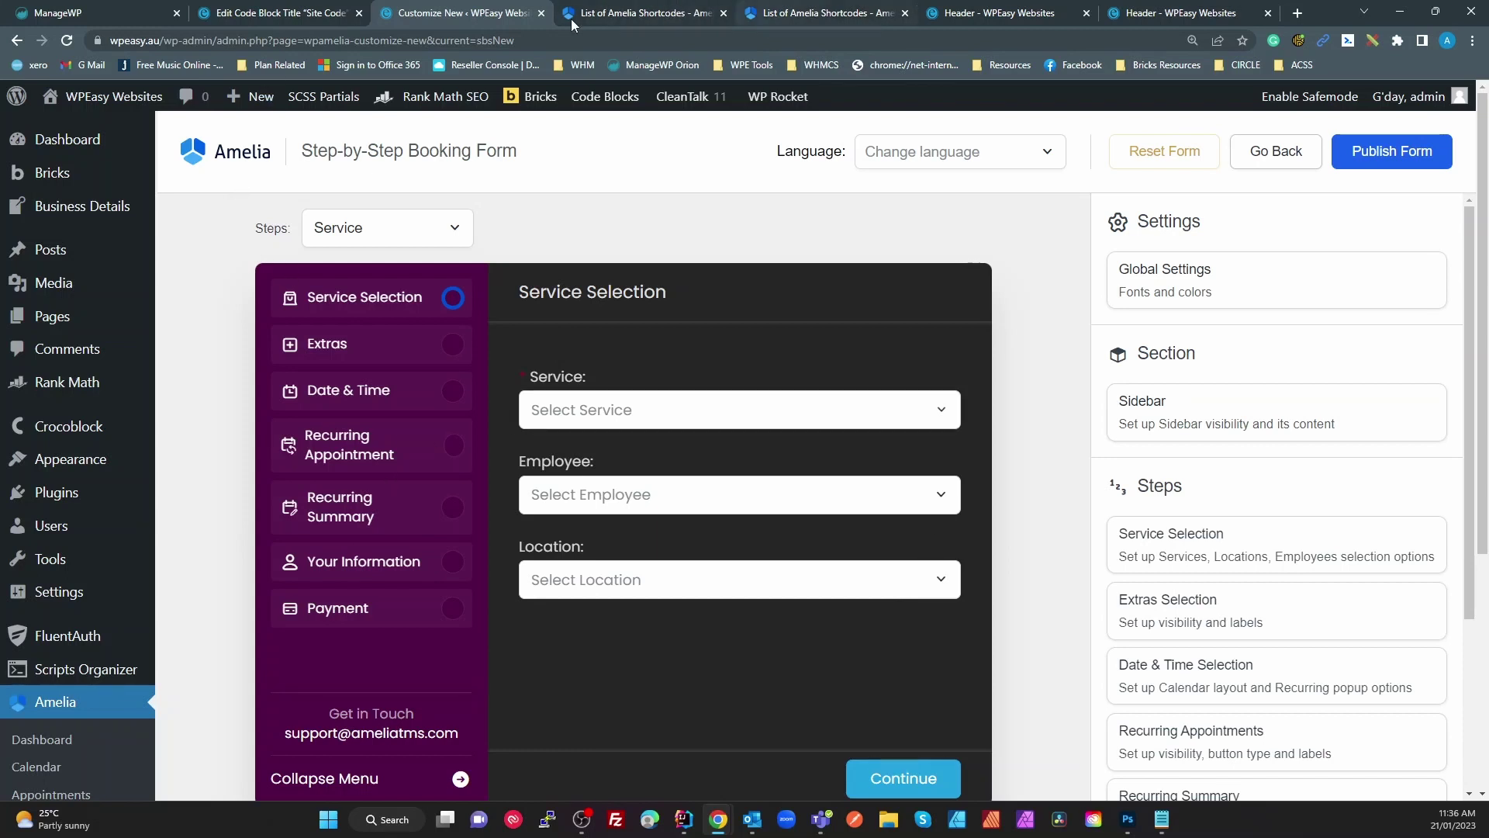
# - Leave the Bricks builder and open the home page's Book a FREE consultation booking popup
pyautogui.click(1028, 24)
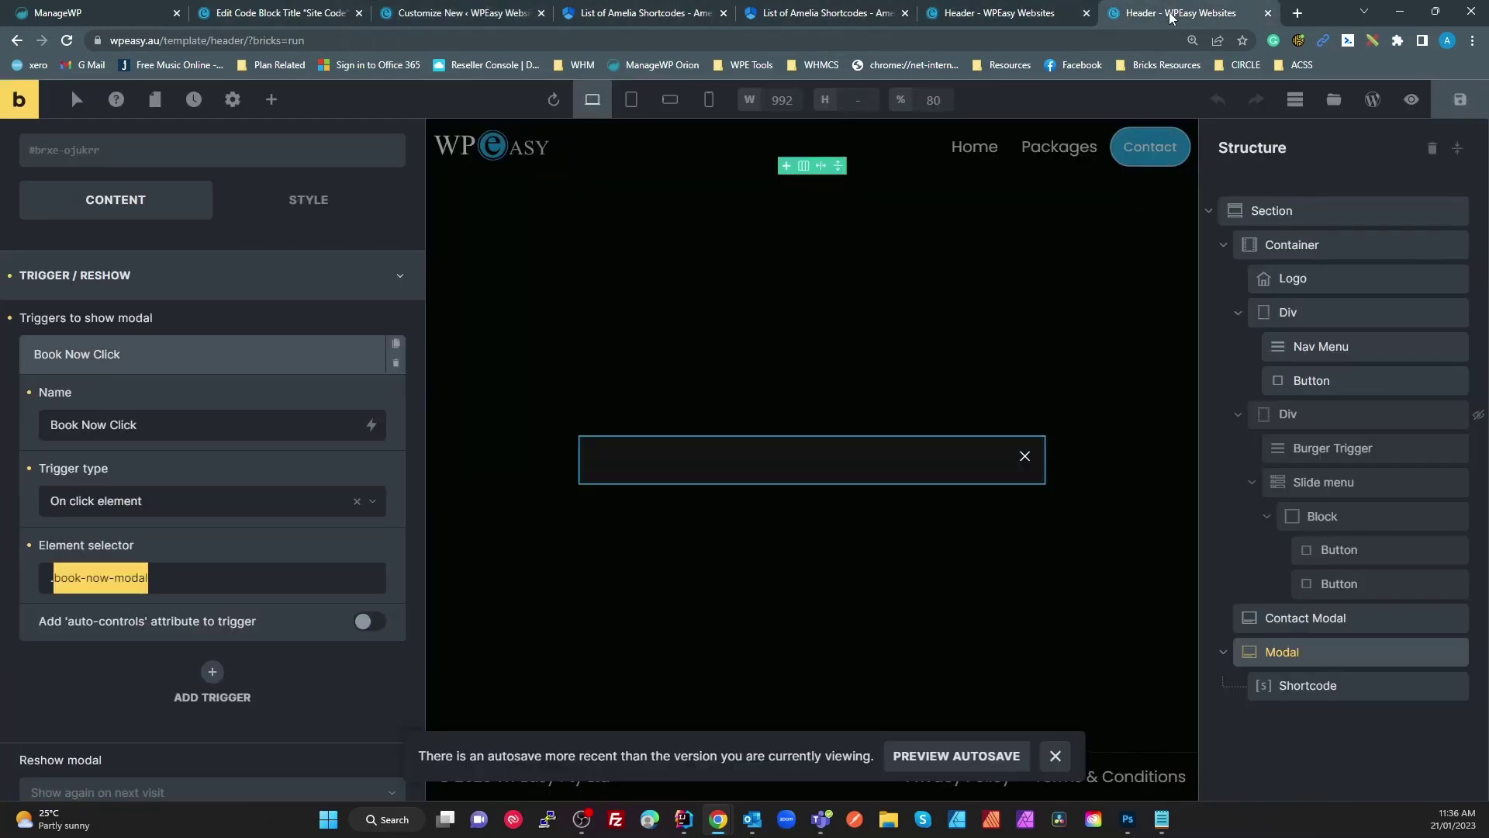
pyautogui.click(18, 99)
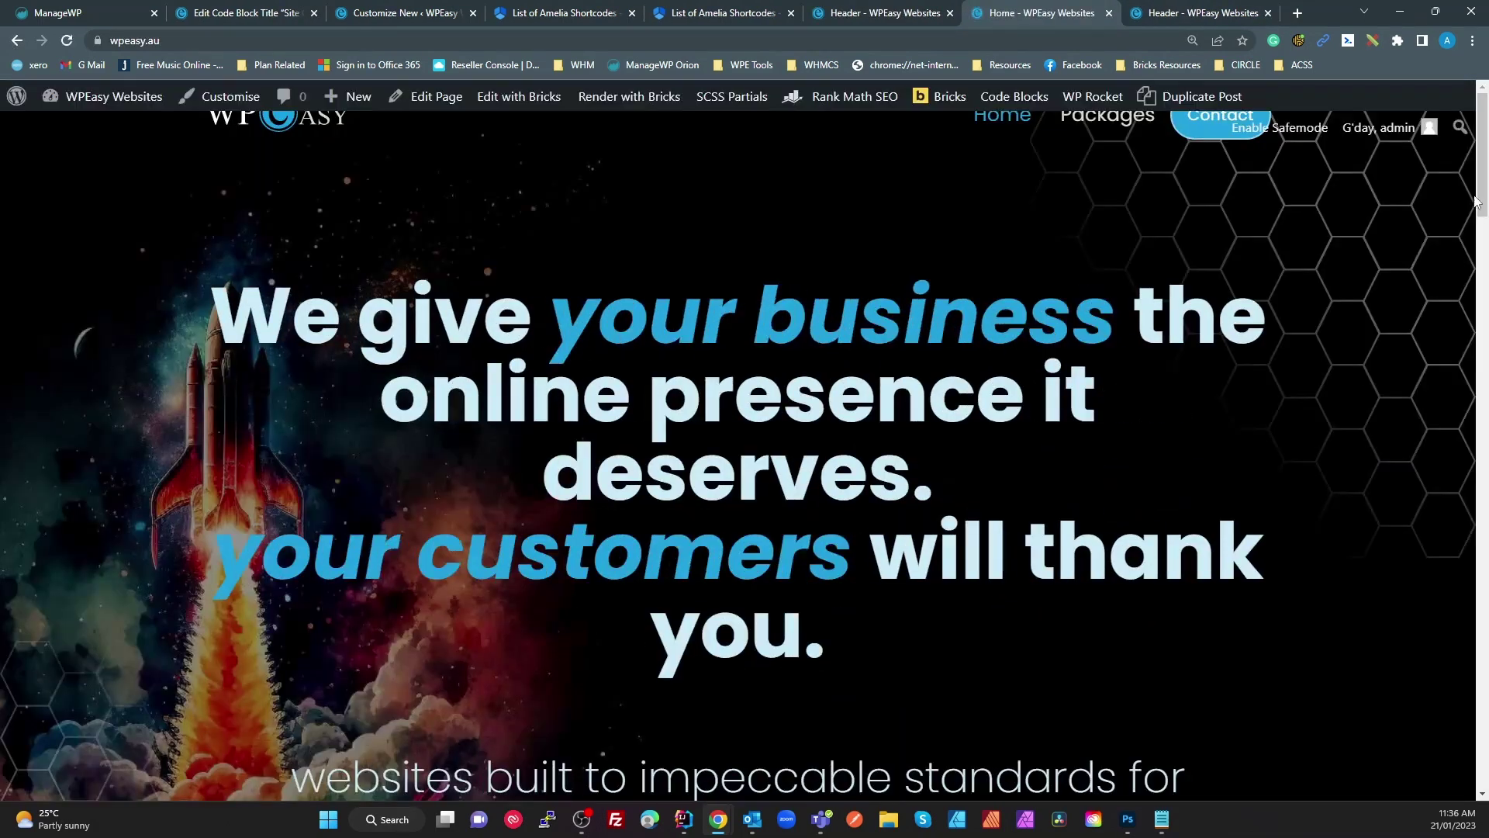
pyautogui.scroll(-4, 1466, 351)
pyautogui.scroll(-10, 1466, 350)
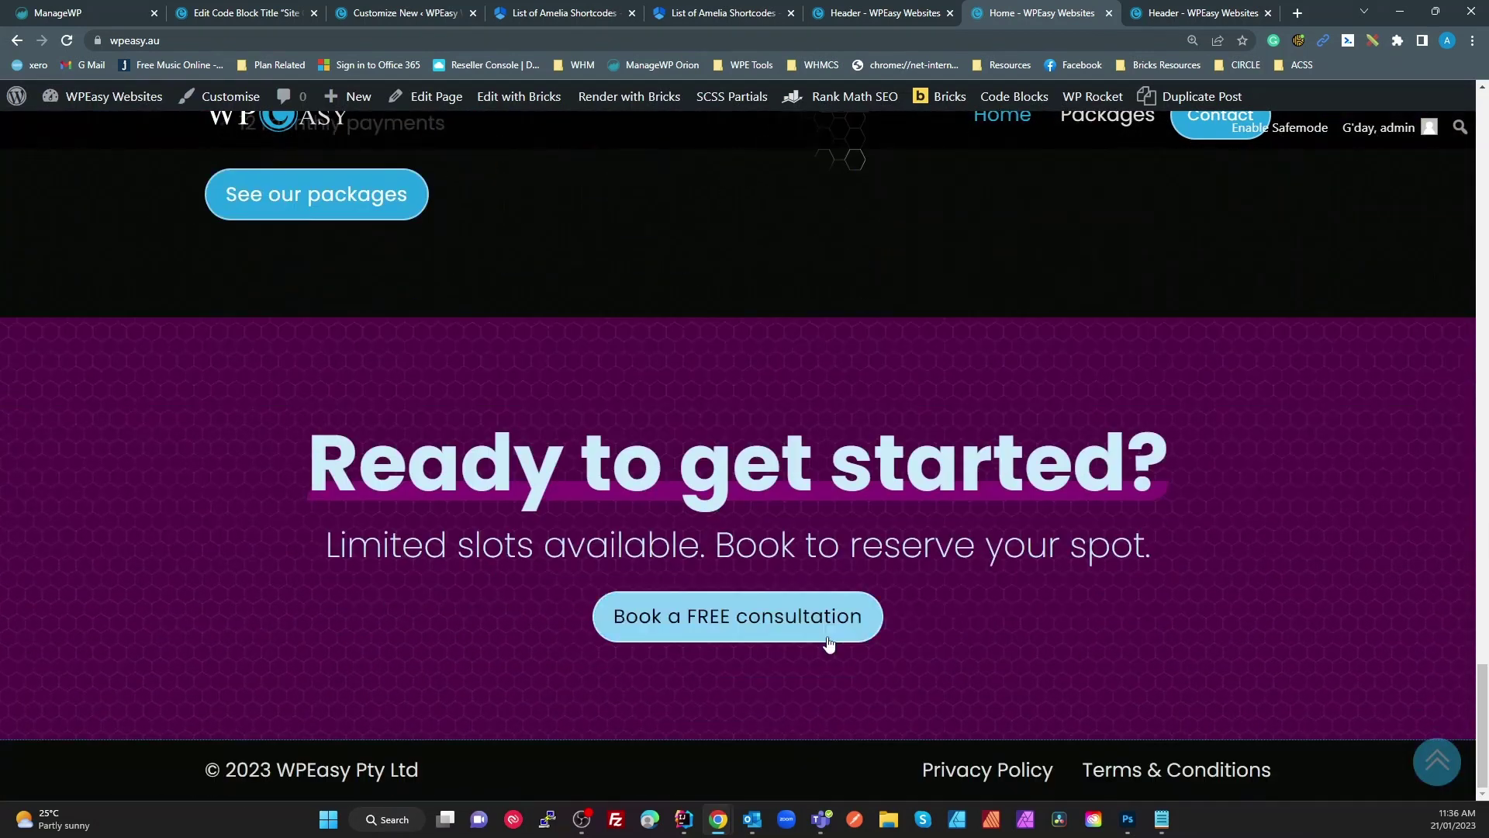
pyautogui.click(828, 643)
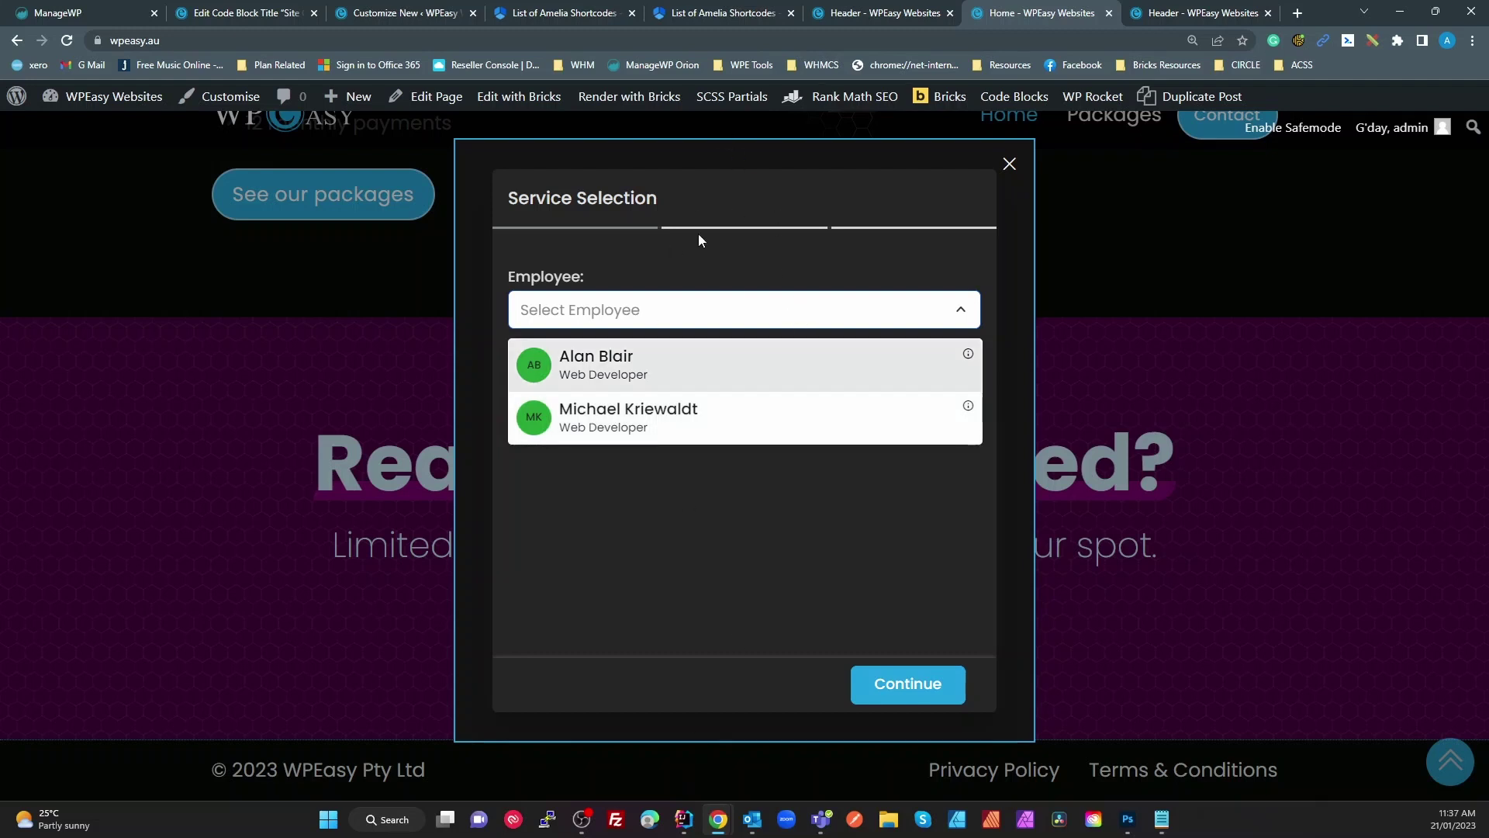
# - Review the Amelia booking form editor and shortcodes documentation, then return to the popup
pyautogui.click(450, 14)
pyautogui.scroll(-3, 1161, 577)
pyautogui.scroll(3, 1170, 600)
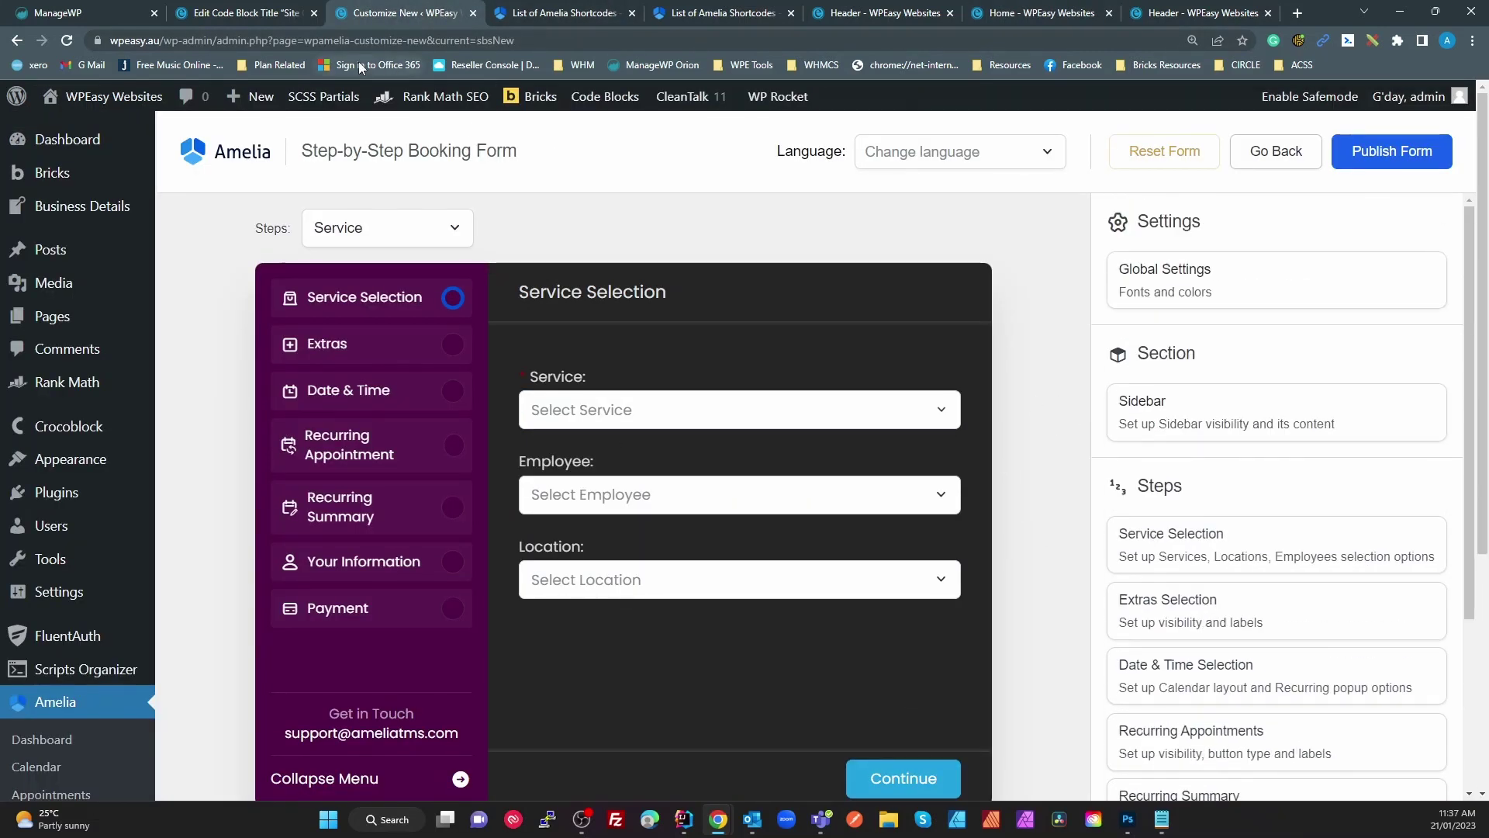
pyautogui.click(721, 13)
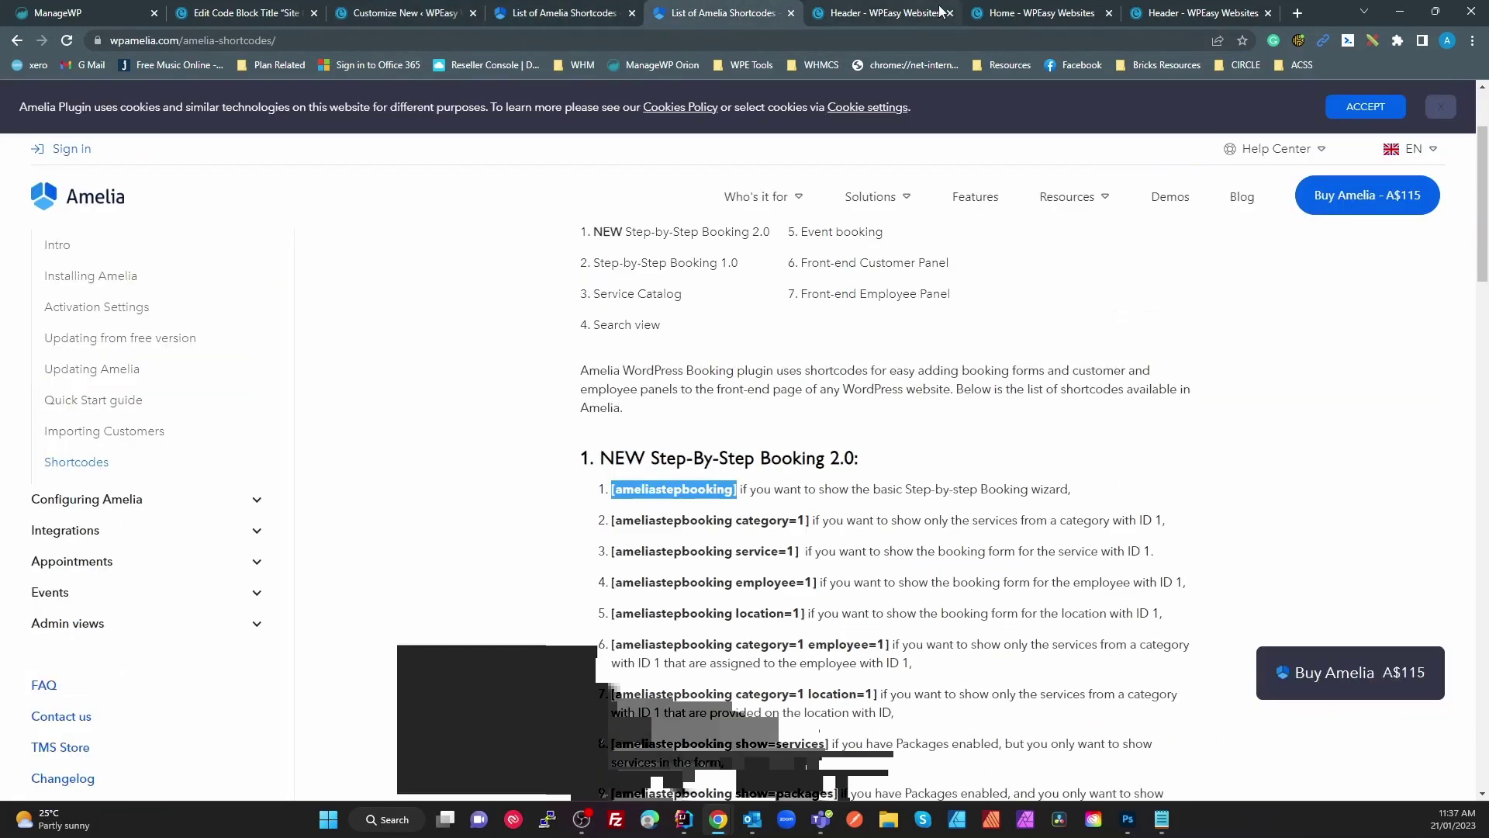
pyautogui.click(1035, 14)
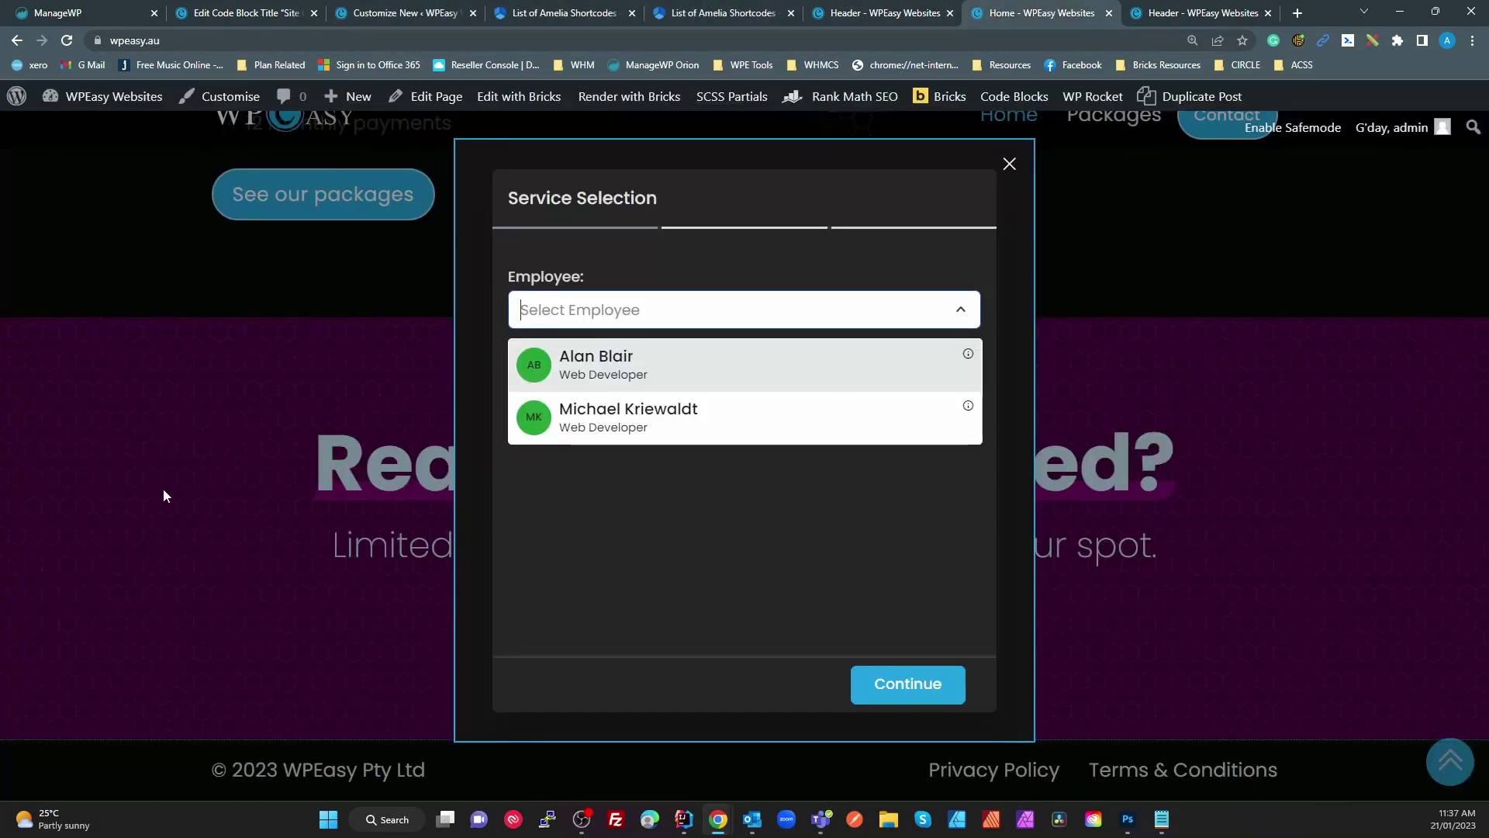
# - Inspect the popup in DevTools, drilling through x-modal_content and amelia-v2-booking to #amelia-container
pyautogui.press('F12')
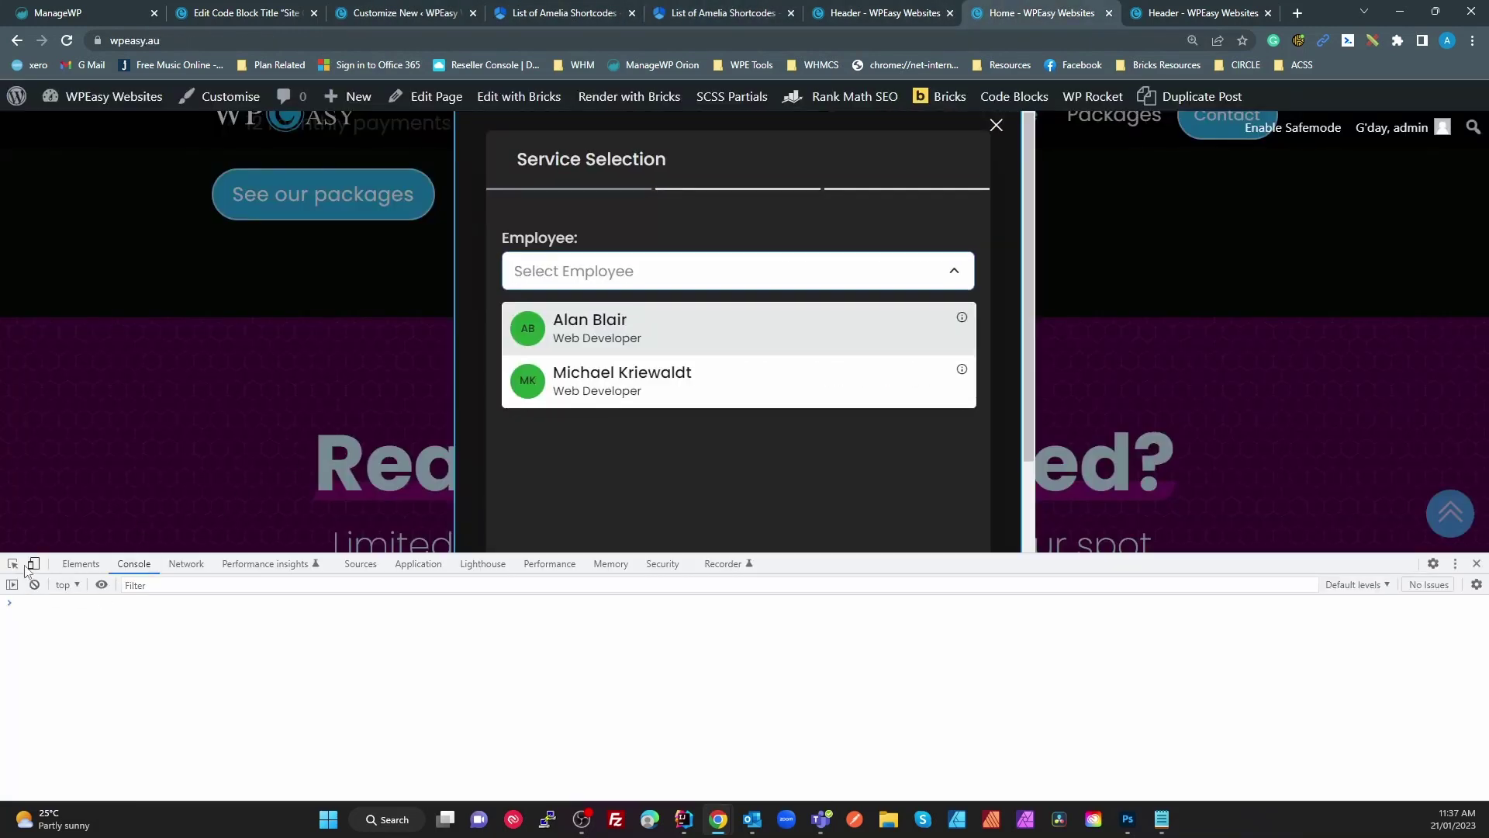
pyautogui.click(14, 564)
pyautogui.click(468, 194)
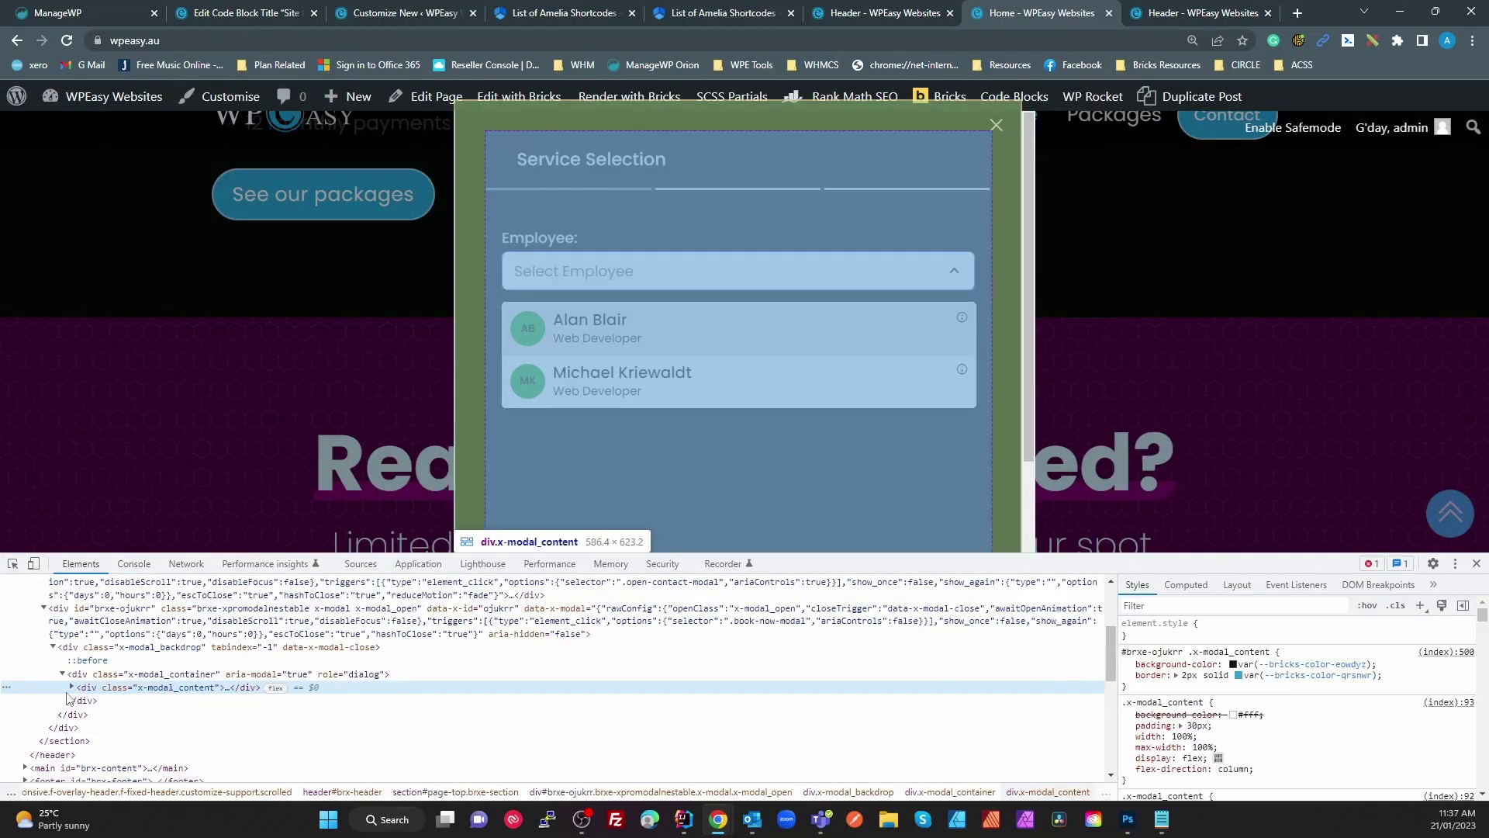
pyautogui.click(70, 688)
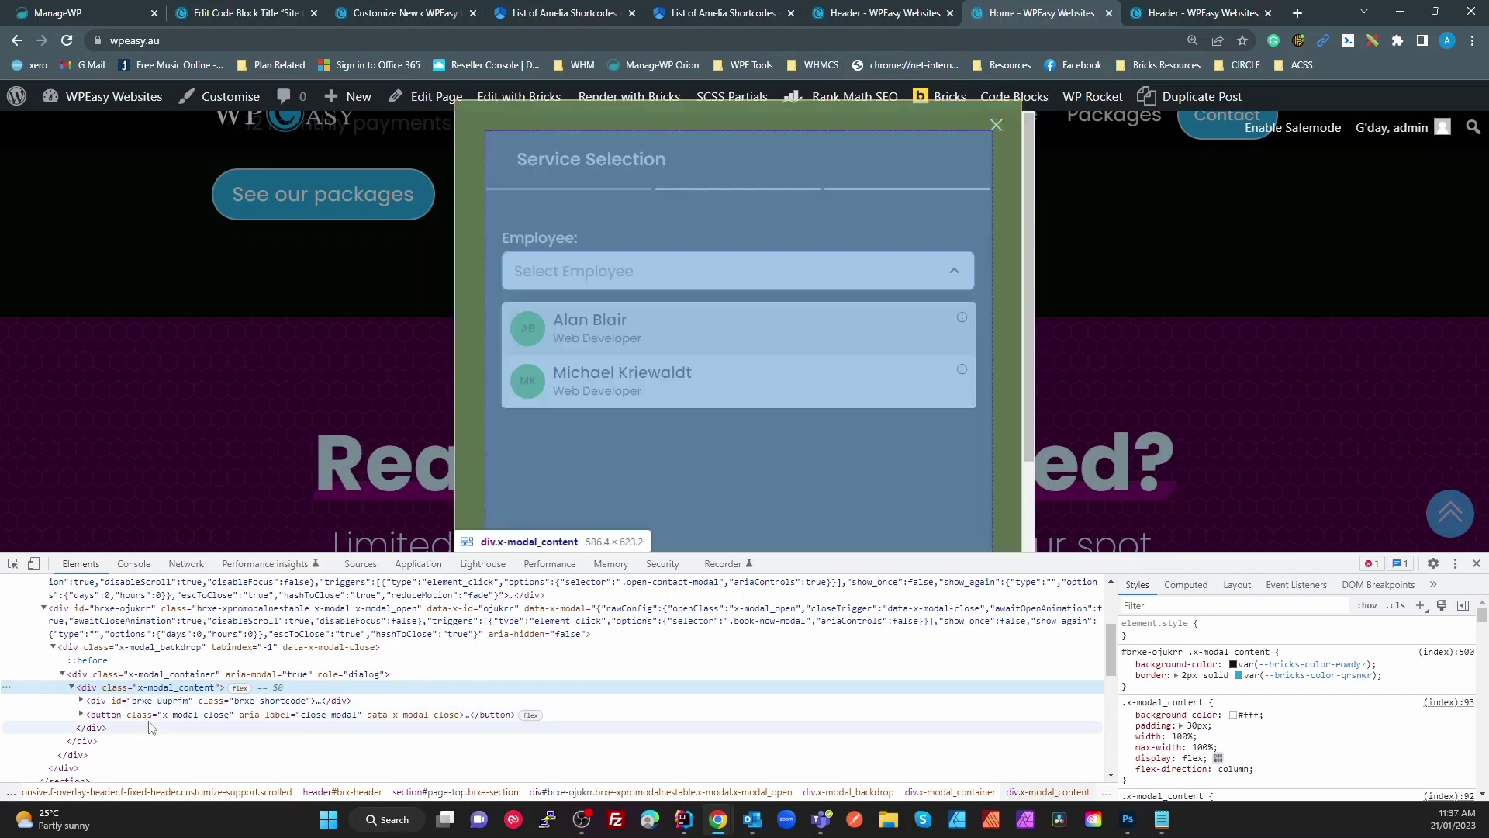
pyautogui.click(81, 701)
pyautogui.click(92, 728)
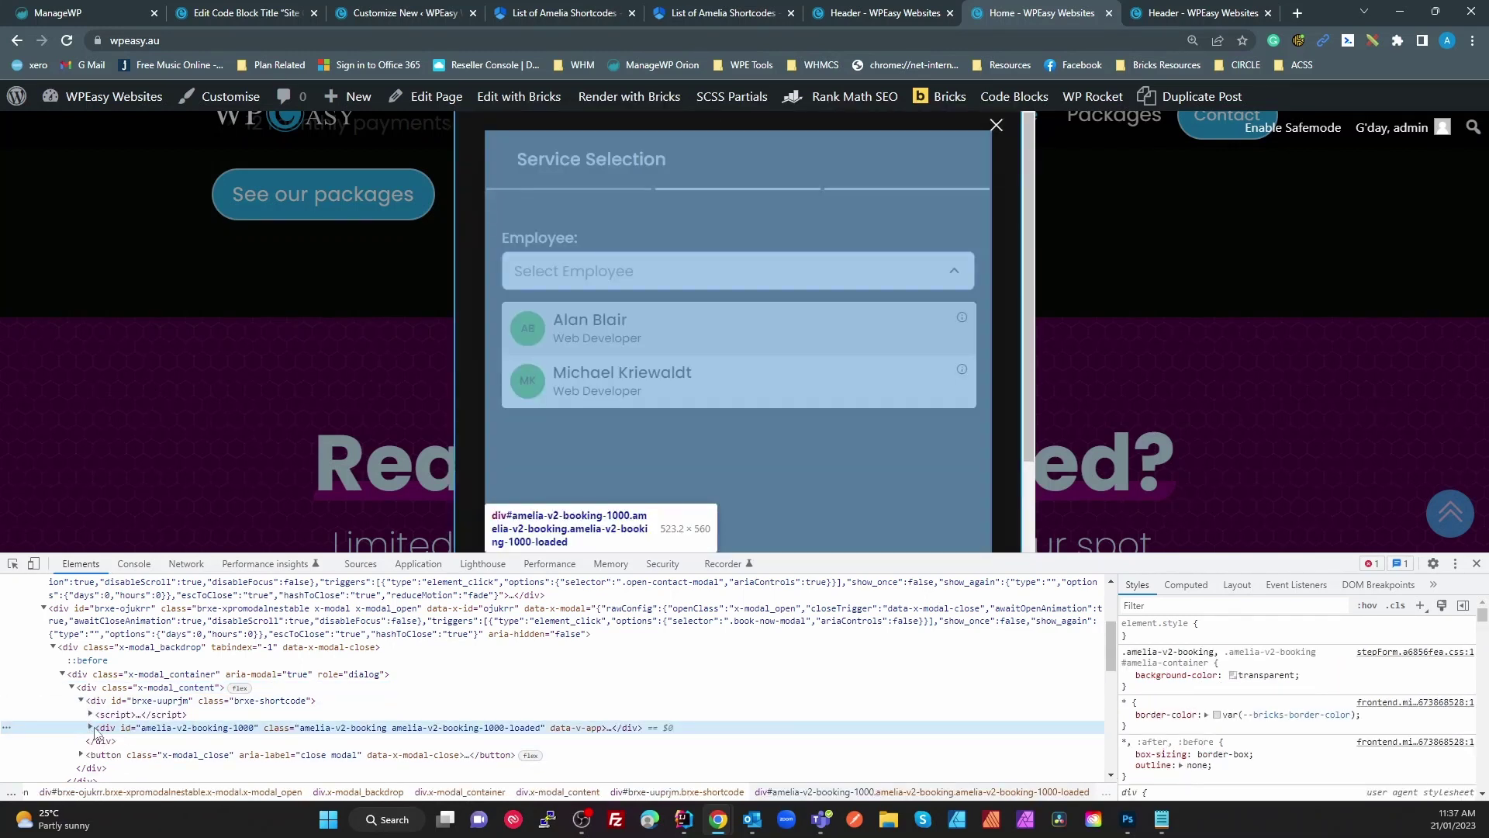
pyautogui.click(91, 727)
pyautogui.click(147, 766)
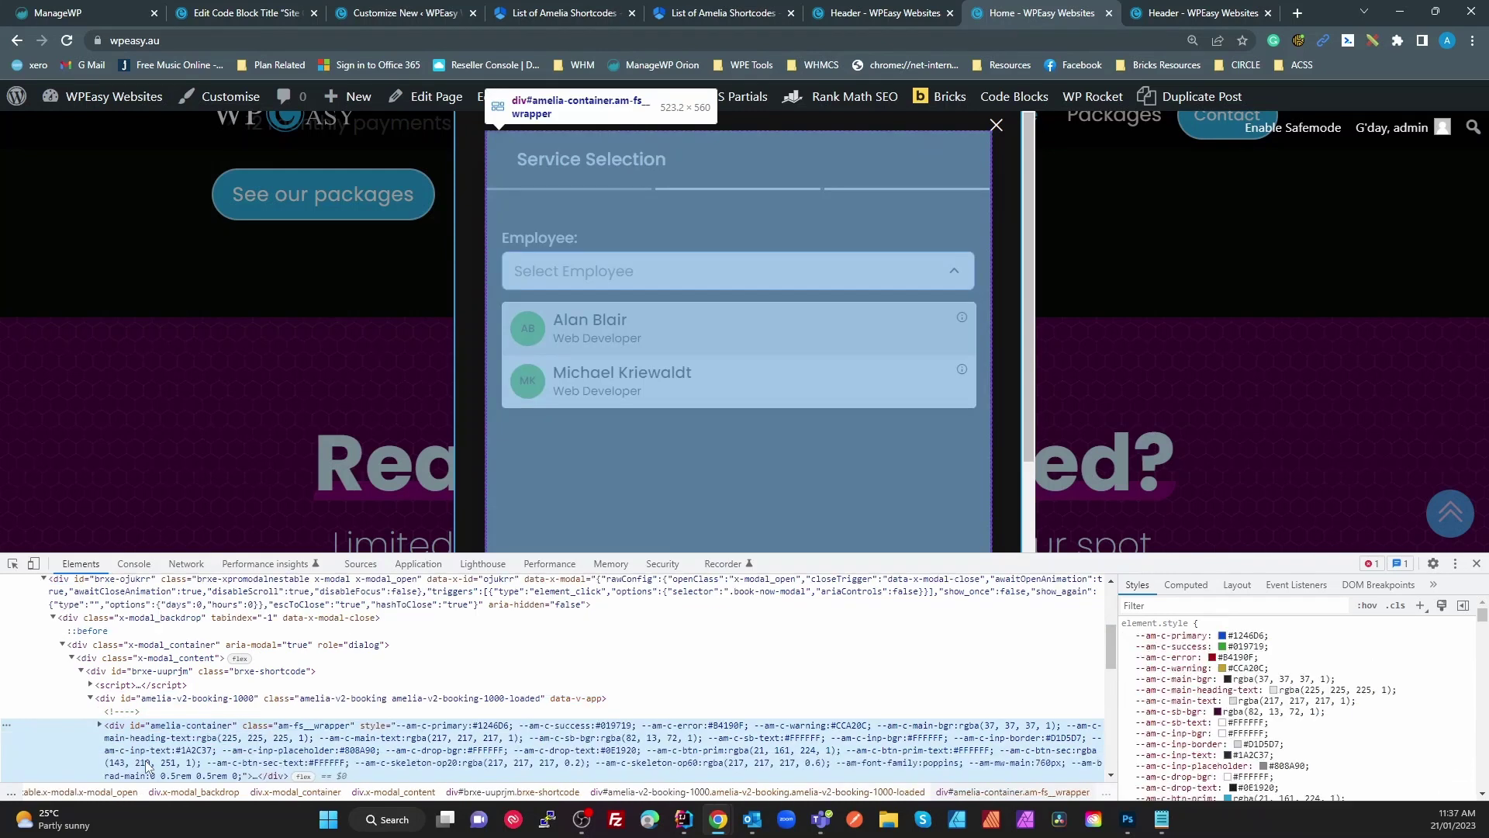
# - Enlarge DevTools text to review #amelia-container's margins, then show the SCSS margin:0 !important fix
pyautogui.scroll(-5, 1214, 704)
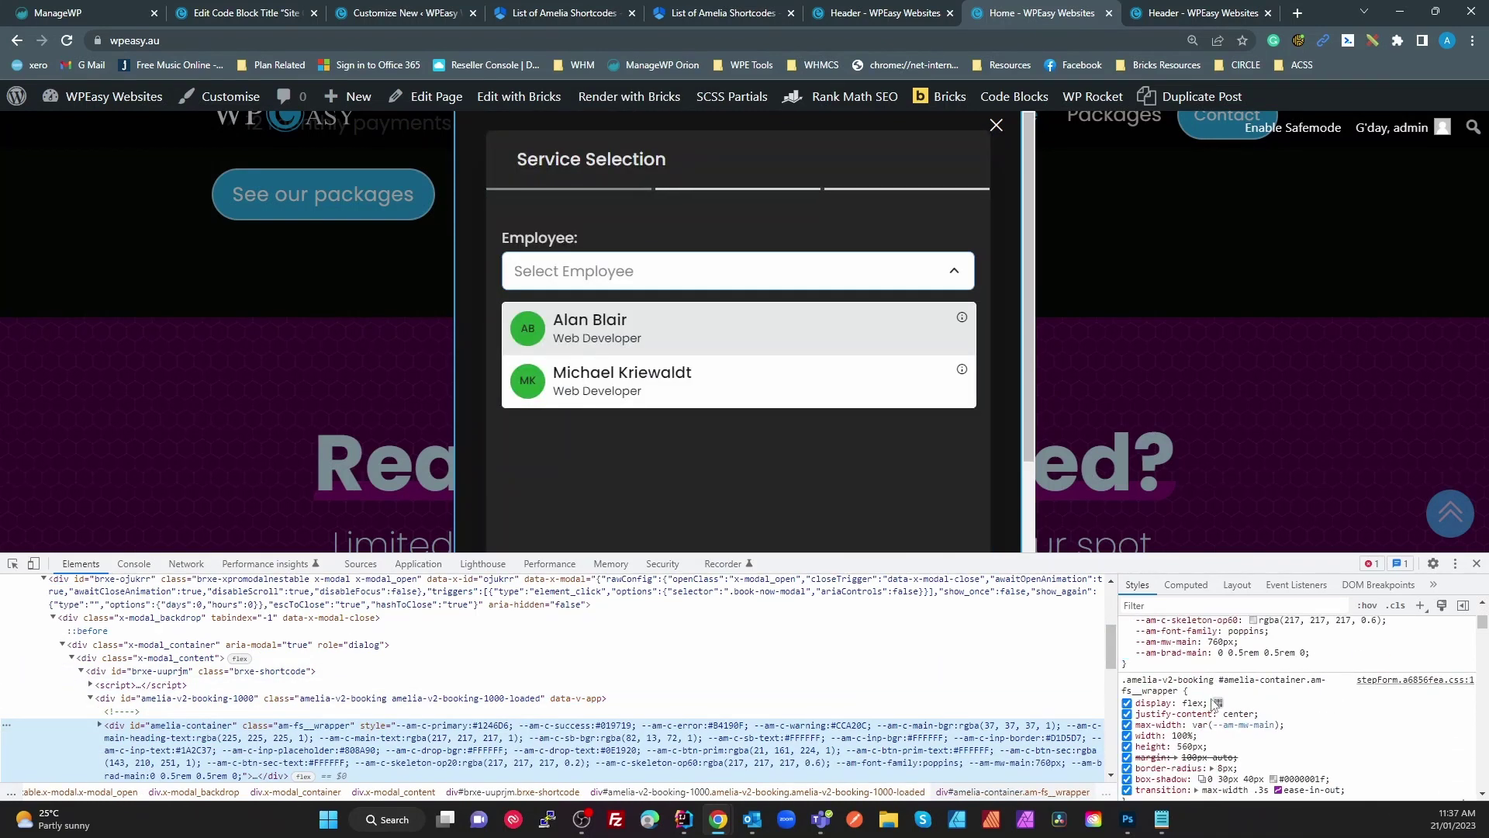
pyautogui.scroll(-2, 1214, 704)
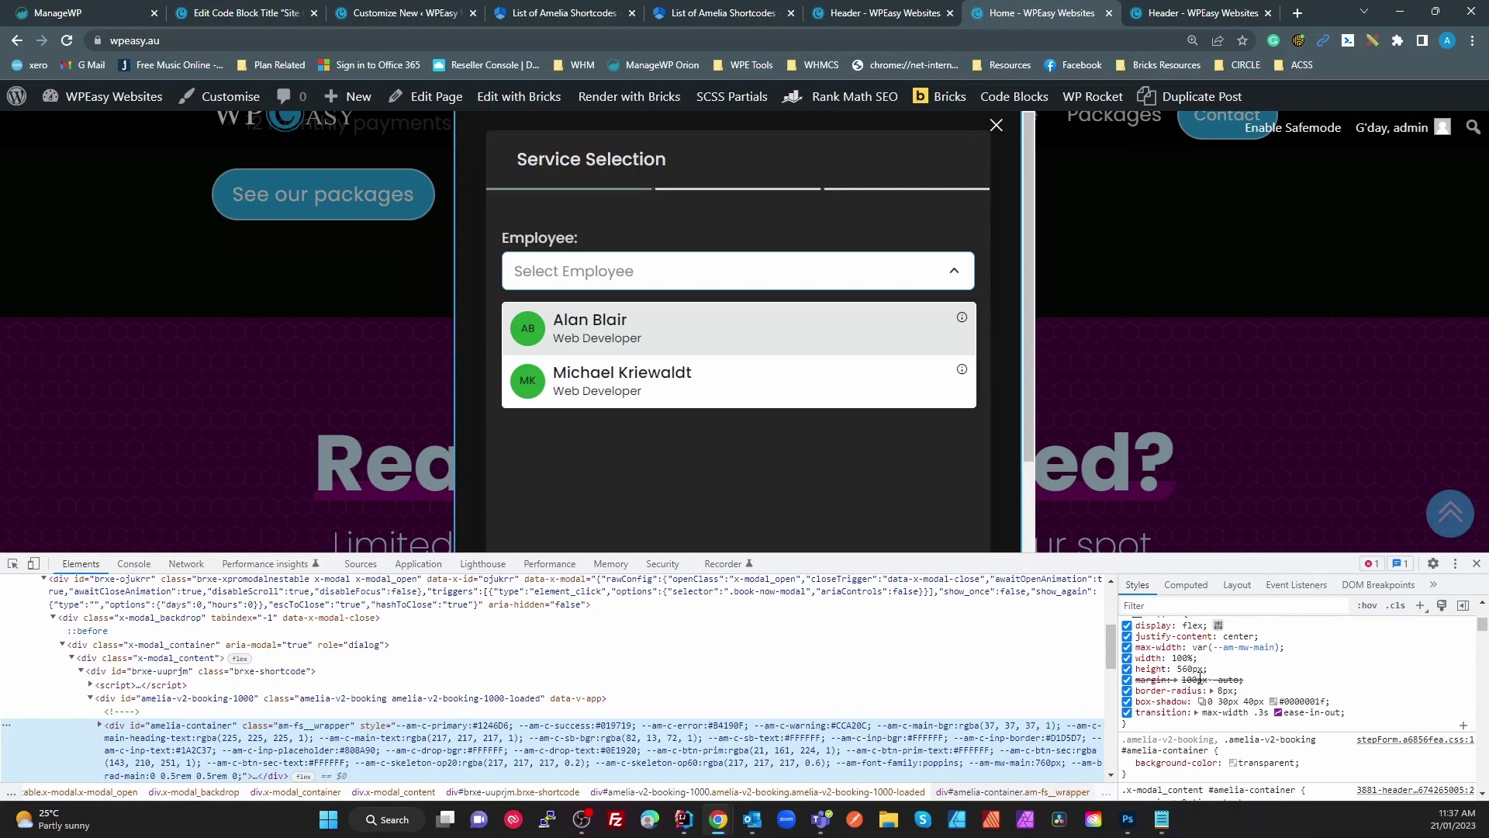
pyautogui.hotkey('ctrl', '+')
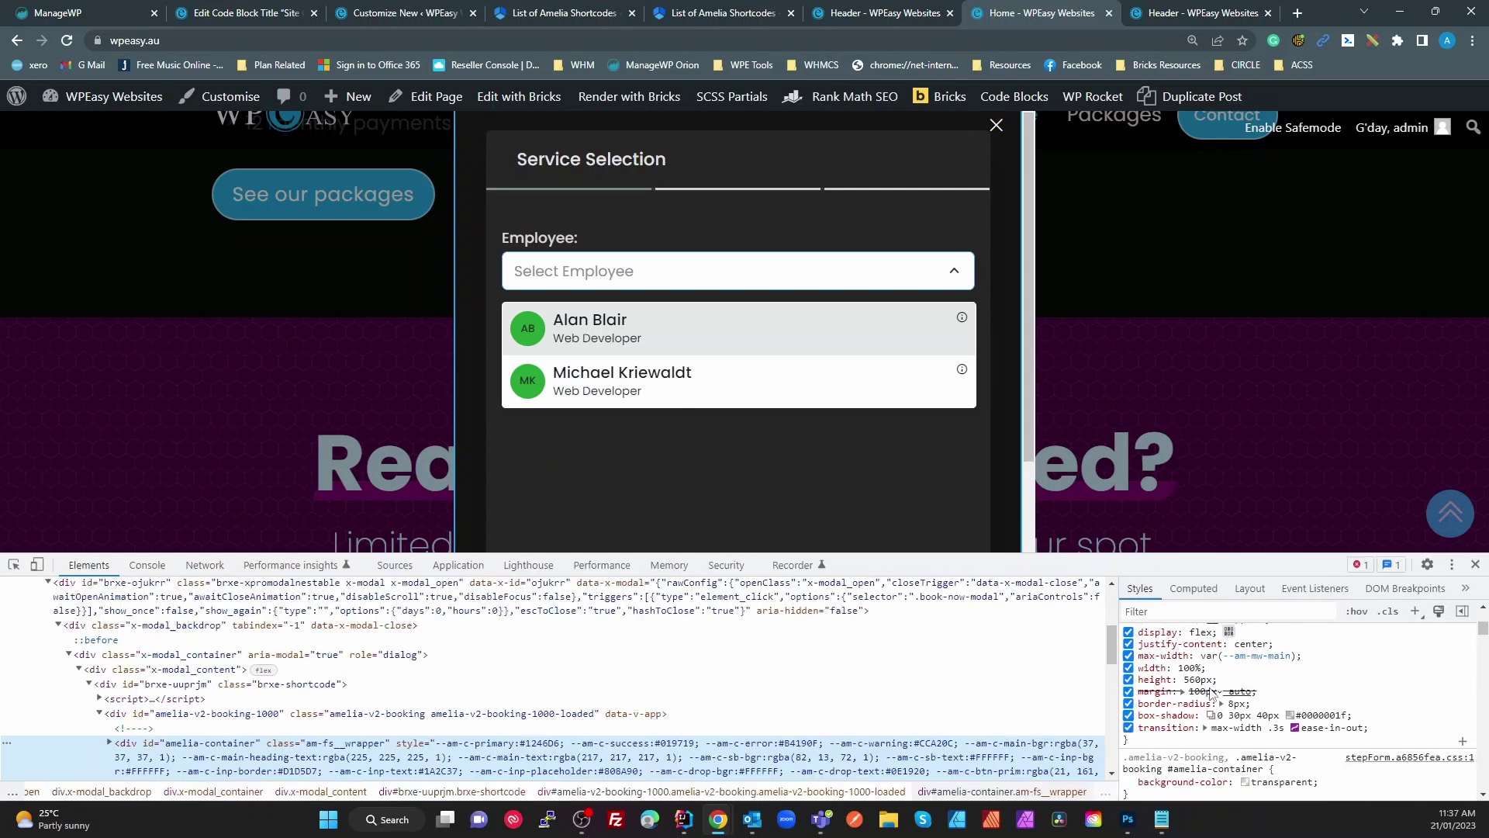
pyautogui.scroll(3, 1299, 696)
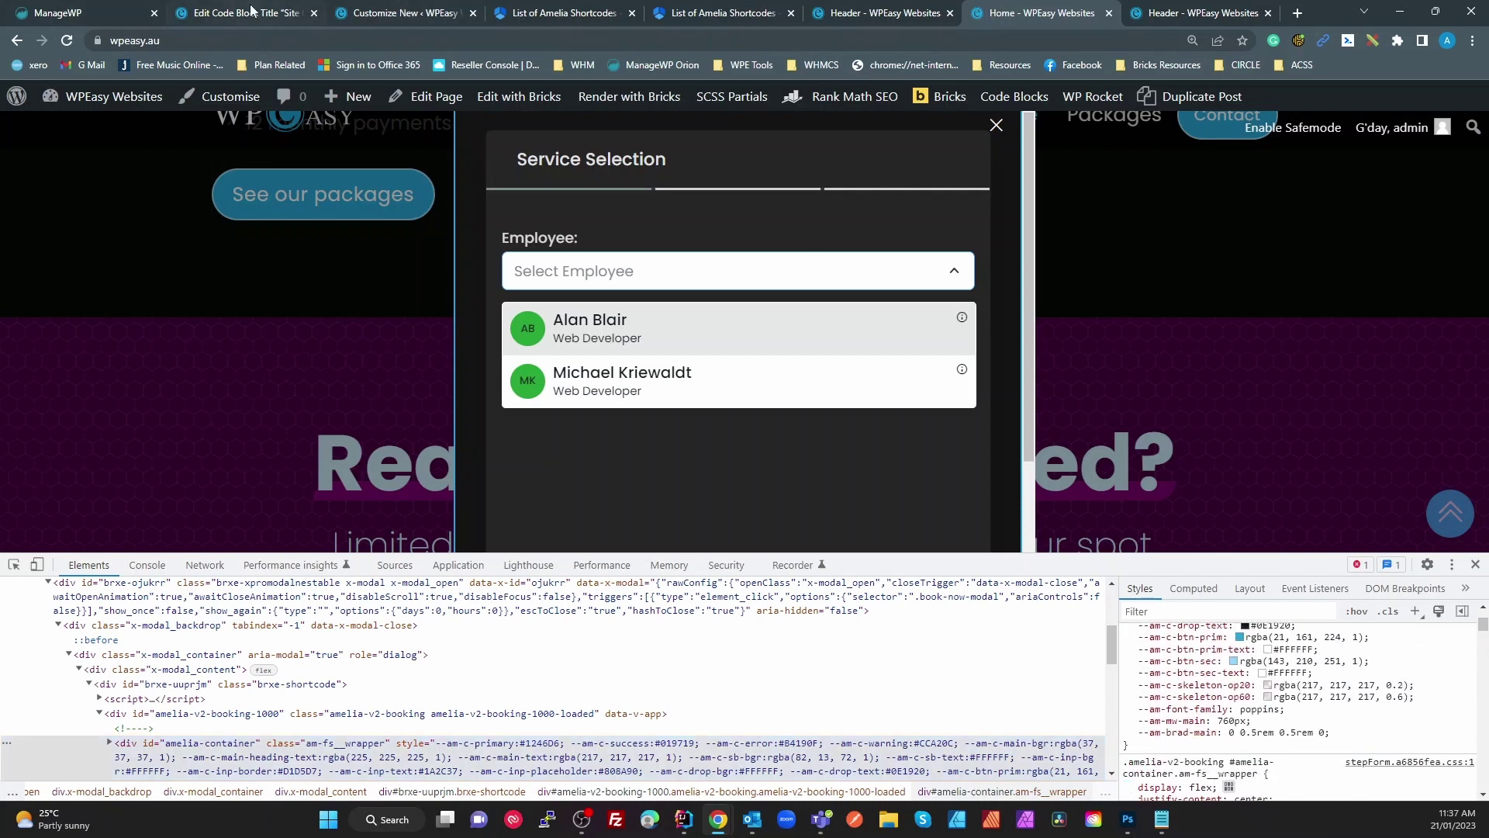
pyautogui.click(246, 14)
pyautogui.press('Up')
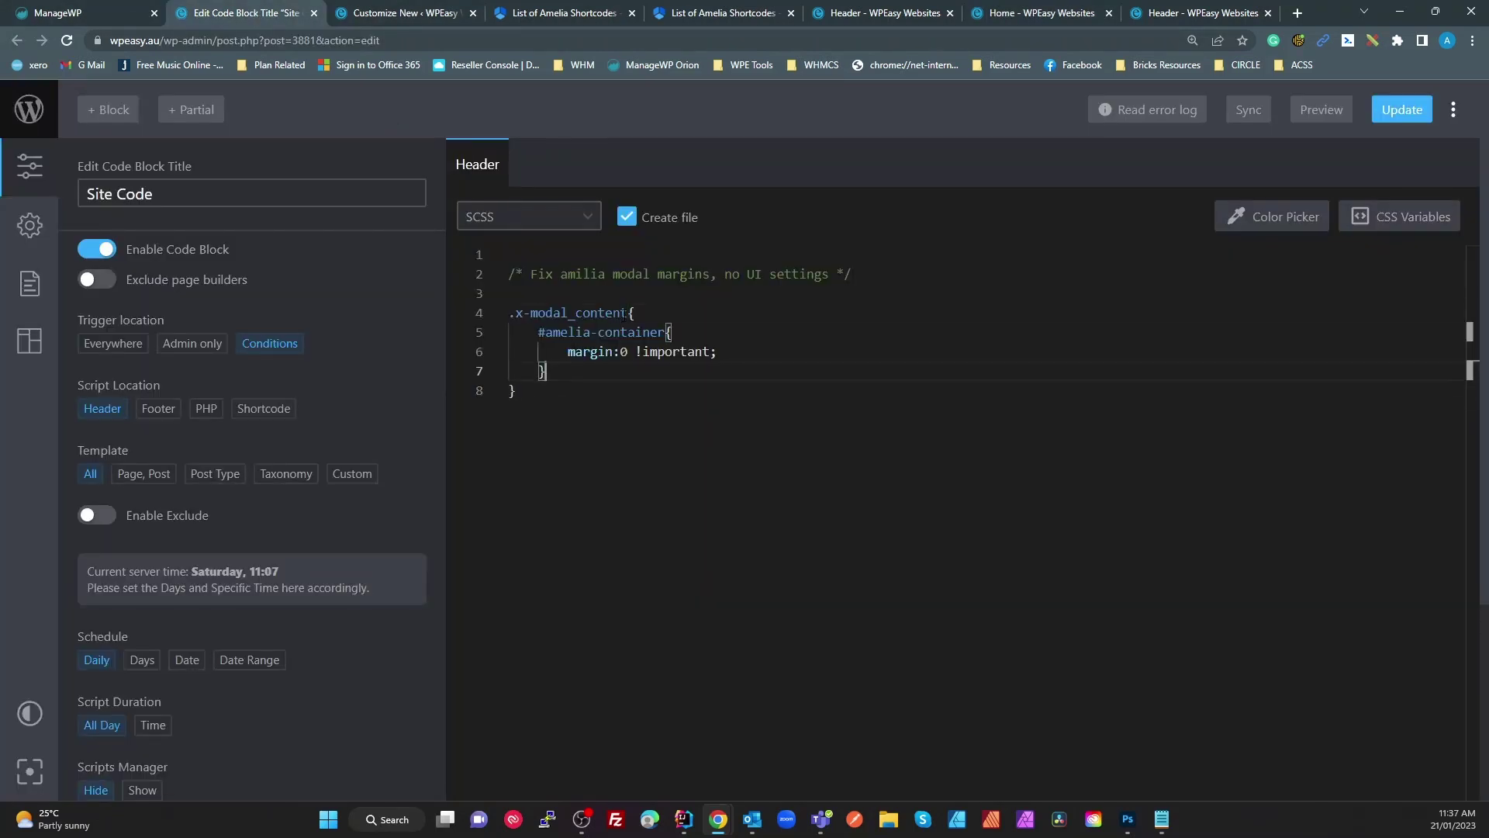
pyautogui.moveTo(627, 312); pyautogui.dragTo(509, 312)
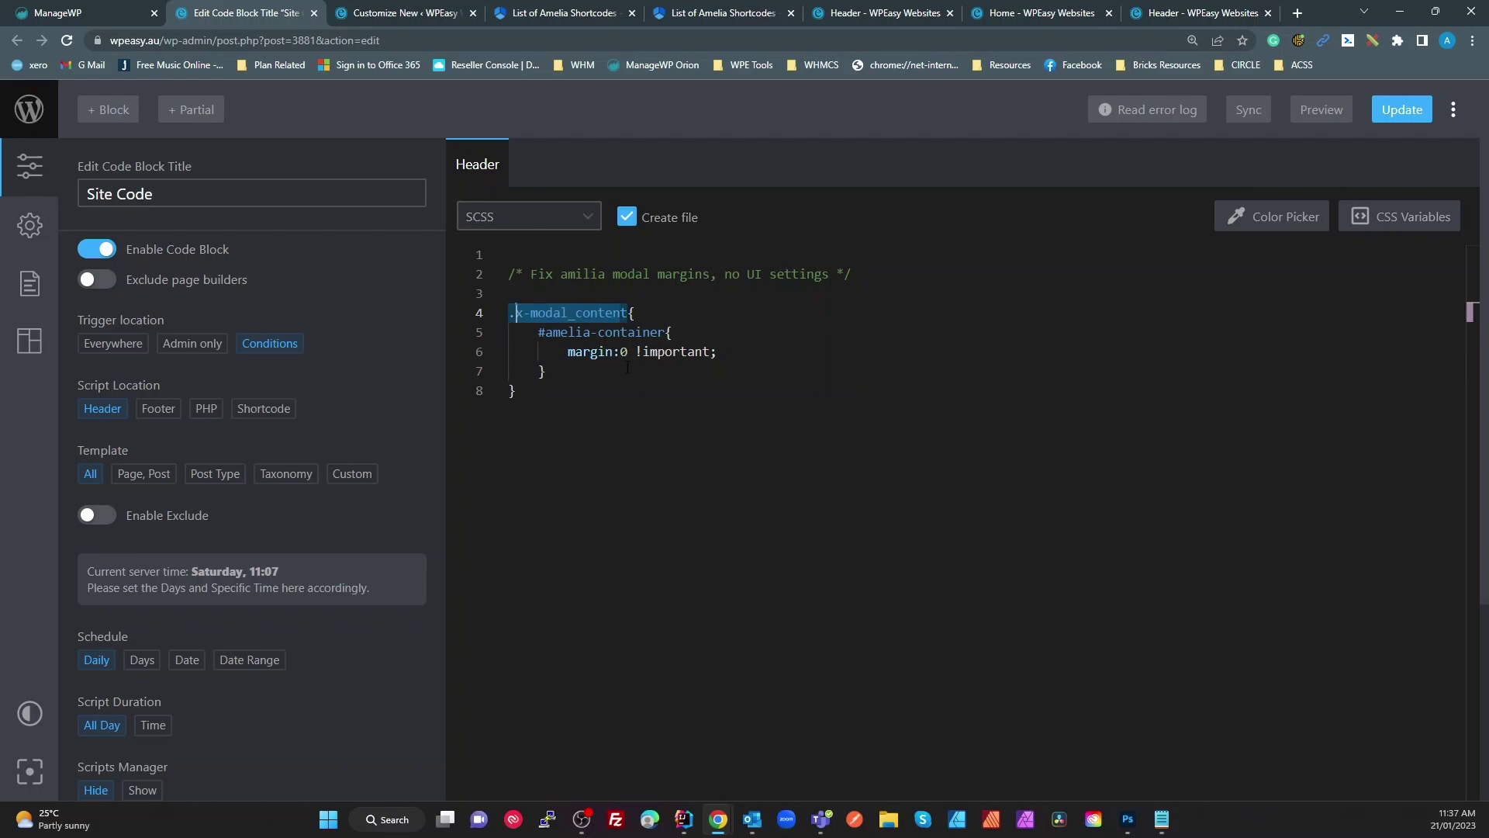
pyautogui.moveTo(657, 332); pyautogui.dragTo(518, 332)
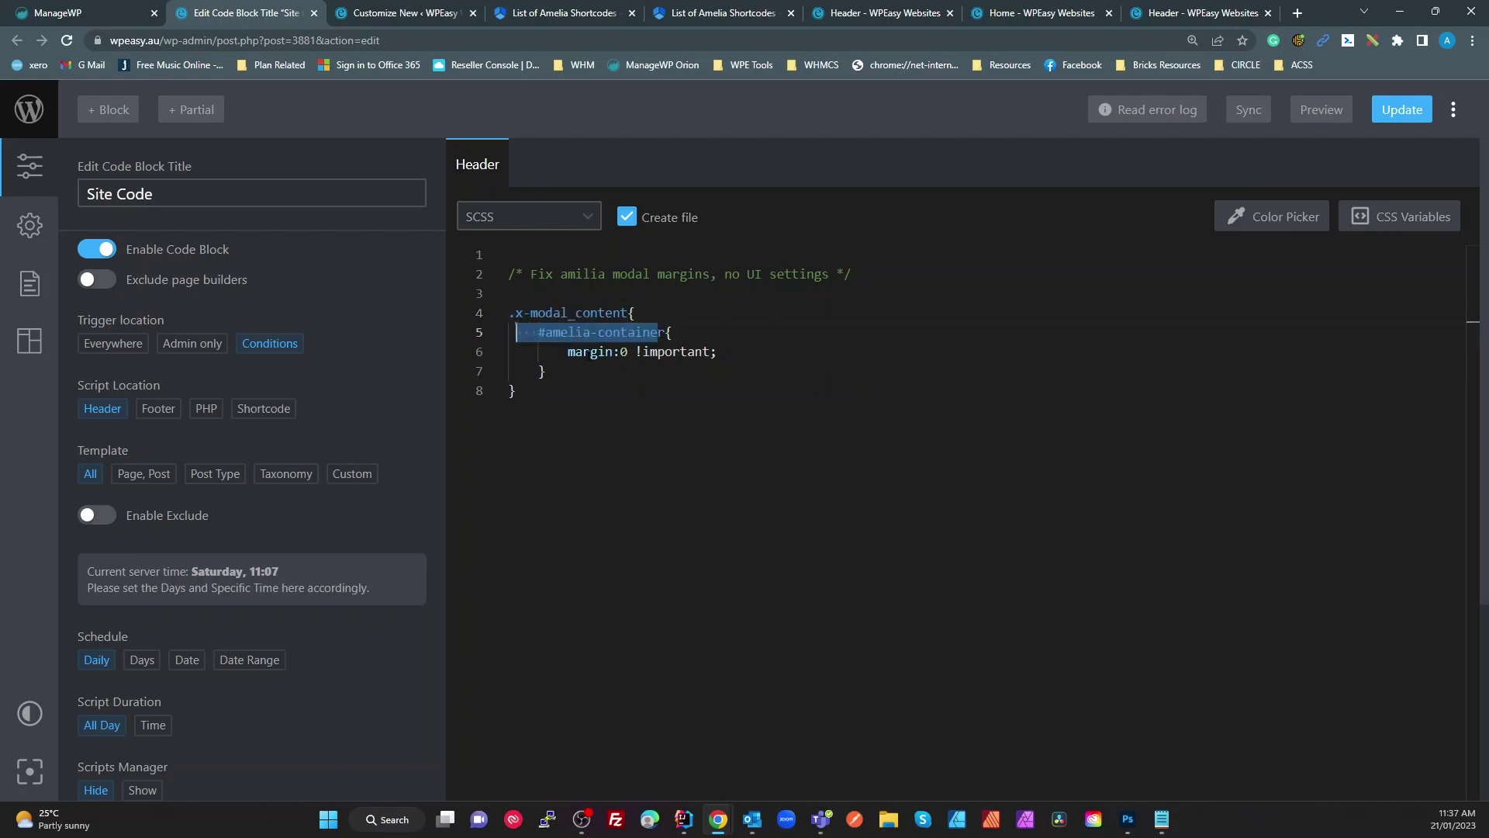
pyautogui.click(583, 351)
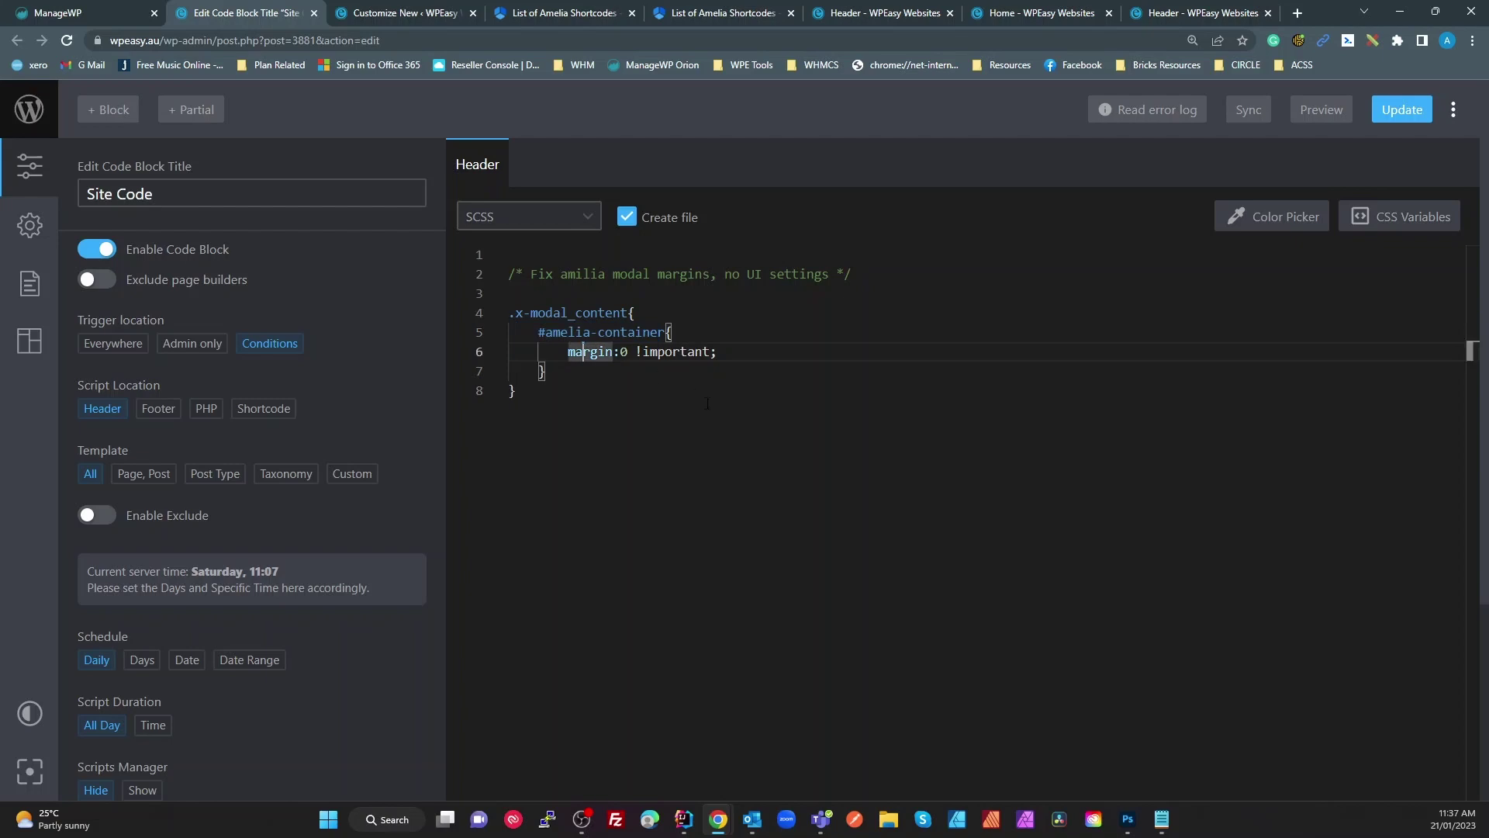
pyautogui.click(1024, 13)
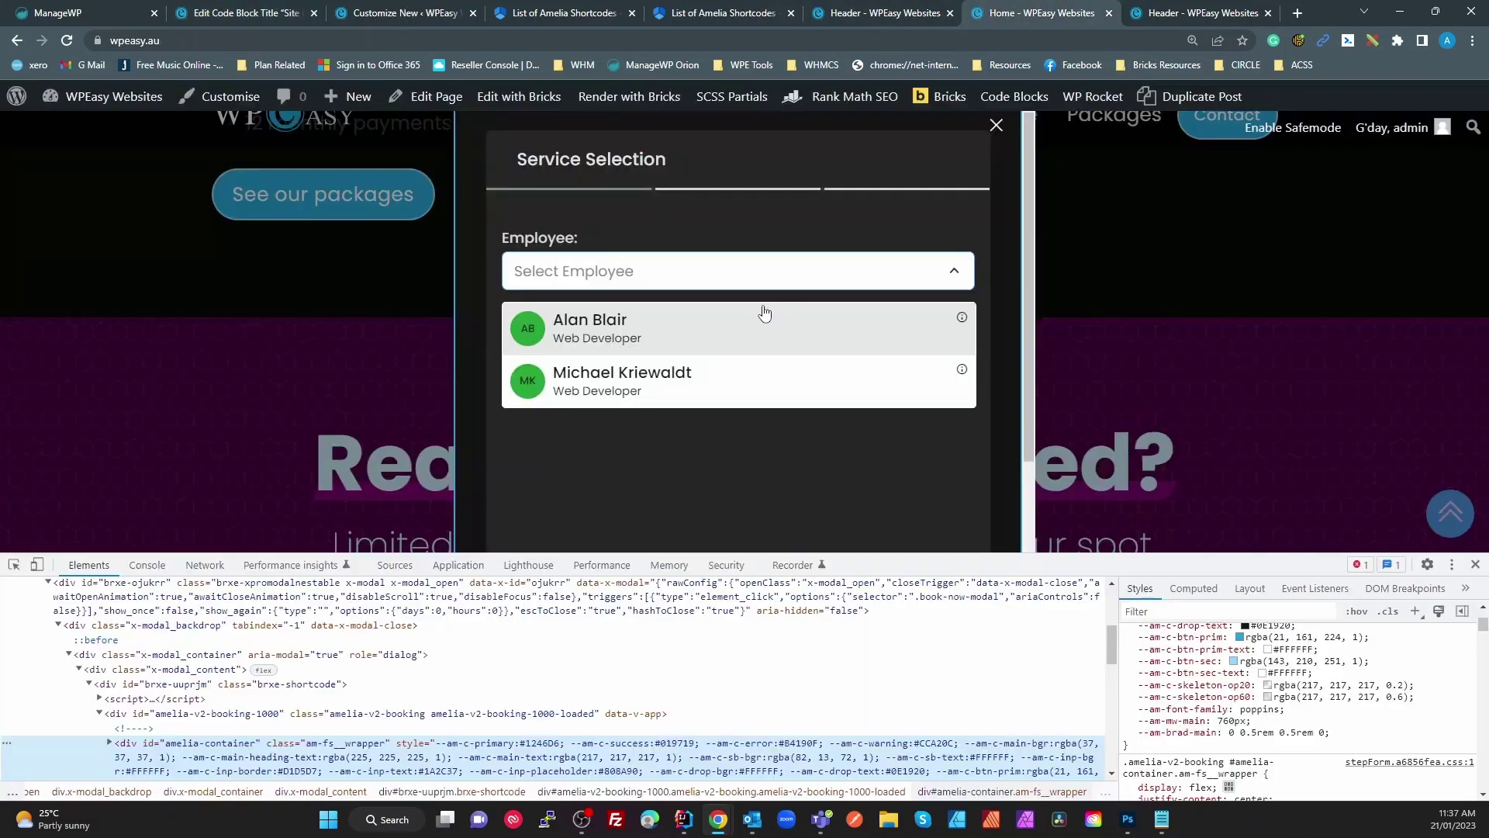
# - Close DevTools and dismiss the booking popup to reveal the Ready to get started? section
pyautogui.click(1475, 563)
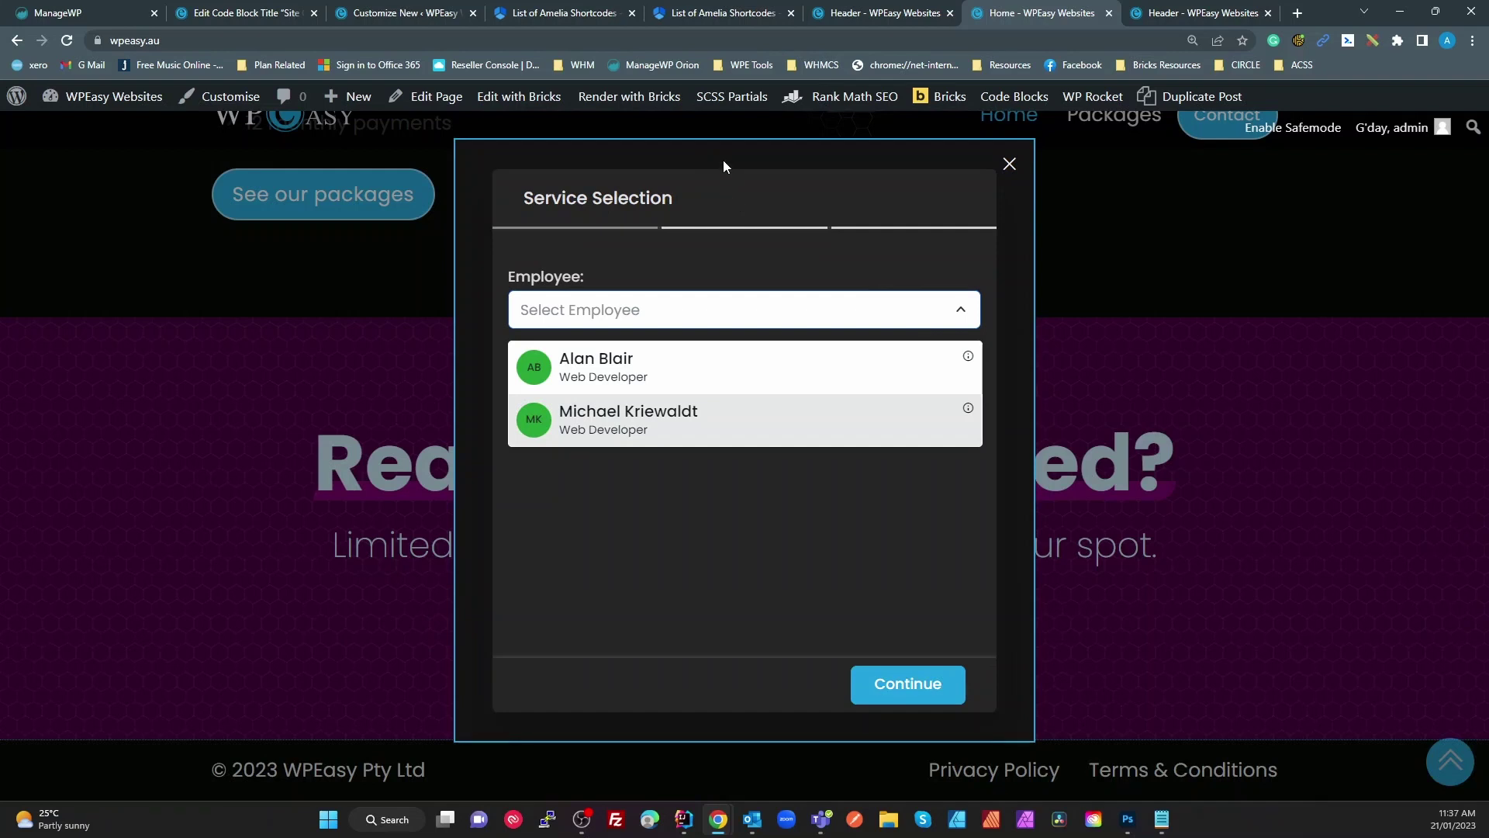
pyautogui.click(1199, 625)
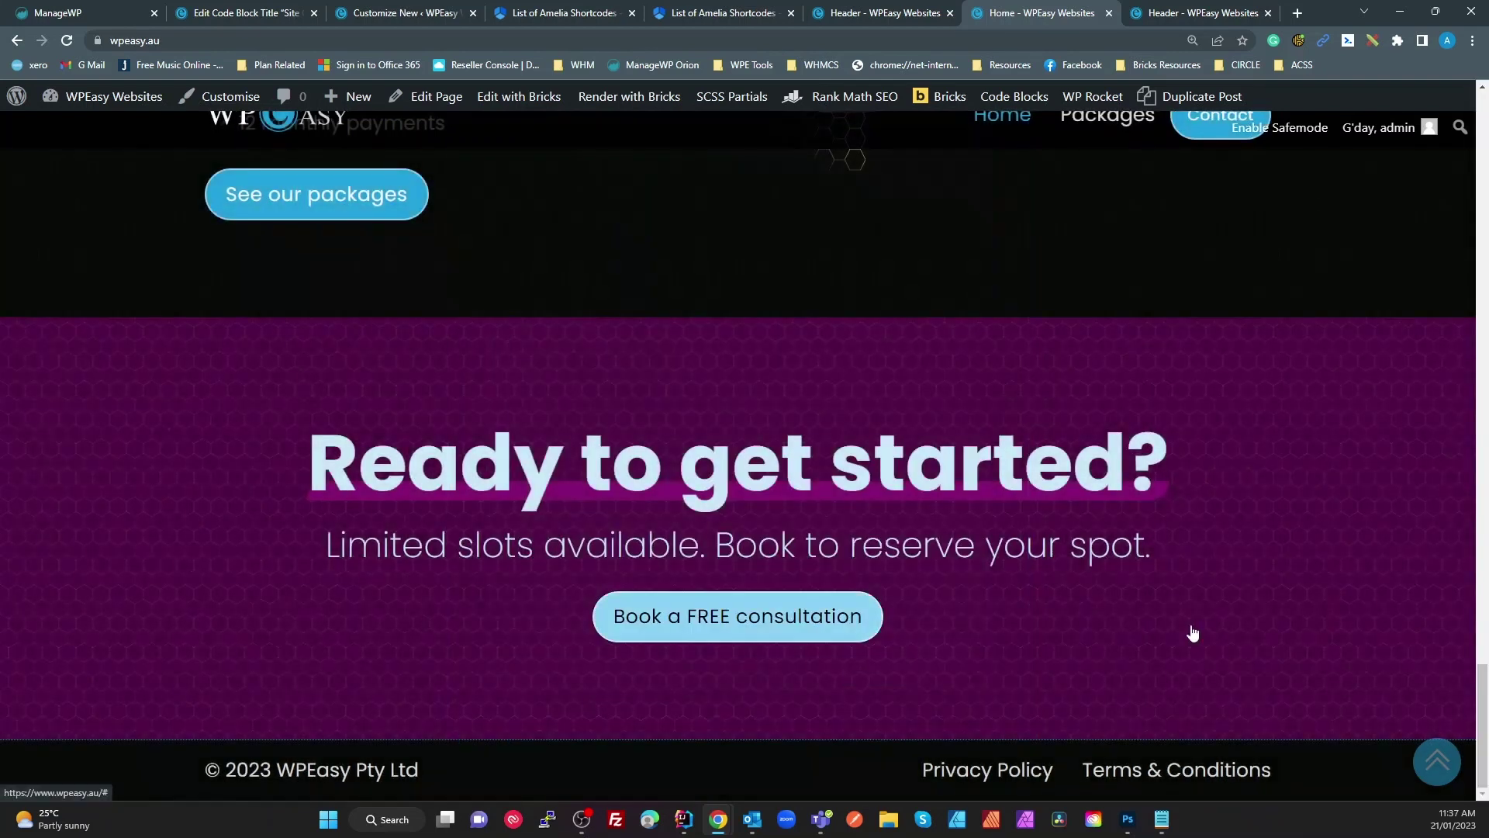